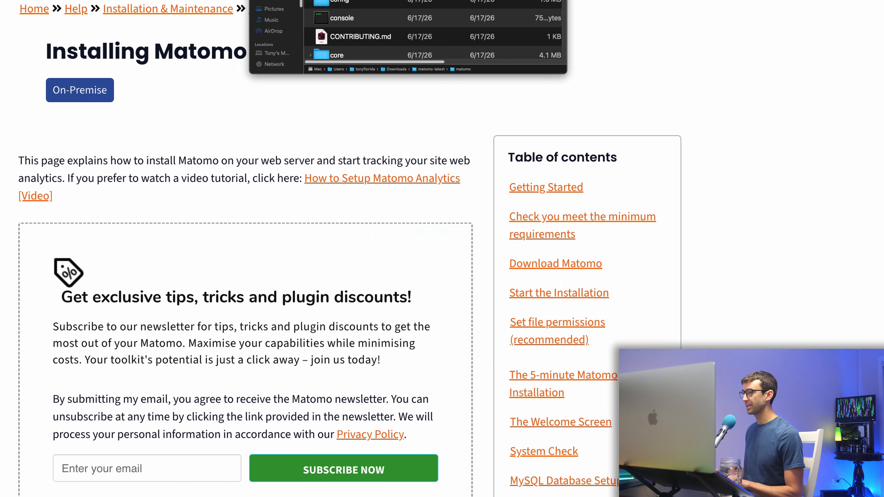
Enlarge the Terminal font over the Installing Matomo guide with Cmd++.
{"action": "key", "text": "super+plus"}
{"action": "key", "text": "super+plus"}
{"action": "key", "text": "super+plus"}
{"action": "key", "text": "super+plus"}
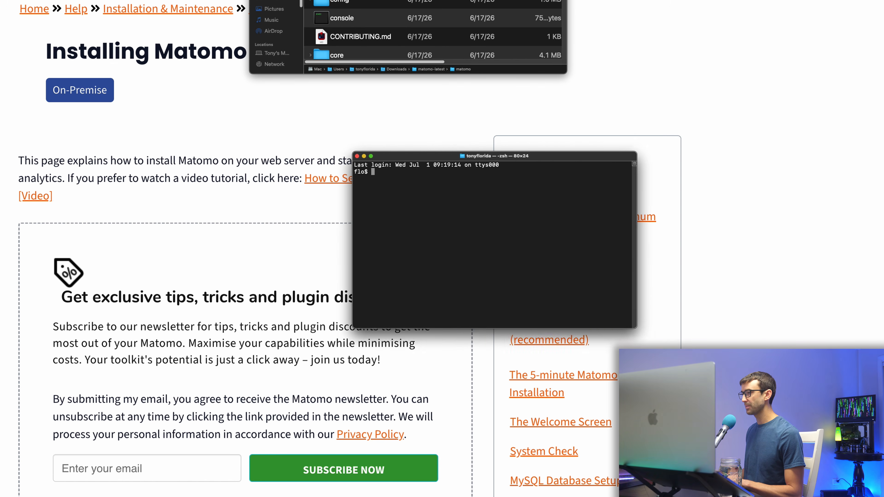
Change into ~/Downloads/matomo-latest/matomo and list its files.
{"action": "left_click_drag", "start_coordinate": [453, 157], "coordinate": [335, 94]}
{"action": "type", "text": "cd ~/Do"}
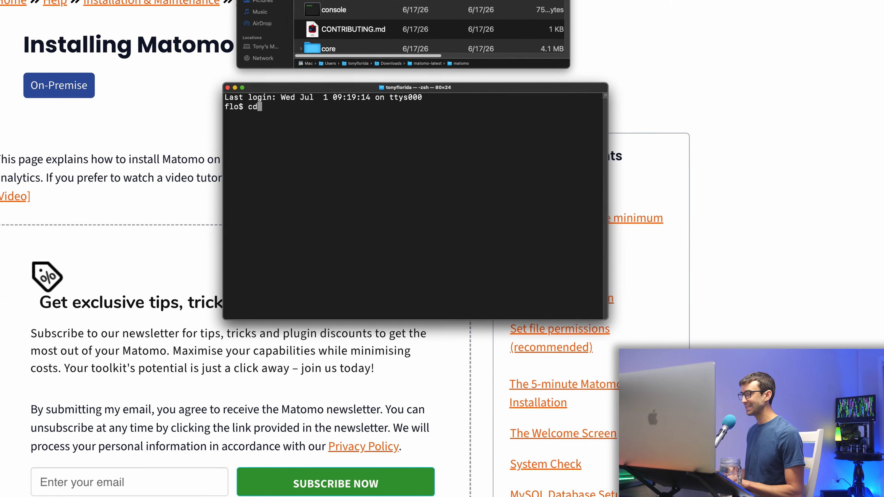
{"action": "key", "text": "Tab"}
{"action": "type", "text": "wnloads/matomo-latest"}
{"action": "key", "text": "Return"}
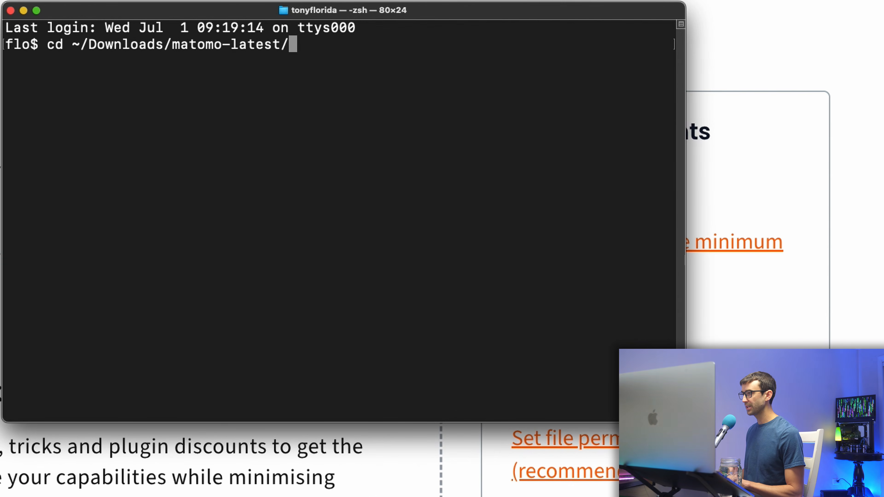
{"action": "type", "text": "ma"}
{"action": "key", "text": "Tab"}
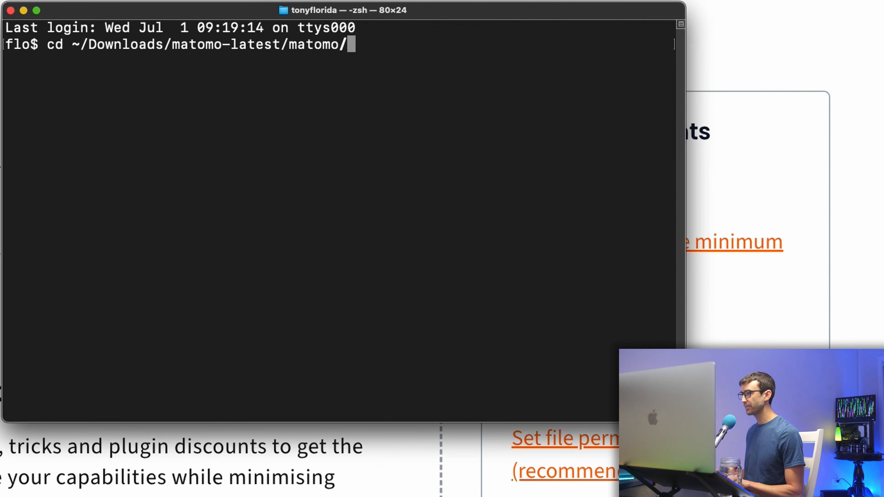
{"action": "key", "text": "Return"}
{"action": "type", "text": "ls"}
{"action": "key", "text": "Return"}
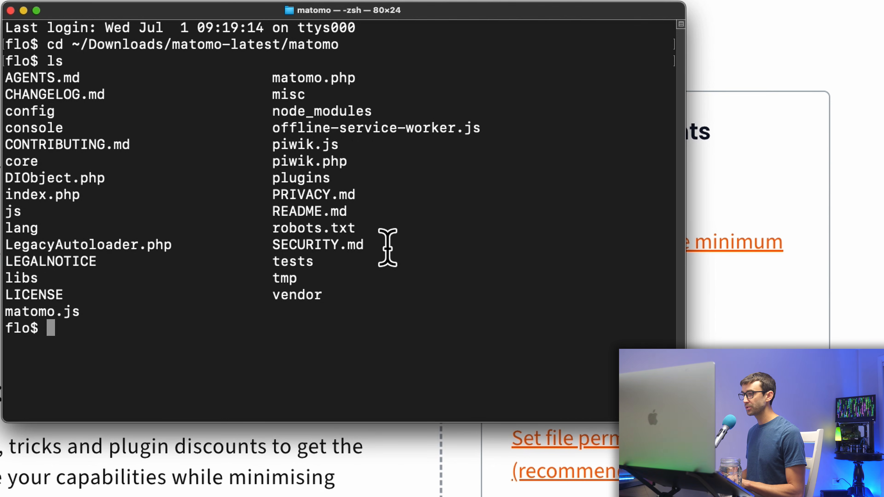
Initialize an empty Git repository there and enter nano .gitignore at the prompt.
{"action": "type", "text": "git init"}
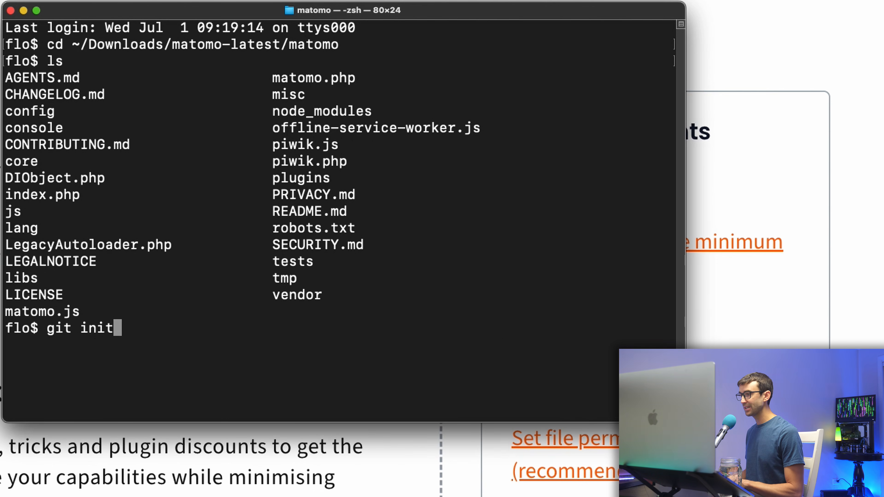
{"action": "key", "text": "Return"}
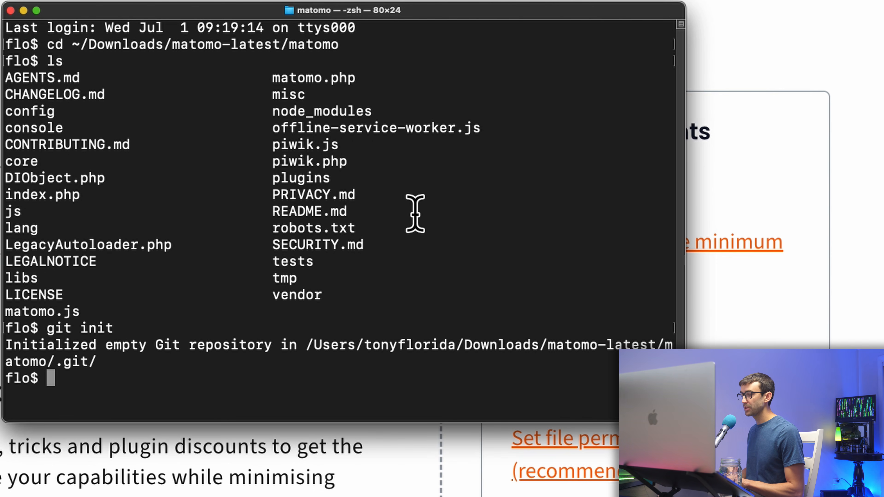
{"action": "type", "text": "nano .gitignore"}
{"action": "double_click", "coordinate": [74, 377]}
{"action": "left_click", "coordinate": [176, 383]}
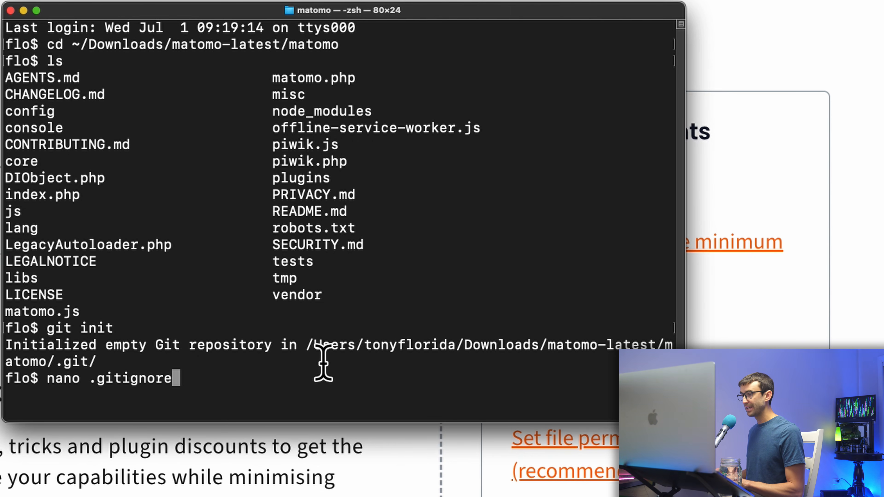
Save .gitignore ignoring /config/config.ini.php, /tmp/* and .DS_Store, keeping !/tmp/index.htm.
{"action": "key", "text": "Return"}
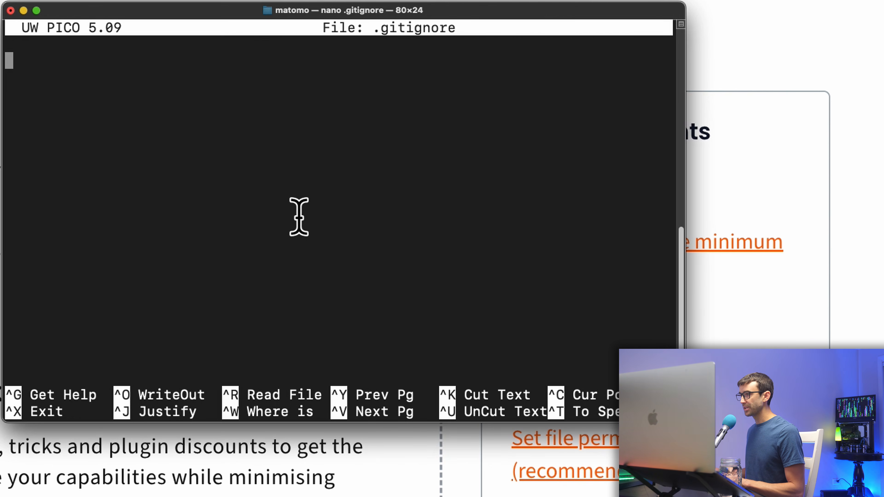
{"action": "type", "text": "/config/config.ini.php /tmp/* .DS_Store !/tmp/index.htm"}
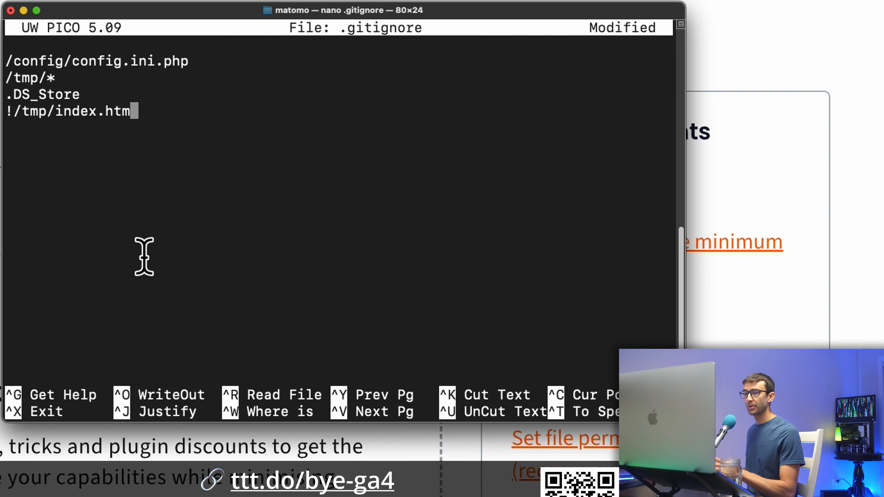
{"action": "key", "text": "super+Tab"}
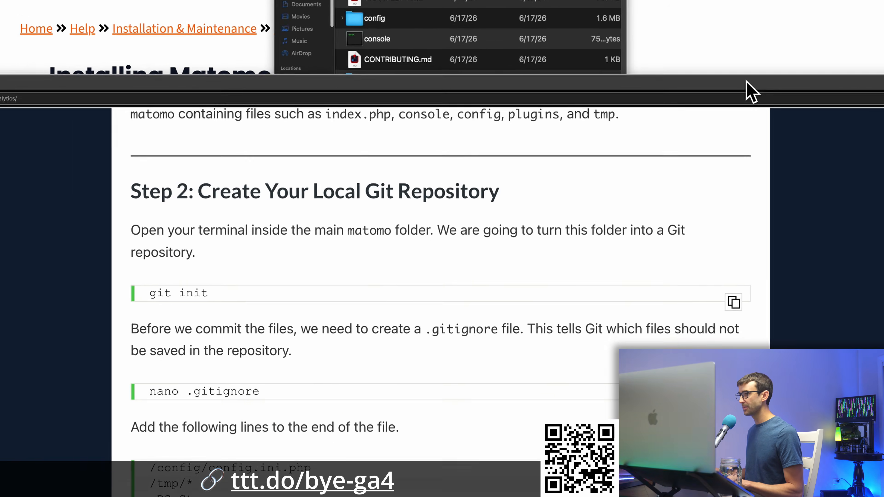
{"action": "scroll", "coordinate": [550, 197], "scroll_direction": "down", "scroll_amount": 1}
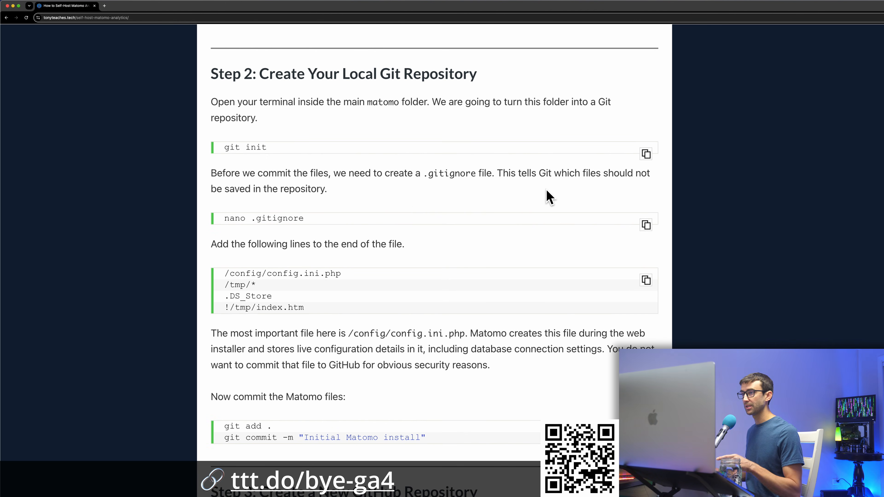
{"action": "left_click", "coordinate": [653, 281]}
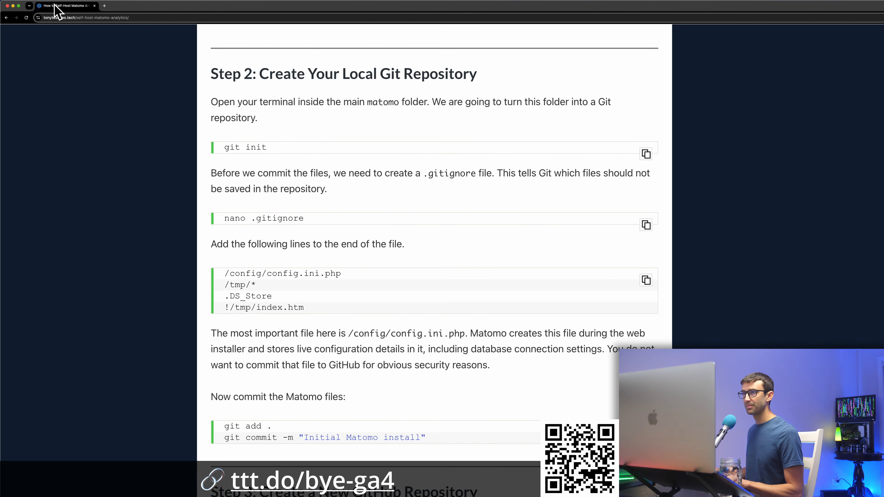
{"action": "key", "text": "super+Tab"}
{"action": "key", "text": "super+v"}
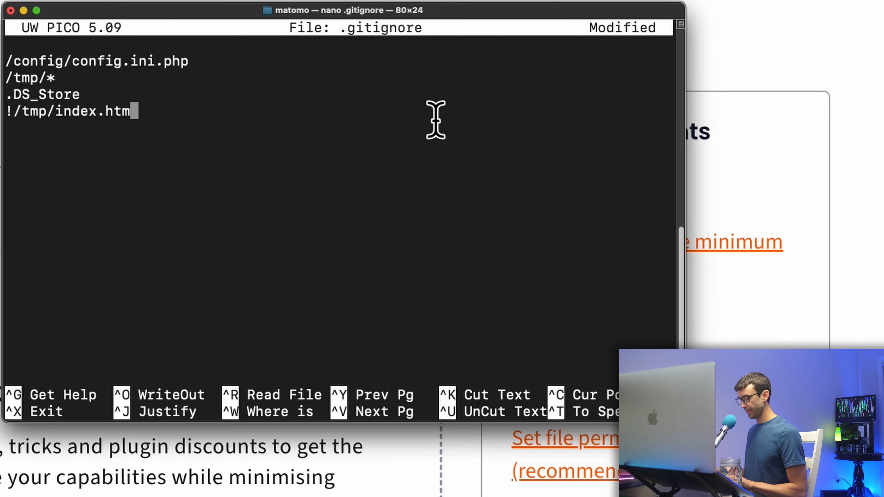
{"action": "key", "text": "ctrl+x"}
{"action": "key", "text": "y"}
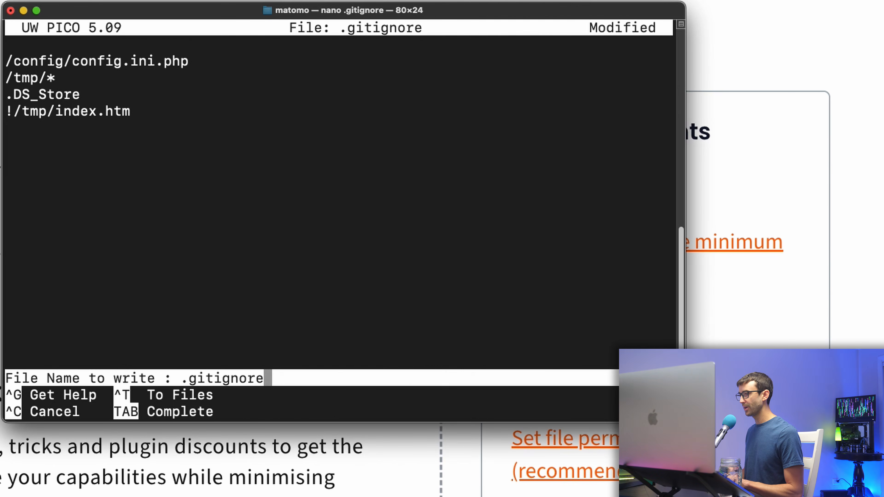
{"action": "key", "text": "Return"}
{"action": "type", "text": "git add "}
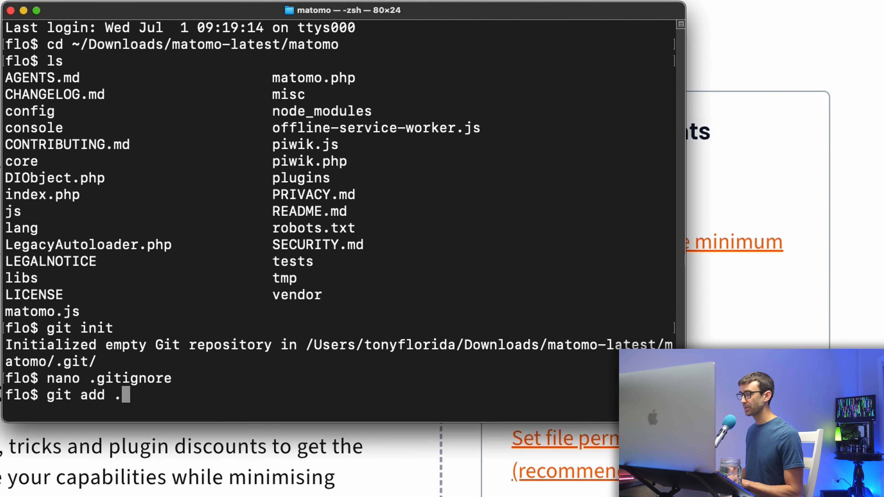
{"action": "type", "text": "."}
Stage and commit all Matomo files as 'Initial Matomo install', then open GitHub in a new tab.
{"action": "key", "text": "Return"}
{"action": "key", "text": "super+v"}
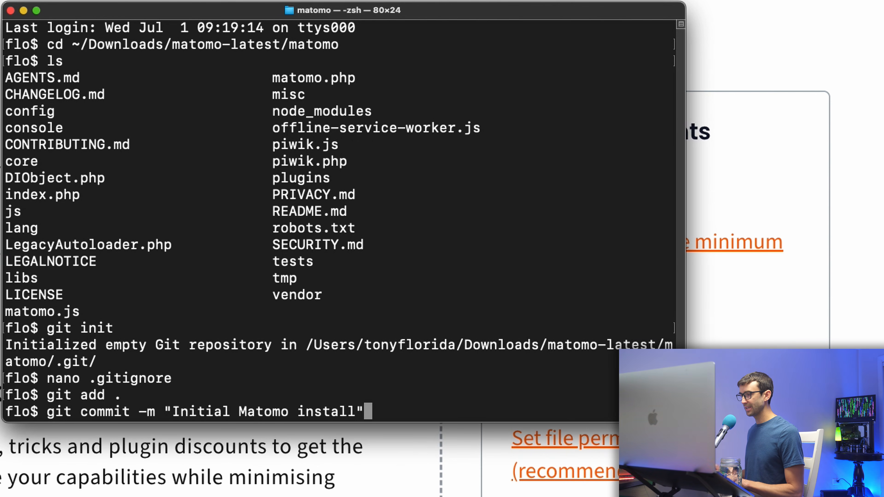
{"action": "left_click_drag", "start_coordinate": [194, 402], "coordinate": [313, 405]}
{"action": "key", "text": "Return"}
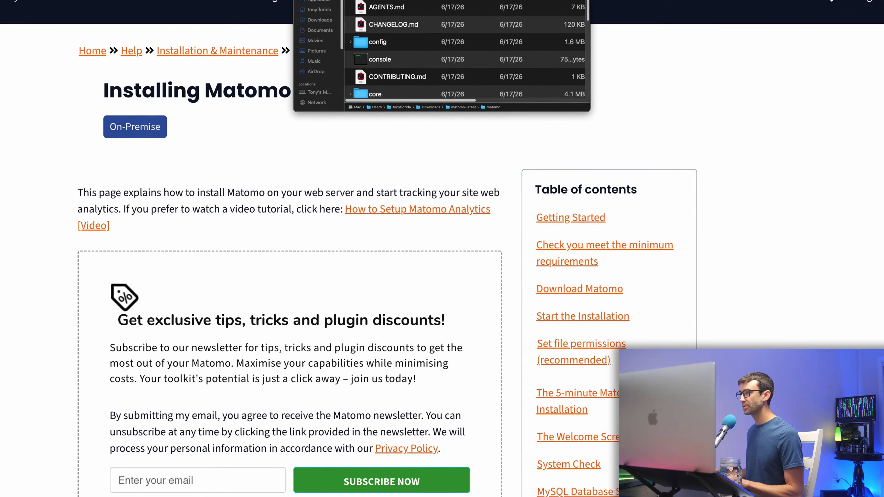
{"action": "left_click", "coordinate": [37, 5]}
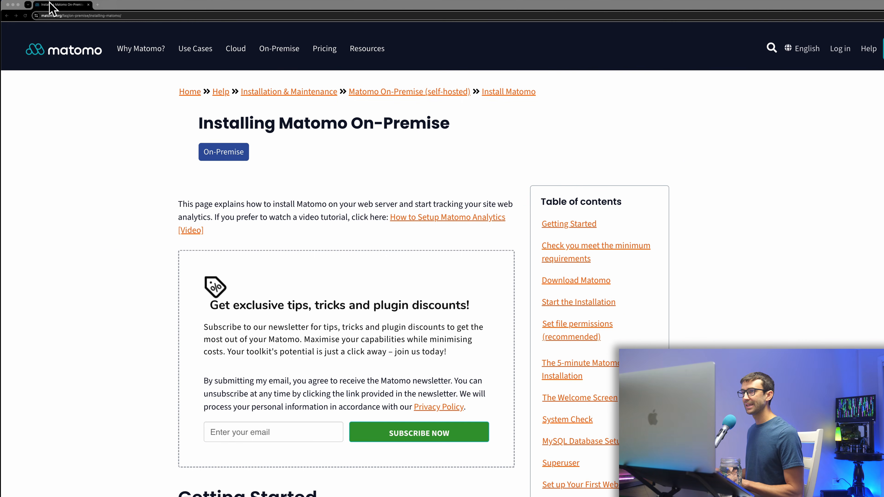
{"action": "left_click", "coordinate": [99, 5]}
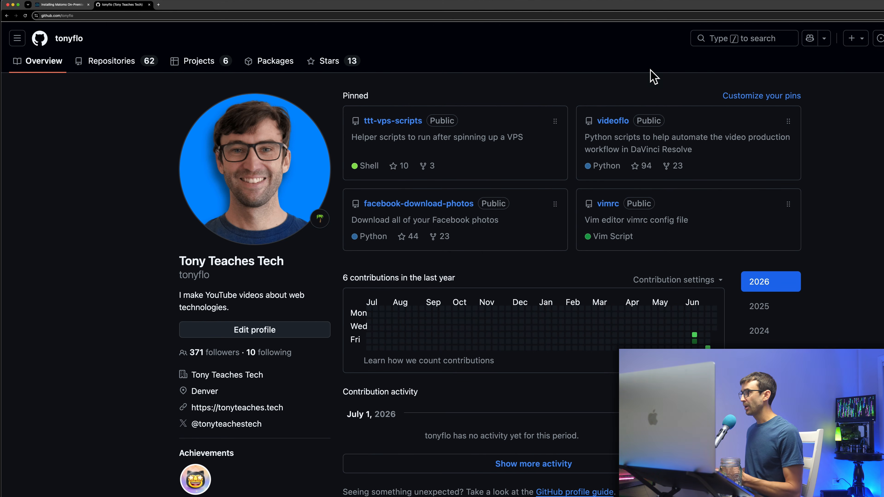
Create the private repository 'matomo' described as 'Self hosted analytics', without a README.
{"action": "left_click", "coordinate": [853, 38]}
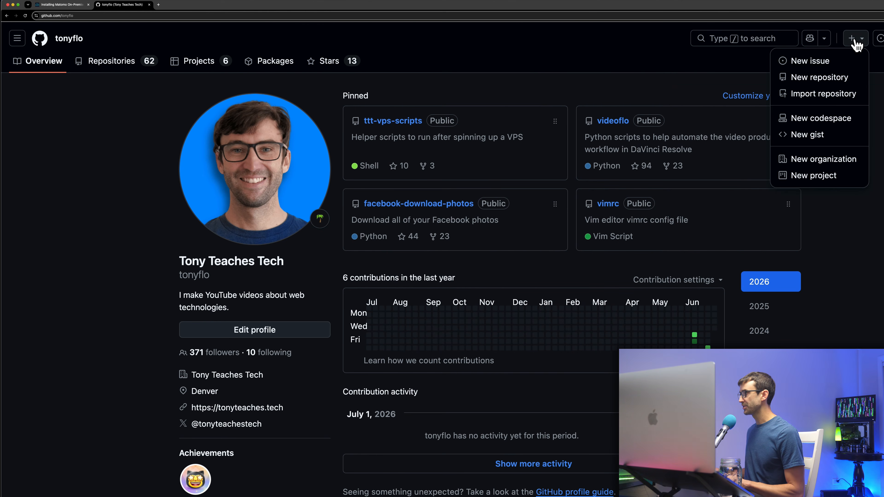
{"action": "left_click", "coordinate": [824, 77]}
{"action": "left_click", "coordinate": [617, 169]}
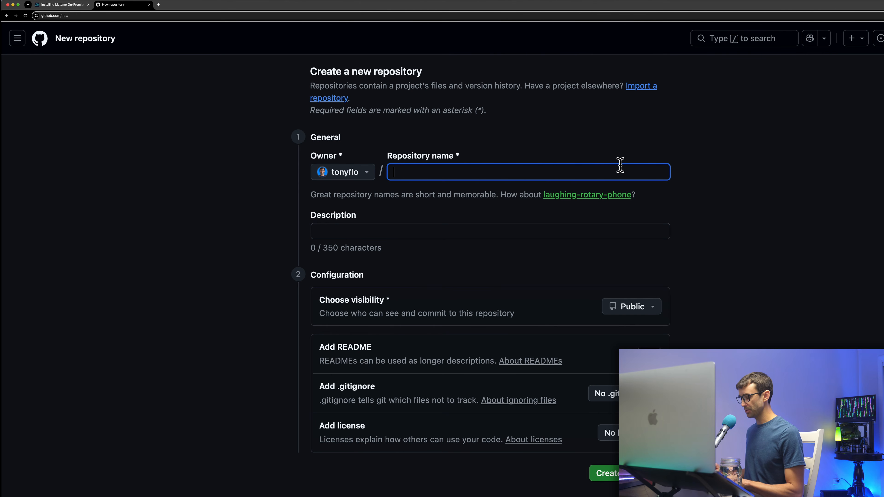
{"action": "type", "text": "matomo"}
{"action": "left_click", "coordinate": [406, 244]}
{"action": "type", "text": "Self hosted analytics"}
{"action": "left_click", "coordinate": [705, 246]}
{"action": "left_click", "coordinate": [658, 323]}
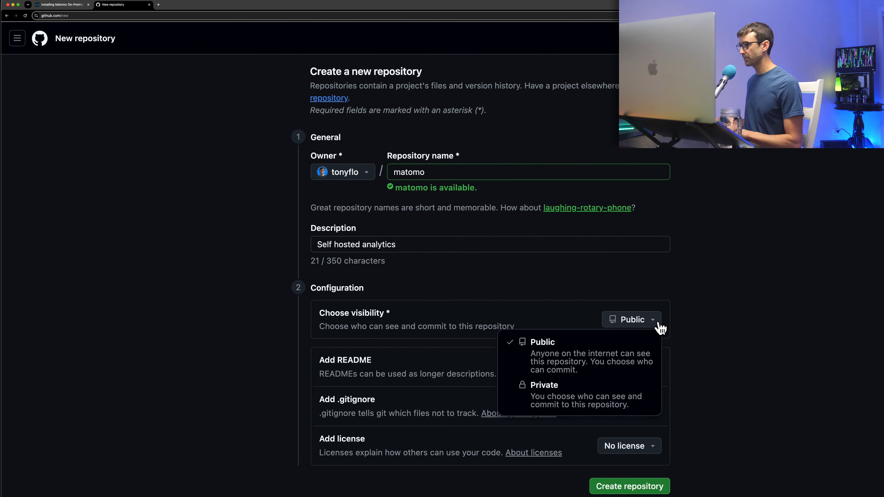
{"action": "left_click", "coordinate": [582, 405]}
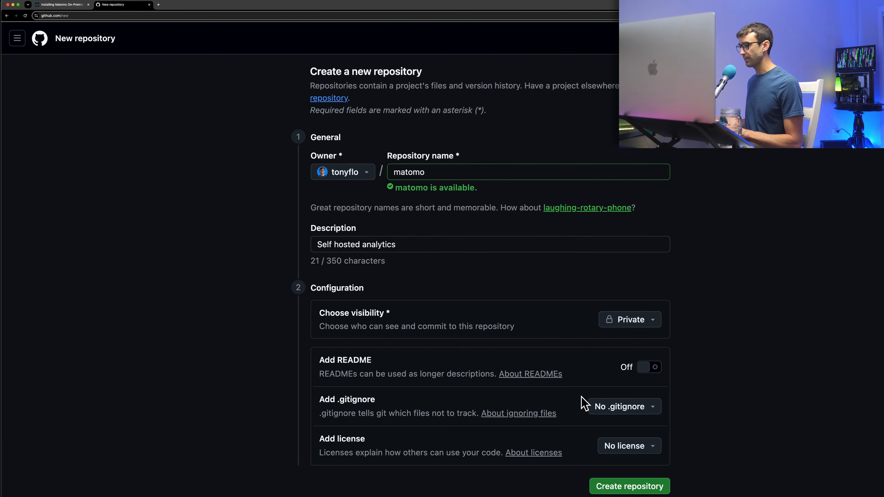
{"action": "left_click", "coordinate": [612, 487]}
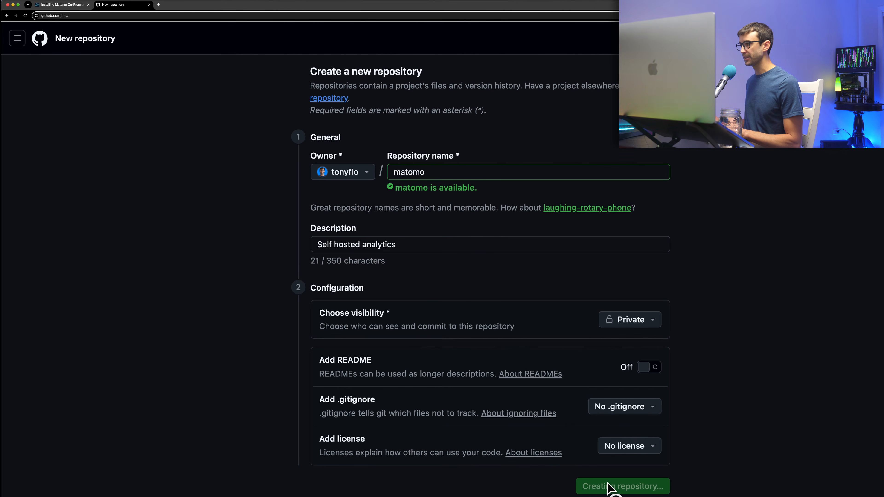
{"action": "scroll", "coordinate": [526, 401], "scroll_direction": "down", "scroll_amount": 2}
{"action": "scroll", "coordinate": [525, 400], "scroll_direction": "down", "scroll_amount": 2}
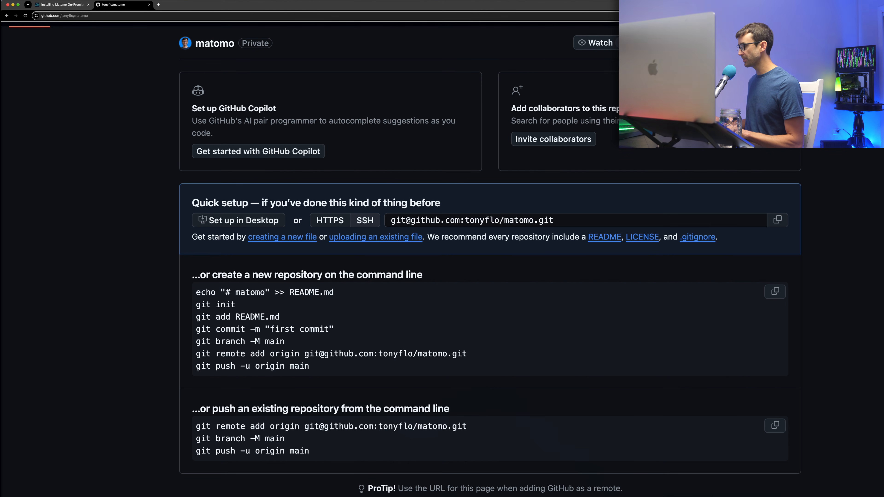
Add the GitHub matomo repository as origin, rename the branch to main, and push it.
{"action": "left_click", "coordinate": [483, 496]}
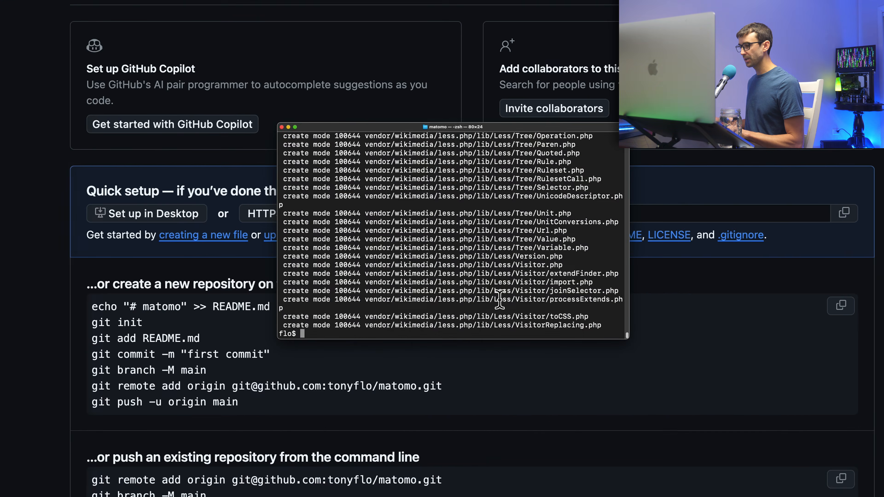
{"action": "type", "text": "git remote add or"}
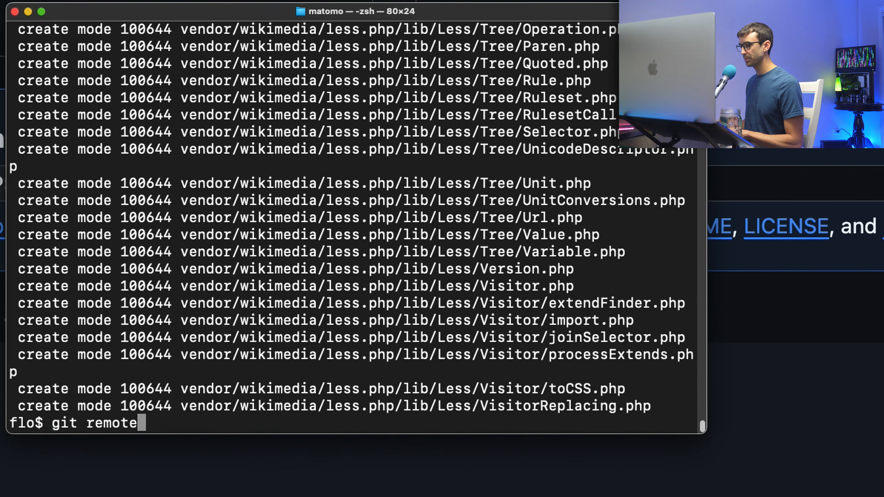
{"action": "type", "text": "igin git@github.com:tonyflo/matomo.git"}
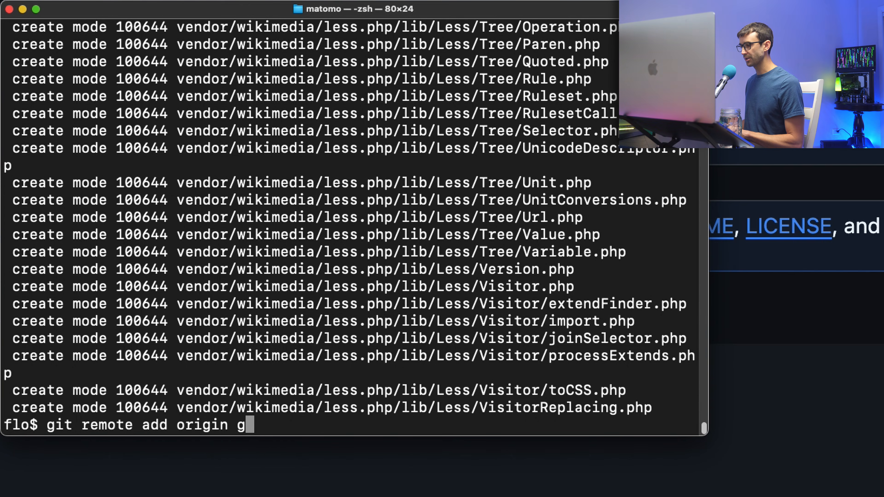
{"action": "key", "text": "Return"}
{"action": "type", "text": "git b"}
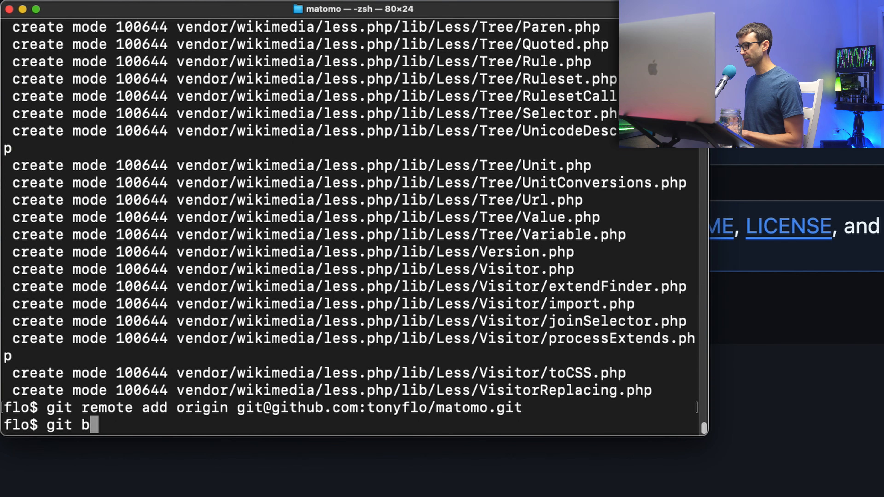
{"action": "type", "text": "ranch -M main"}
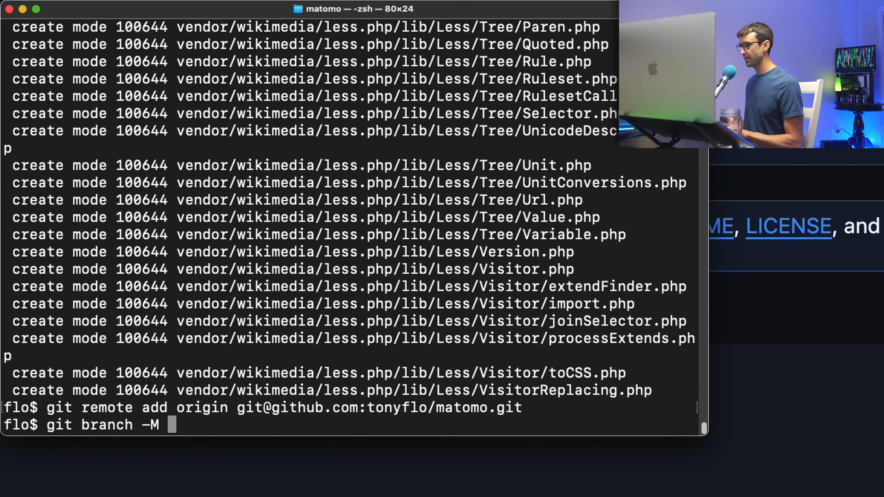
{"action": "key", "text": "Return"}
{"action": "type", "text": "git push -u origin main"}
{"action": "key", "text": "Return"}
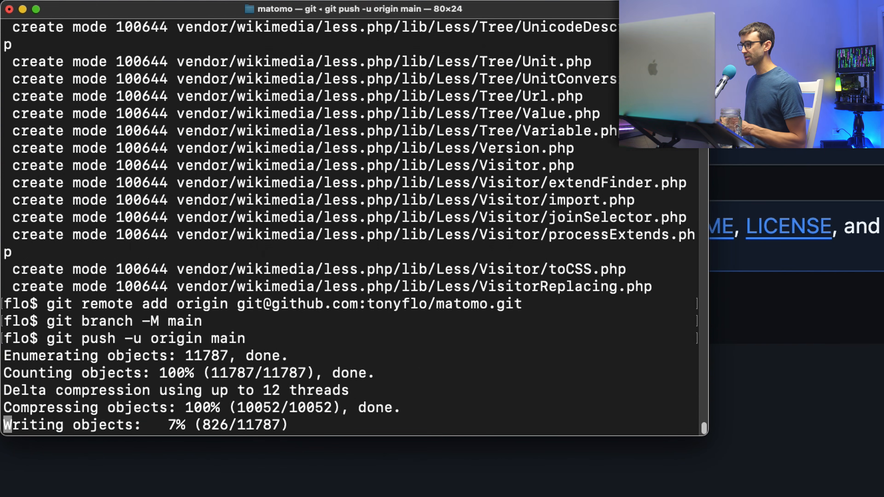
{"action": "left_click_drag", "start_coordinate": [414, 402], "coordinate": [3, 336]}
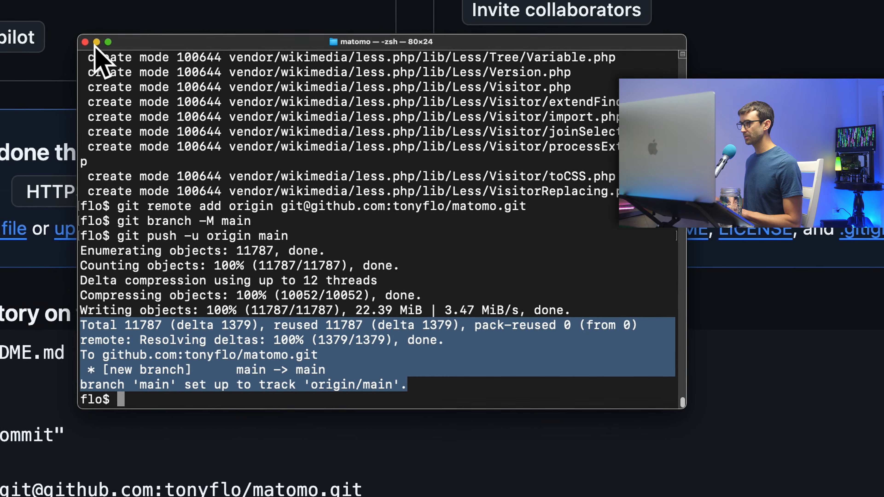
{"action": "left_click", "coordinate": [22, 9]}
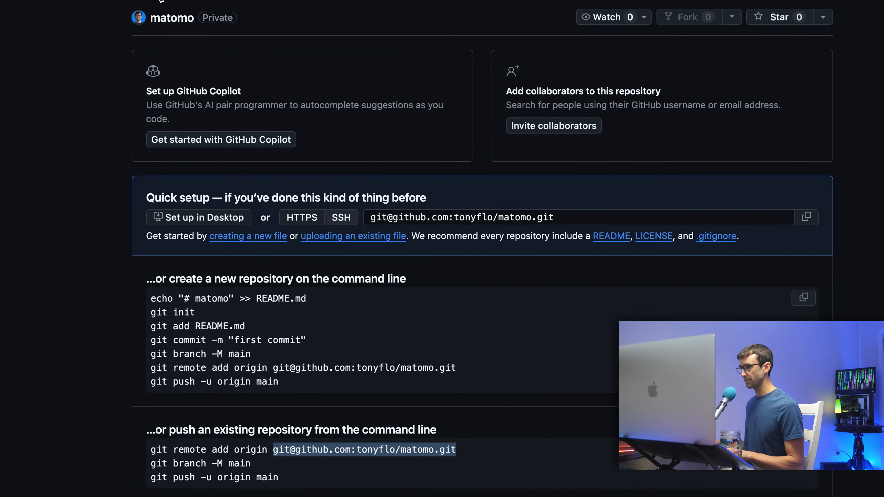
Reload the matomo repository to check the pushed files, then go to the Cloudways tab.
{"action": "left_click", "coordinate": [200, 16]}
{"action": "key", "text": "Return"}
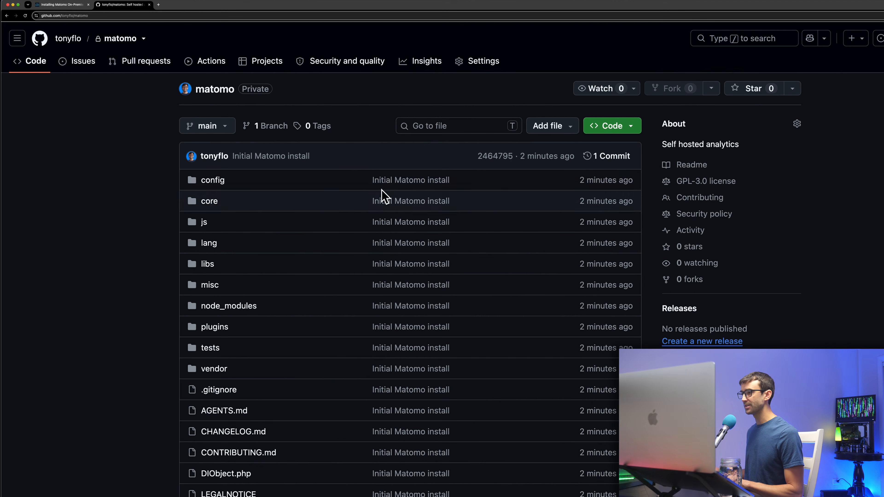
{"action": "scroll", "coordinate": [361, 213], "scroll_direction": "down", "scroll_amount": 10}
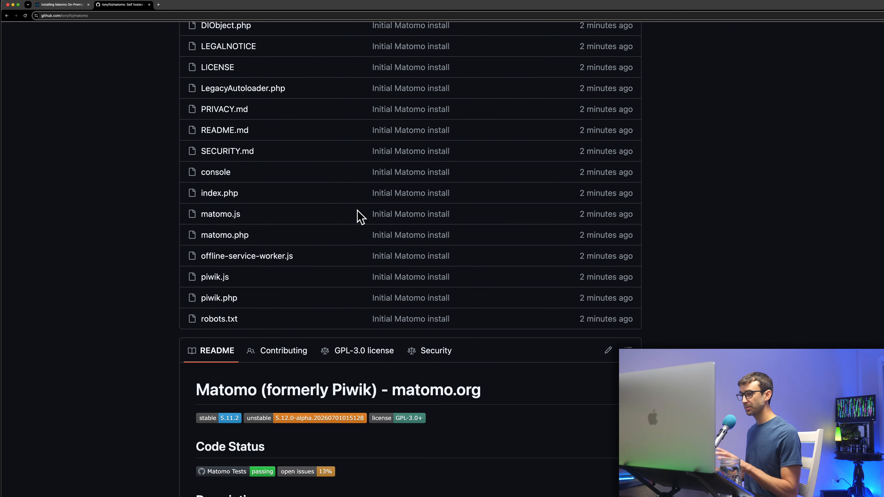
{"action": "scroll", "coordinate": [361, 217], "scroll_direction": "up", "scroll_amount": 20}
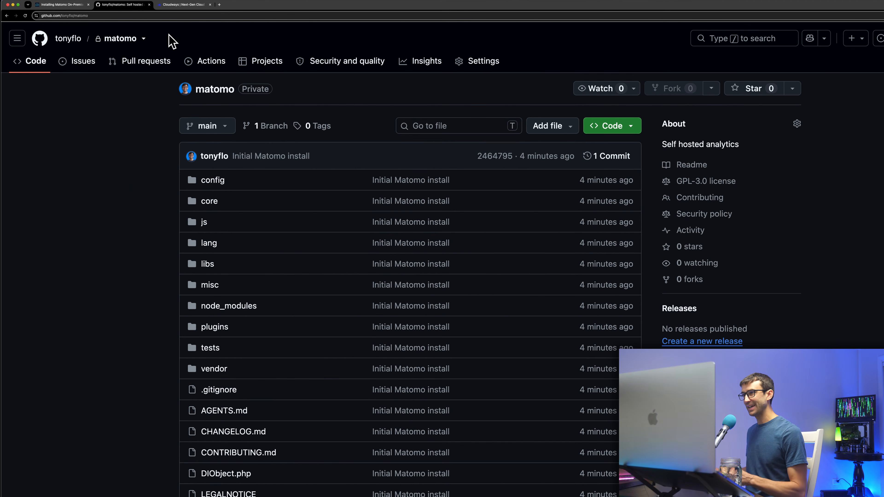
{"action": "left_click", "coordinate": [181, 5]}
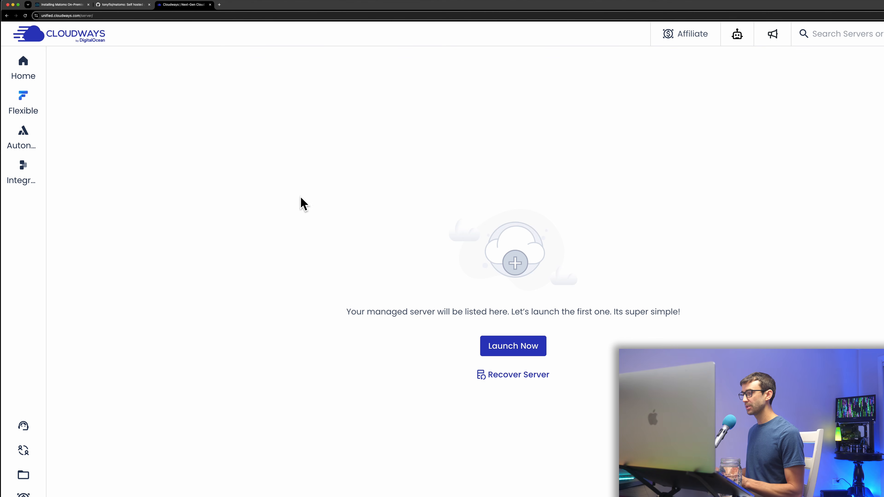
Start a Custom App named Matomo, name the server, and choose the Hybrid Stack.
{"action": "left_click", "coordinate": [522, 348]}
{"action": "left_click", "coordinate": [317, 146]}
{"action": "scroll", "coordinate": [310, 198], "scroll_direction": "down", "scroll_amount": 2}
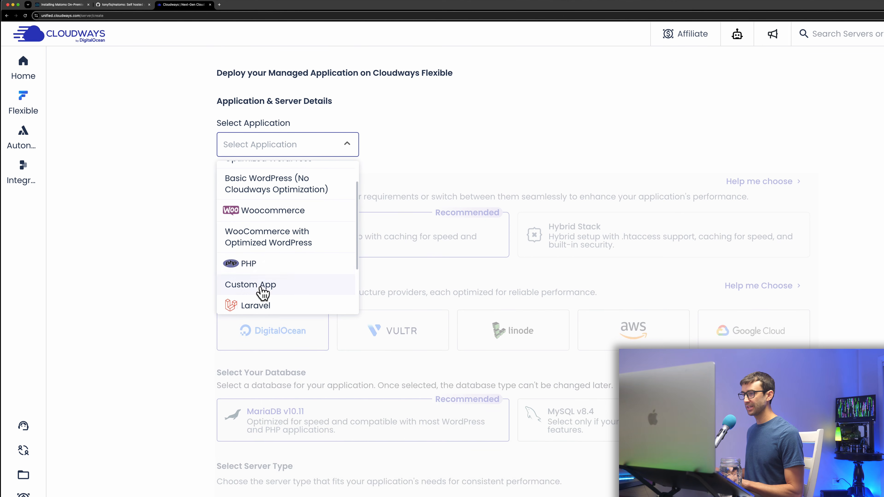
{"action": "left_click", "coordinate": [259, 291]}
{"action": "left_click", "coordinate": [461, 137]}
{"action": "type", "text": "Matomo"}
{"action": "left_click", "coordinate": [632, 139]}
{"action": "type", "text": "Tony Teaches Tech"}
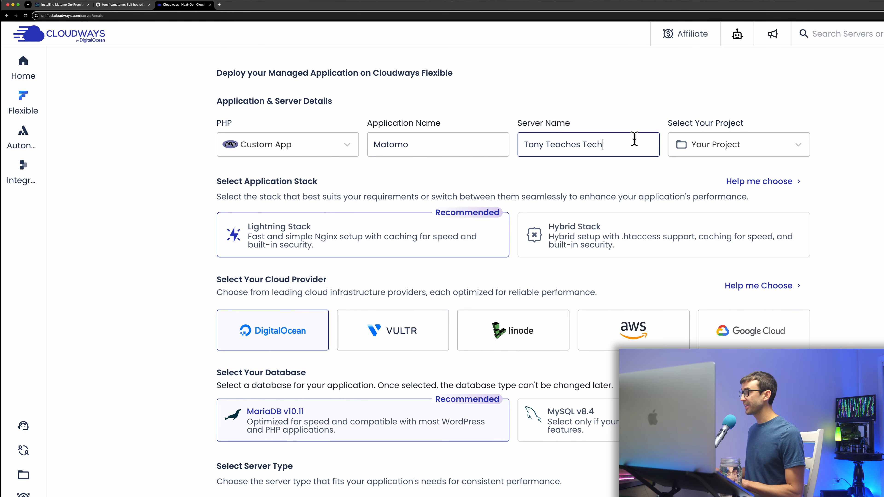
{"action": "scroll", "coordinate": [663, 169], "scroll_direction": "down", "scroll_amount": 2}
{"action": "left_click", "coordinate": [597, 194]}
Pick MySQL v8.4 and a Standard 2 GB DigitalOcean server in New York, then launch it.
{"action": "scroll", "coordinate": [335, 231], "scroll_direction": "down", "scroll_amount": 1}
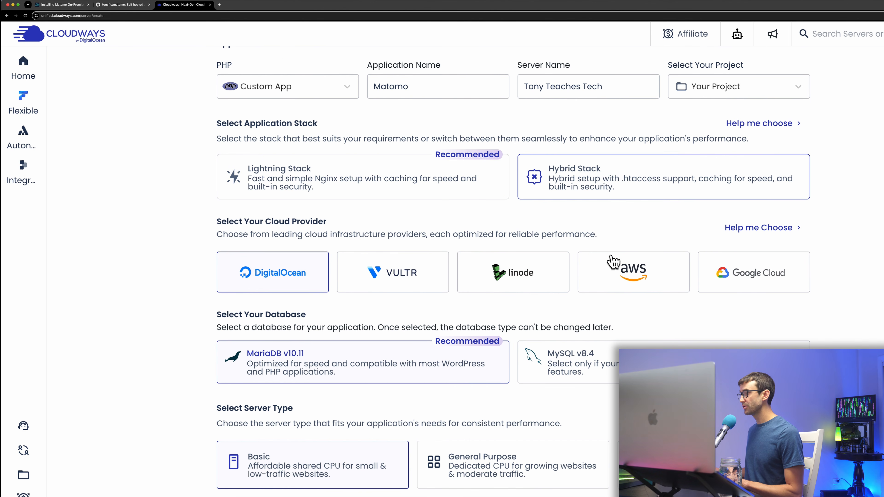
{"action": "scroll", "coordinate": [304, 246], "scroll_direction": "down", "scroll_amount": 1}
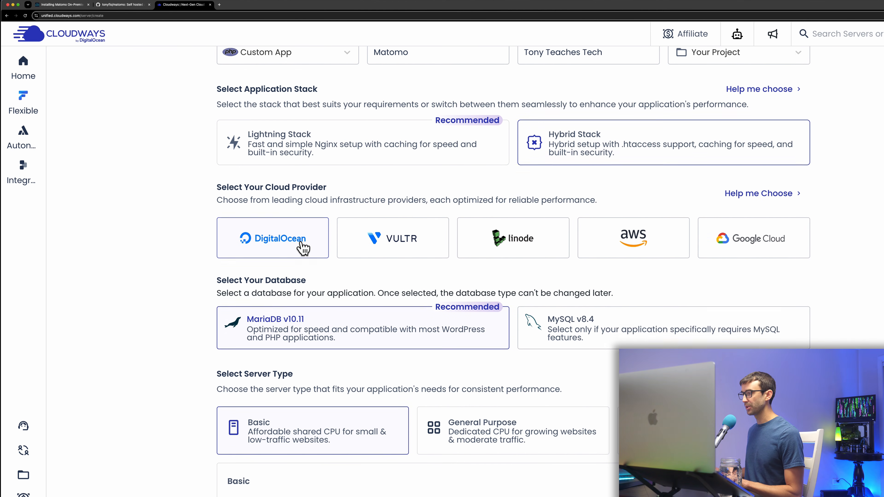
{"action": "scroll", "coordinate": [301, 247], "scroll_direction": "down", "scroll_amount": 1}
{"action": "left_click", "coordinate": [593, 337]}
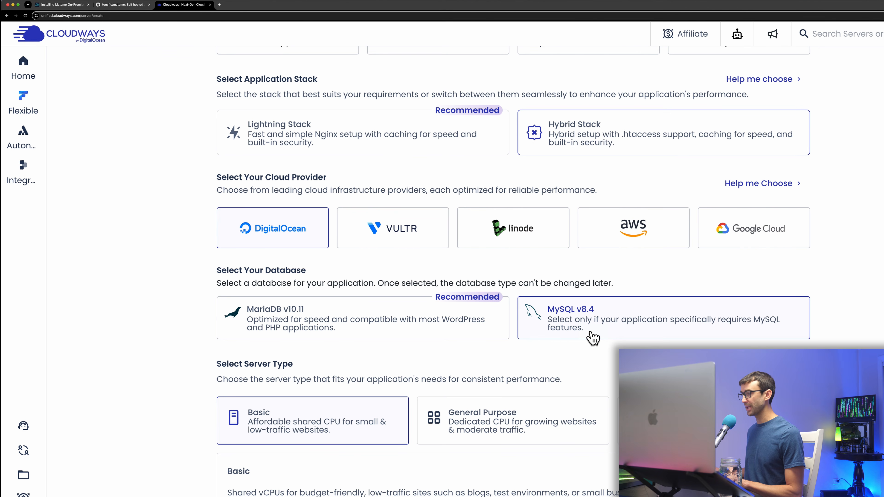
{"action": "scroll", "coordinate": [503, 369], "scroll_direction": "down", "scroll_amount": 3}
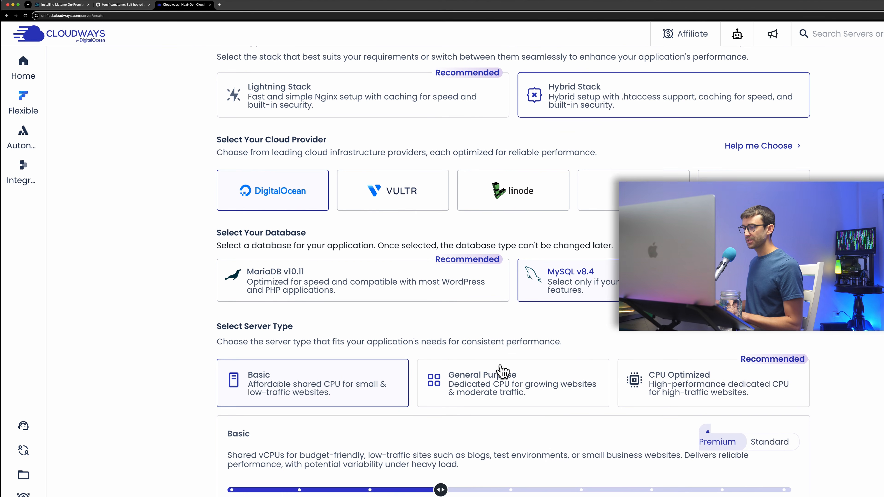
{"action": "left_click", "coordinate": [769, 397]}
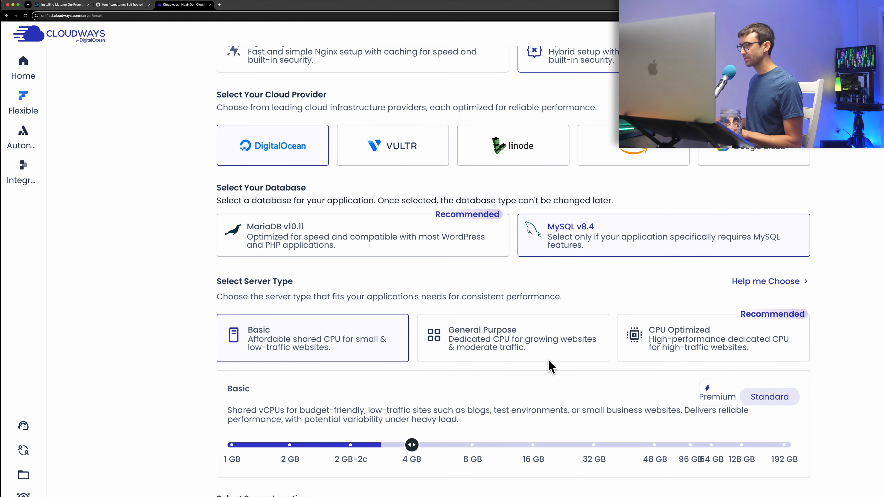
{"action": "scroll", "coordinate": [543, 369], "scroll_direction": "down", "scroll_amount": 1}
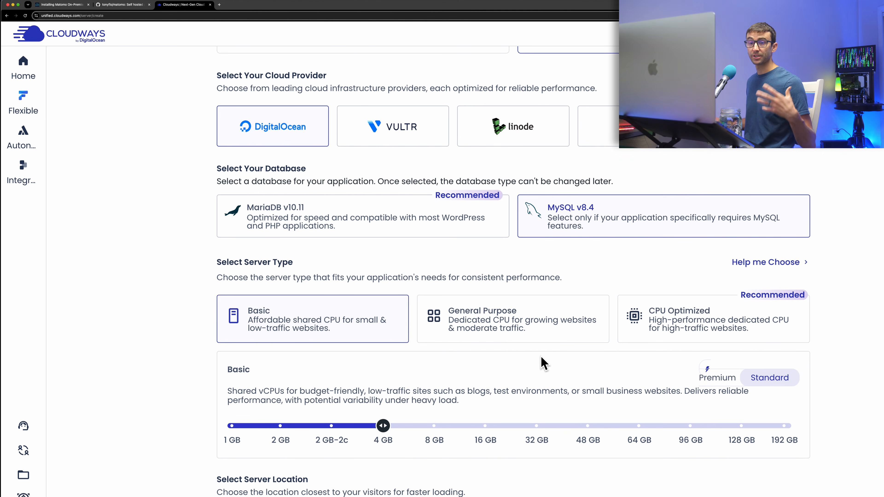
{"action": "scroll", "coordinate": [543, 369], "scroll_direction": "down", "scroll_amount": 1}
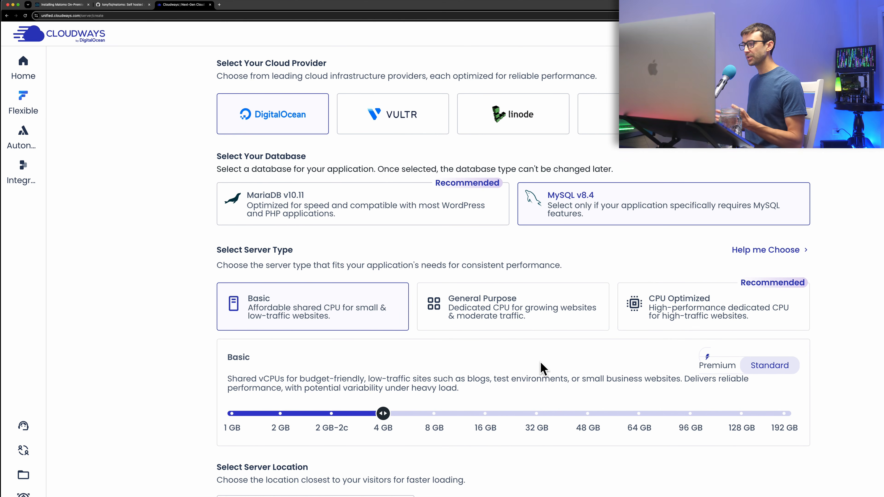
{"action": "scroll", "coordinate": [407, 367], "scroll_direction": "down", "scroll_amount": 2}
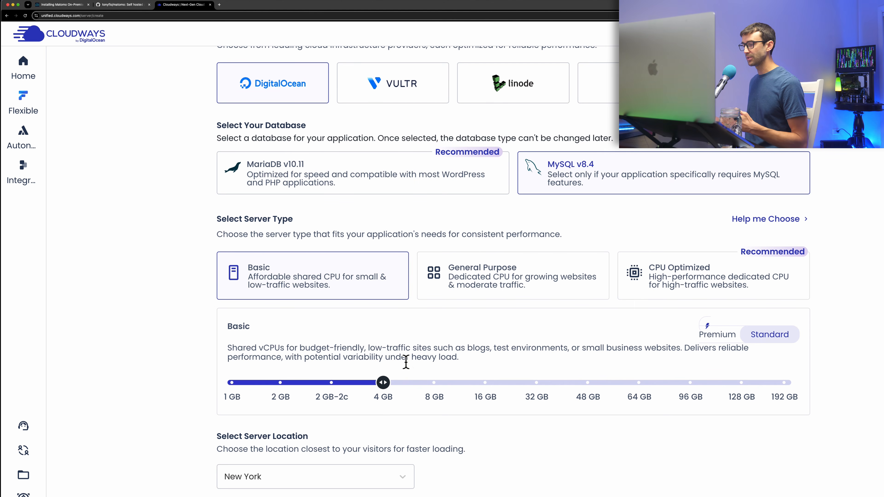
{"action": "left_click", "coordinate": [284, 398]}
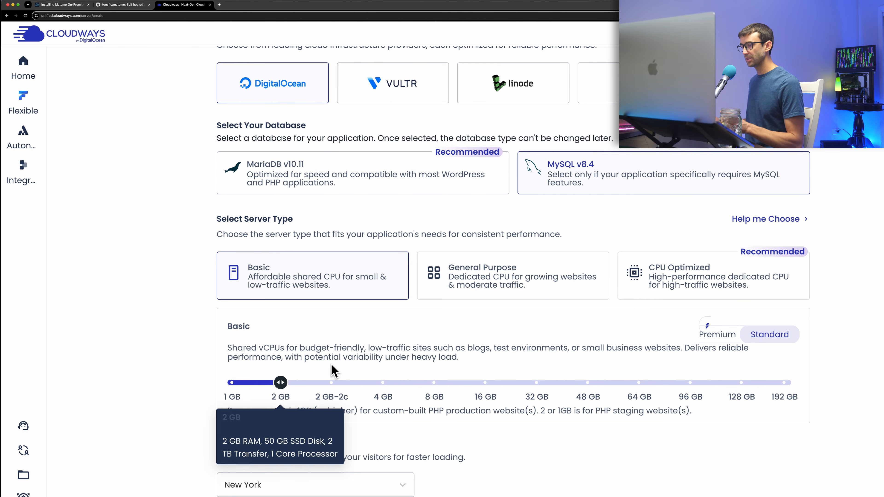
{"action": "scroll", "coordinate": [244, 377], "scroll_direction": "down", "scroll_amount": 2}
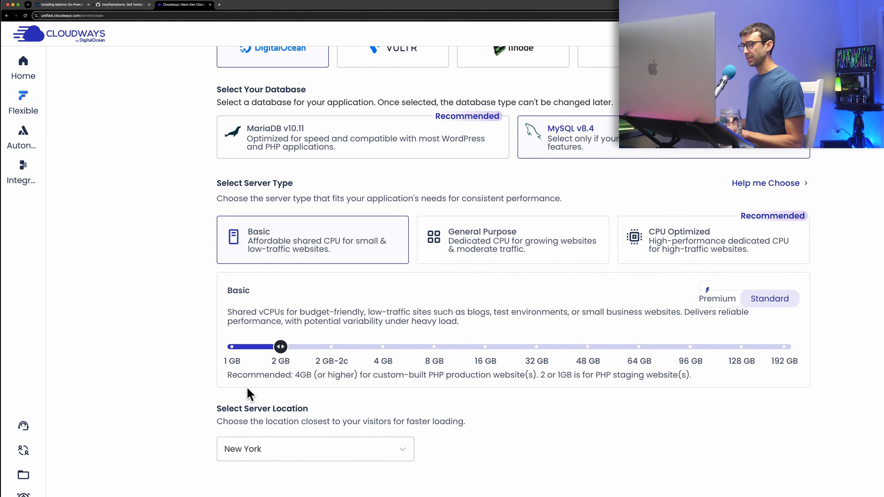
{"action": "left_click", "coordinate": [326, 459]}
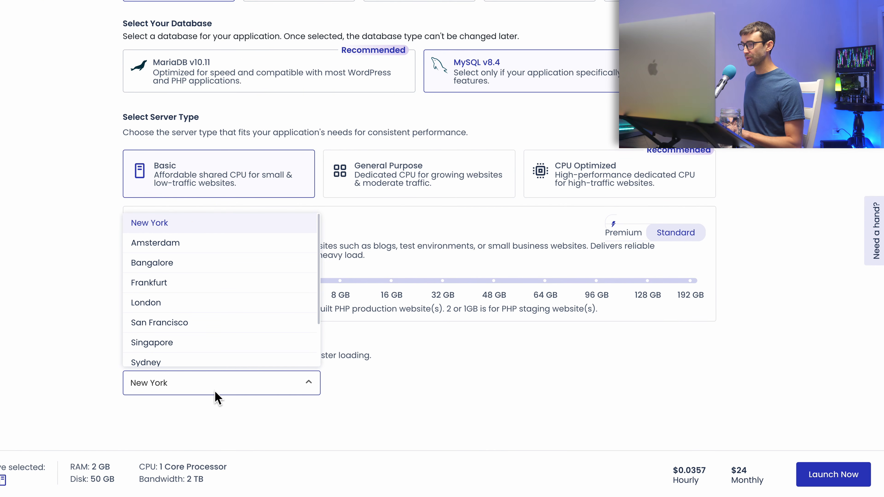
{"action": "left_click", "coordinate": [209, 381]}
{"action": "left_click", "coordinate": [827, 479]}
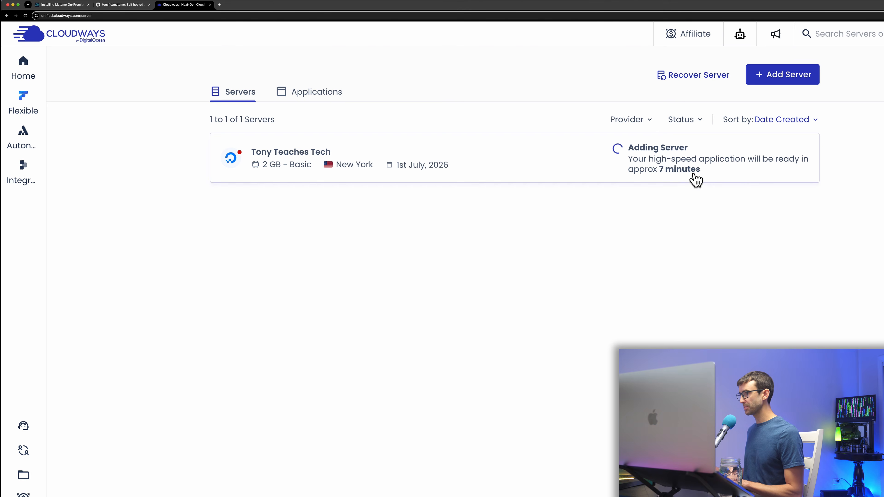
{"action": "left_click_drag", "start_coordinate": [693, 176], "coordinate": [612, 154]}
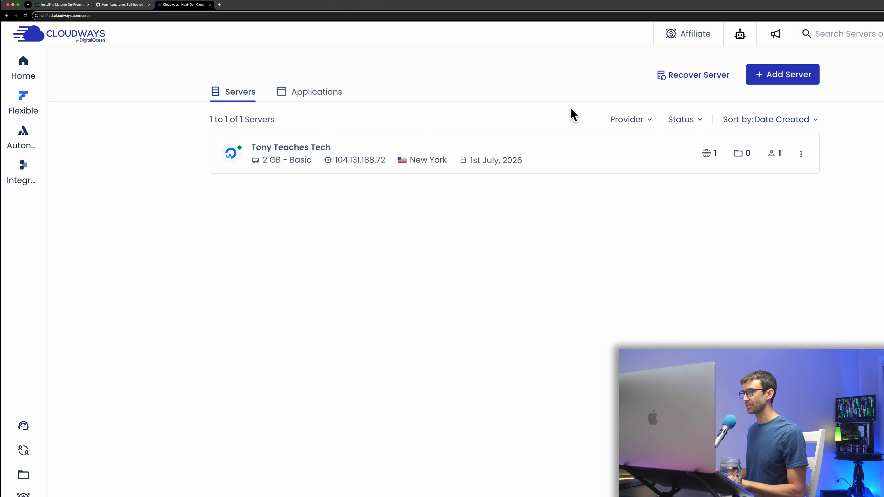
Generate an SSH key in Matomo's Deployment via Git settings and copy the public key.
{"action": "left_click", "coordinate": [309, 102]}
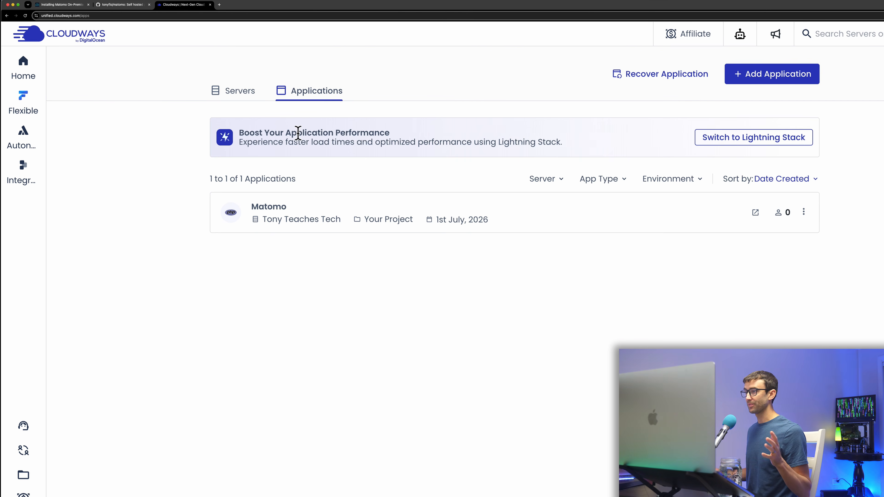
{"action": "left_click", "coordinate": [291, 214]}
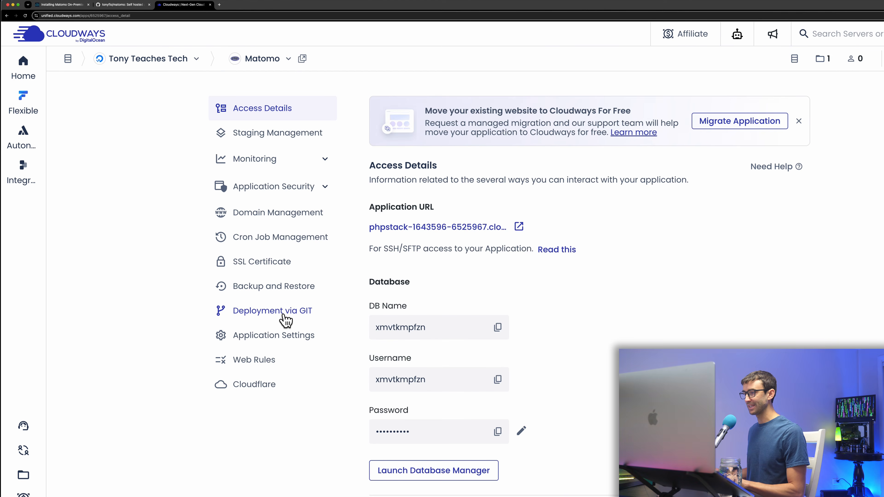
{"action": "left_click", "coordinate": [233, 313]}
{"action": "left_click", "coordinate": [449, 198]}
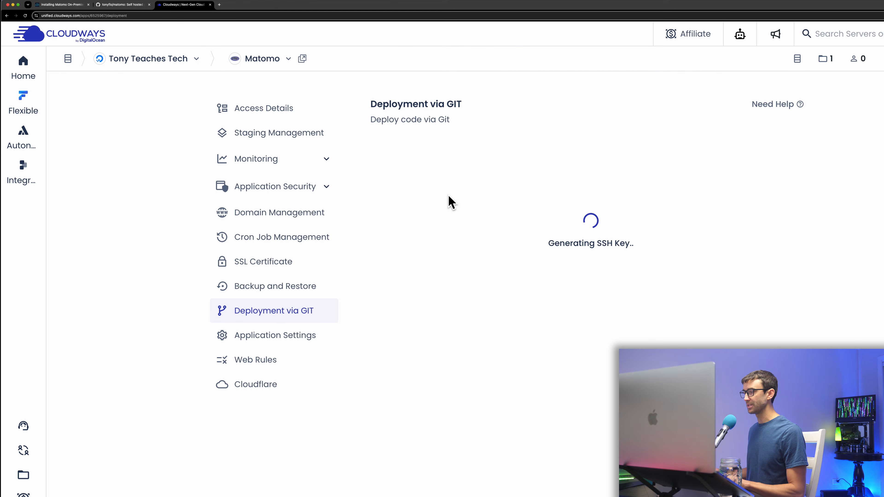
{"action": "left_click", "coordinate": [436, 224]}
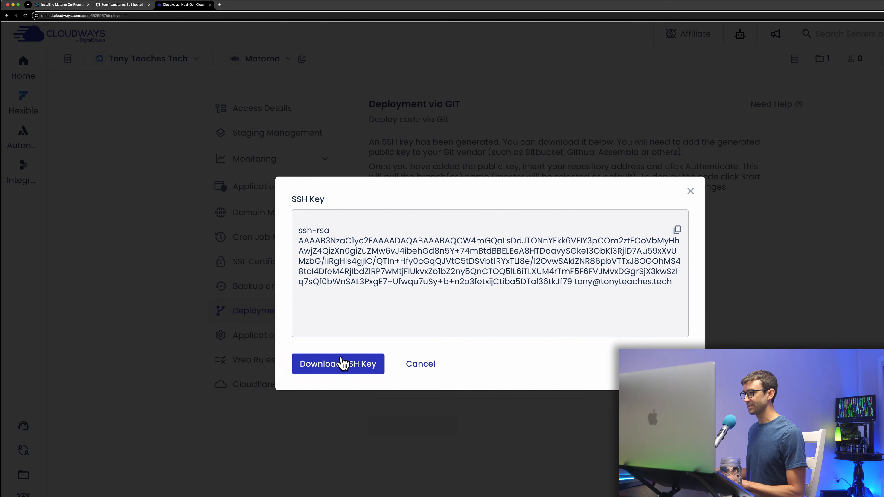
{"action": "left_click", "coordinate": [677, 230]}
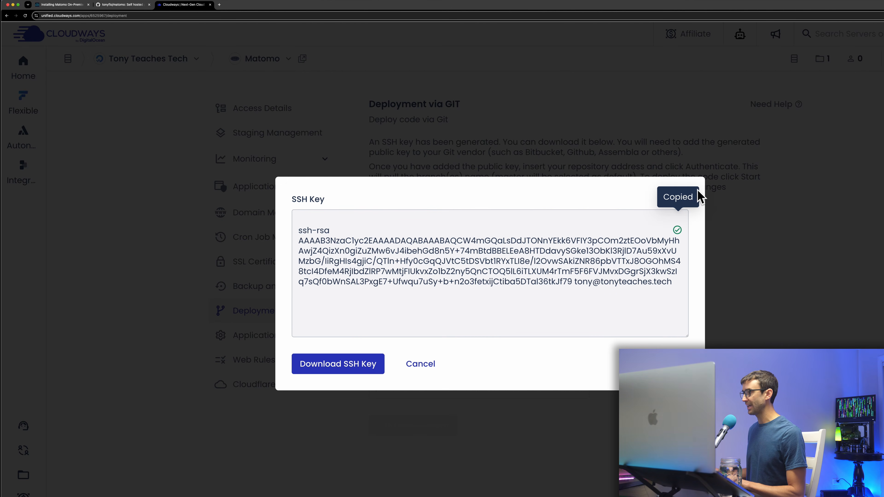
{"action": "left_click", "coordinate": [688, 190]}
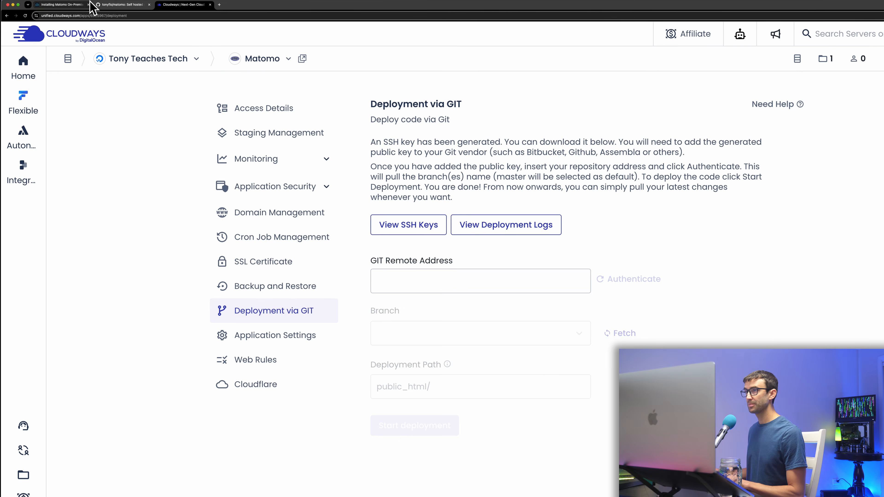
{"action": "left_click", "coordinate": [122, 5]}
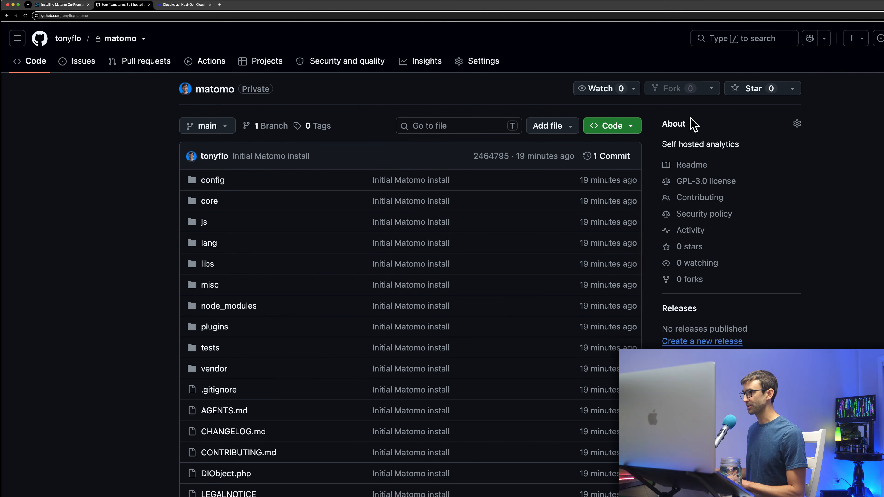
Add the copied key as a deploy key titled 'Cloudways' on the matomo repository.
{"action": "left_click", "coordinate": [475, 64]}
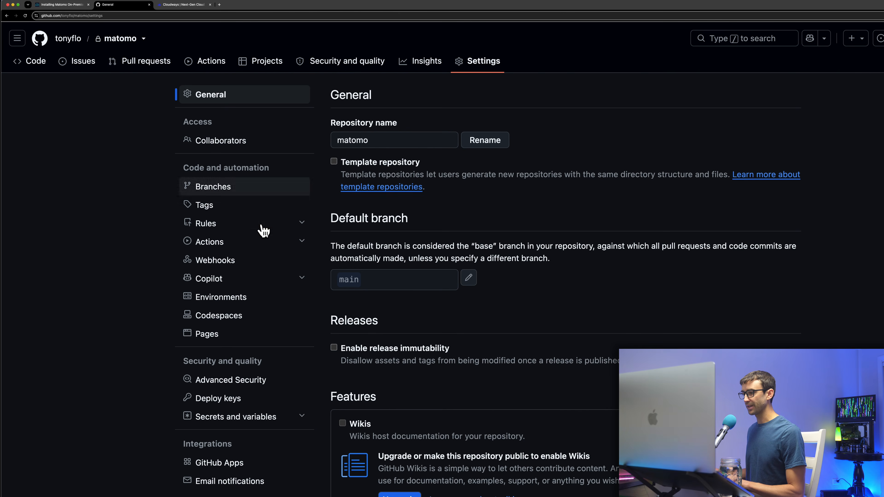
{"action": "left_click", "coordinate": [765, 133]}
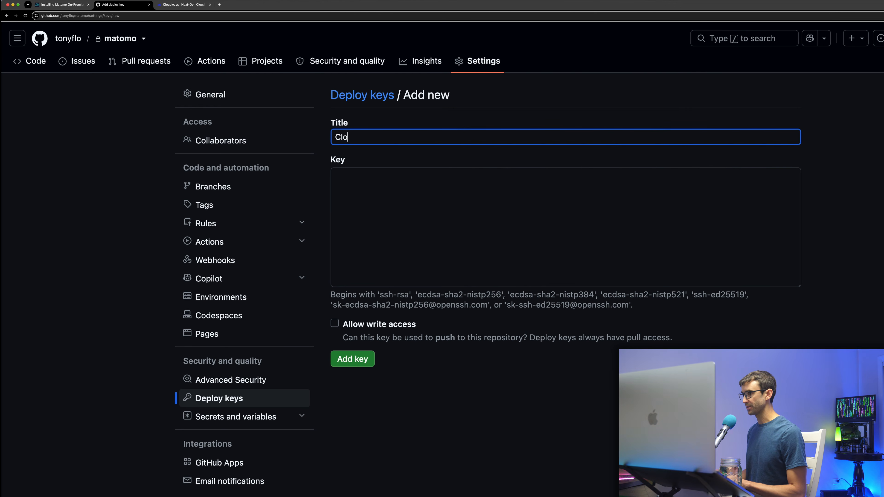
{"action": "type", "text": "Cloudways"}
{"action": "left_click", "coordinate": [335, 179]}
{"action": "key", "text": "super+v"}
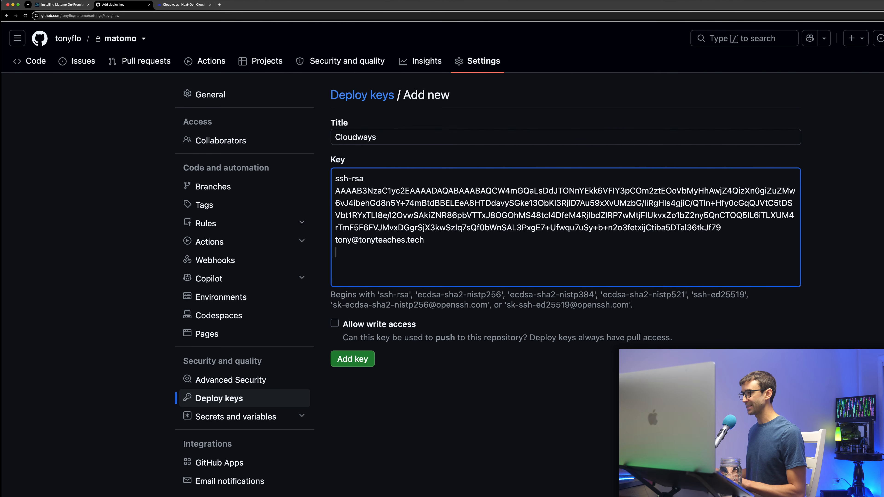
{"action": "left_click", "coordinate": [353, 362]}
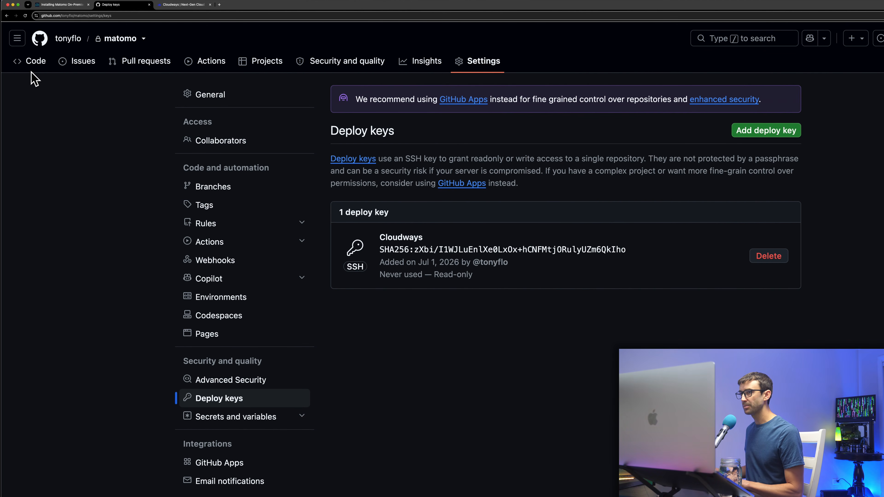
Copy the repository's SSH clone address and focus Cloudways' Git remote address field.
{"action": "left_click", "coordinate": [36, 64]}
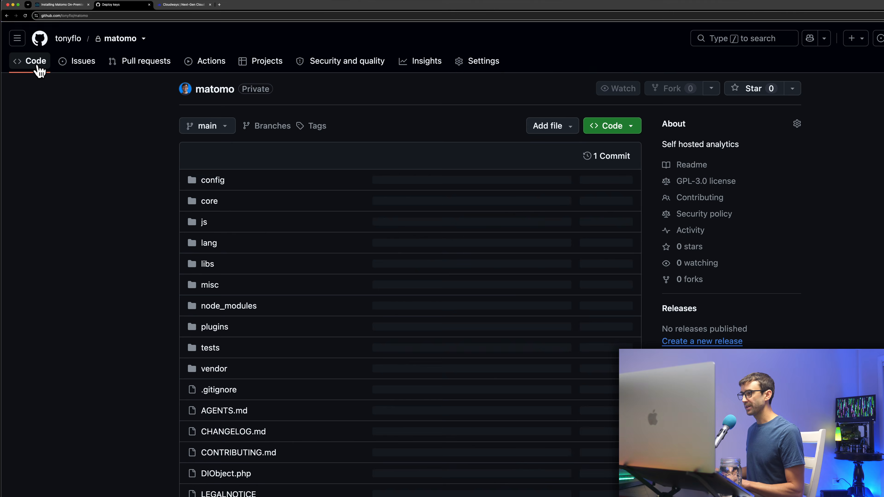
{"action": "left_click", "coordinate": [630, 130]}
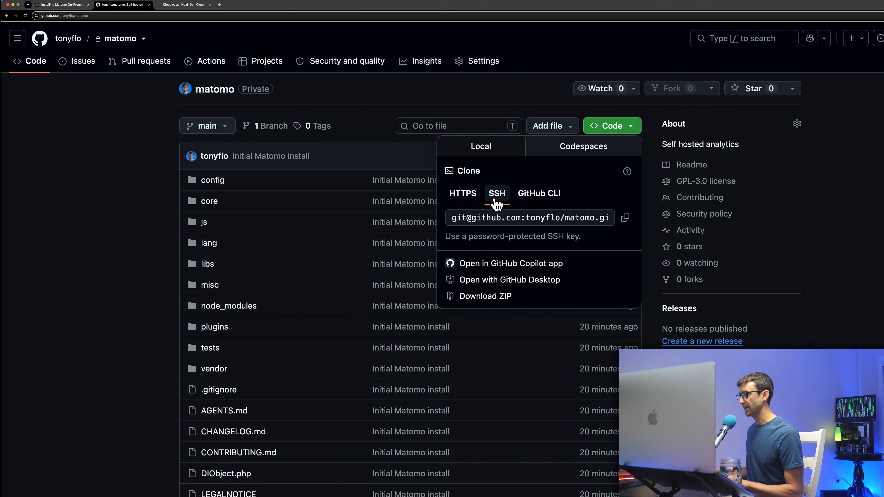
{"action": "left_click", "coordinate": [627, 219]}
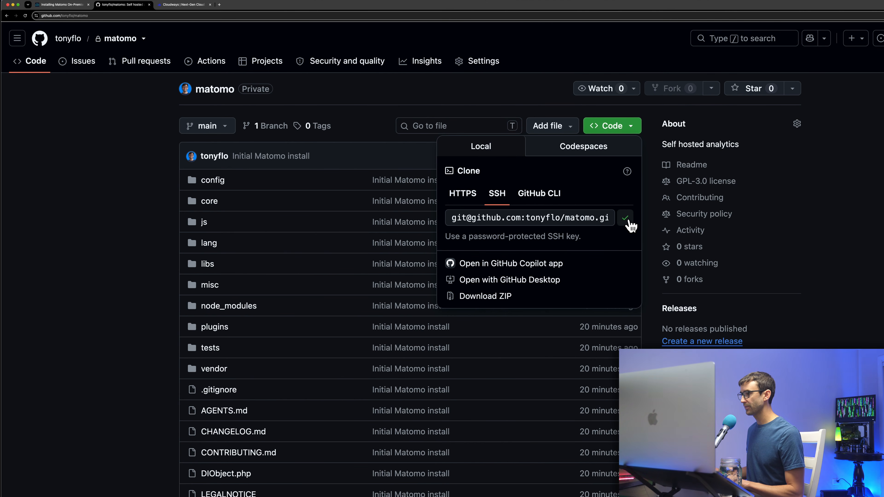
{"action": "left_click", "coordinate": [185, 5]}
{"action": "left_click", "coordinate": [474, 276]}
Paste the matomo repository's SSH address as the Git remote and authenticate Cloudways against it.
{"action": "key", "text": "super+v"}
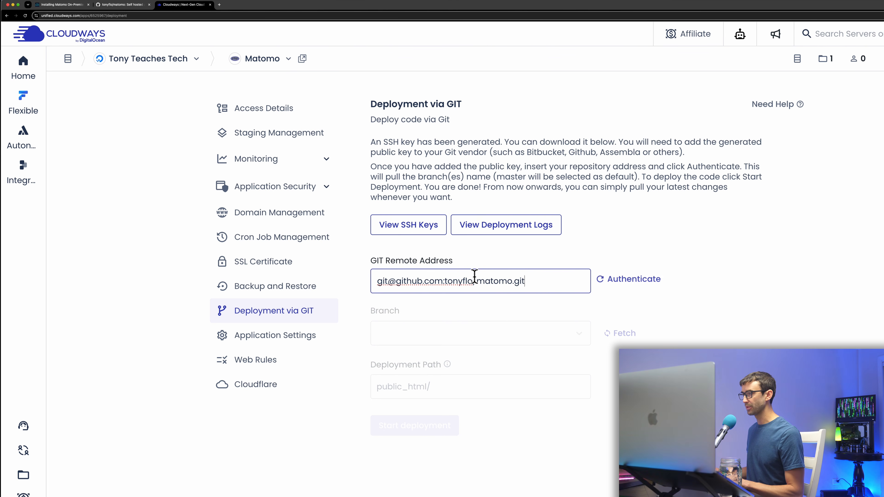
{"action": "left_click", "coordinate": [623, 282]}
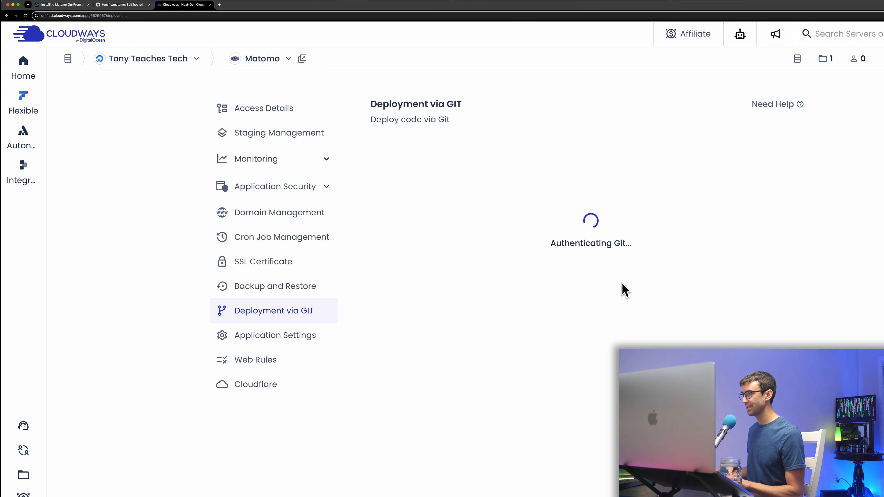
{"action": "left_click", "coordinate": [624, 334]}
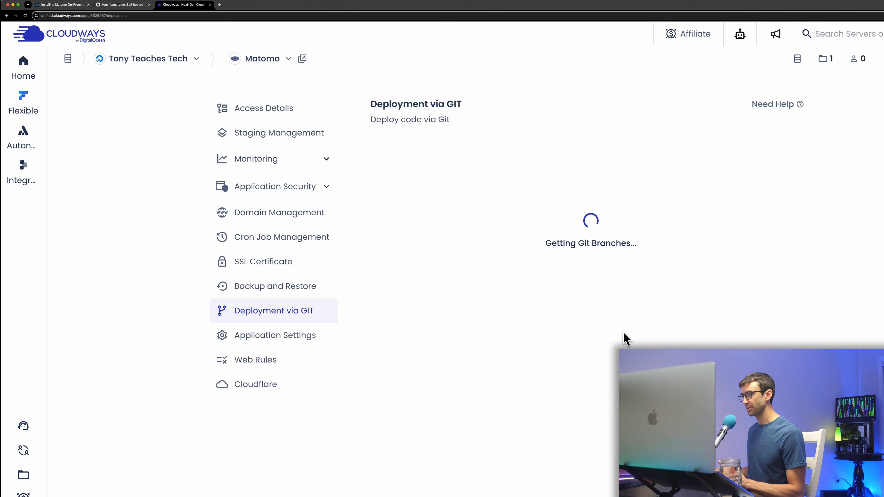
Deploy the main branch into public_html/, then view the application's Access Details.
{"action": "left_click", "coordinate": [543, 343]}
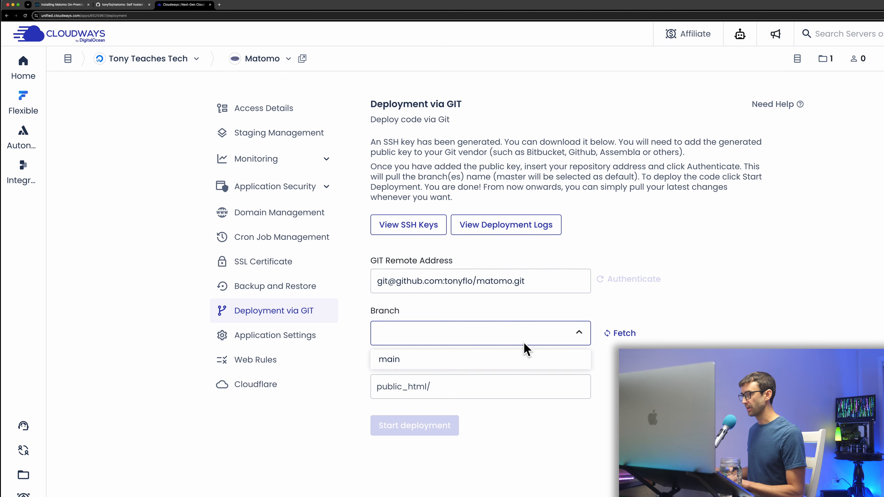
{"action": "left_click", "coordinate": [515, 361]}
{"action": "left_click", "coordinate": [468, 387]}
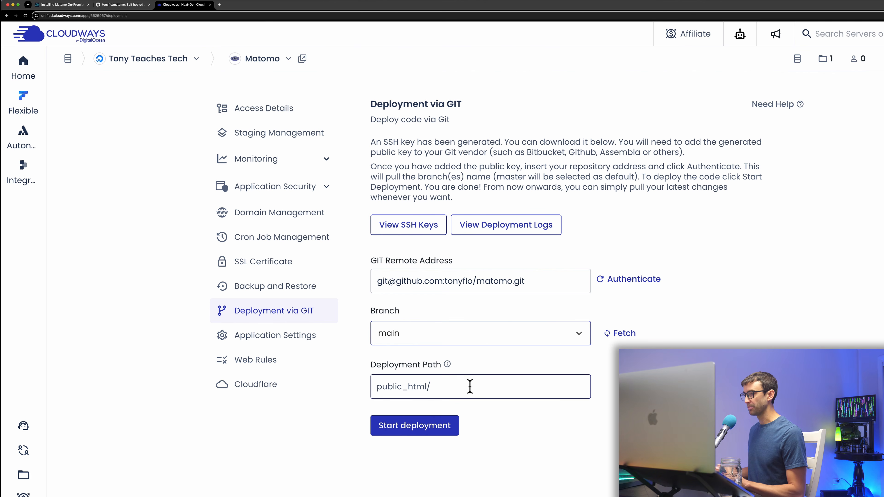
{"action": "left_click", "coordinate": [453, 427]}
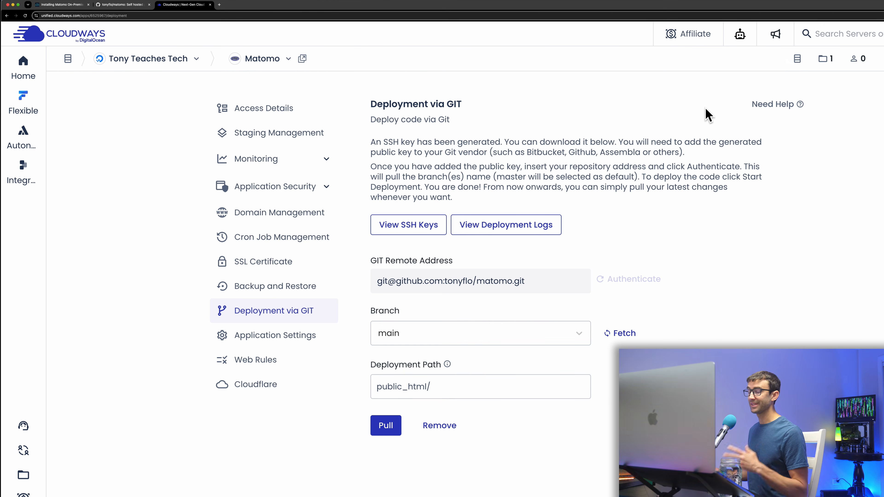
{"action": "left_click", "coordinate": [267, 110]}
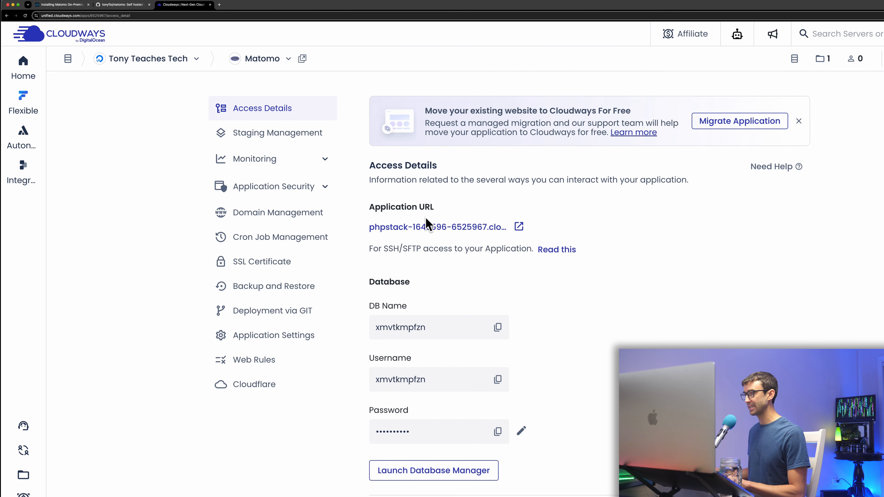
Open the Cloudways application URL to load Matomo's installation Welcome step, enlarged for reading.
{"action": "left_click", "coordinate": [519, 228]}
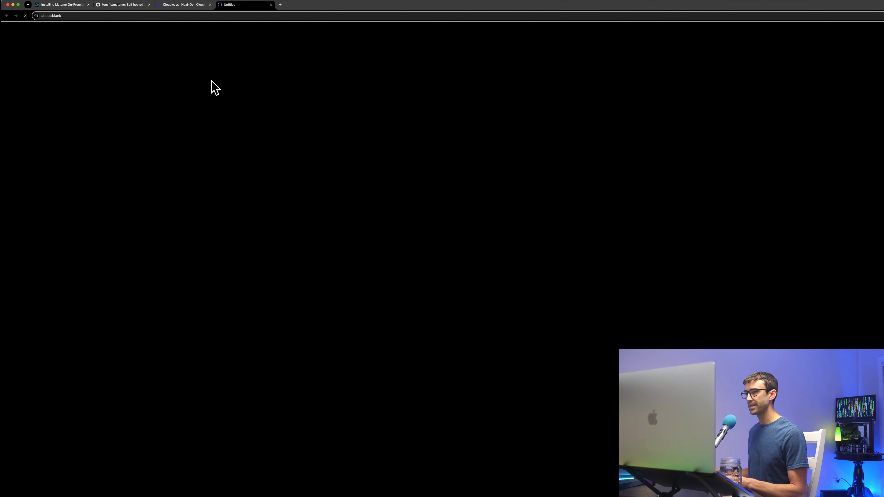
{"action": "key", "text": "super+equal"}
{"action": "key", "text": "super+equal"}
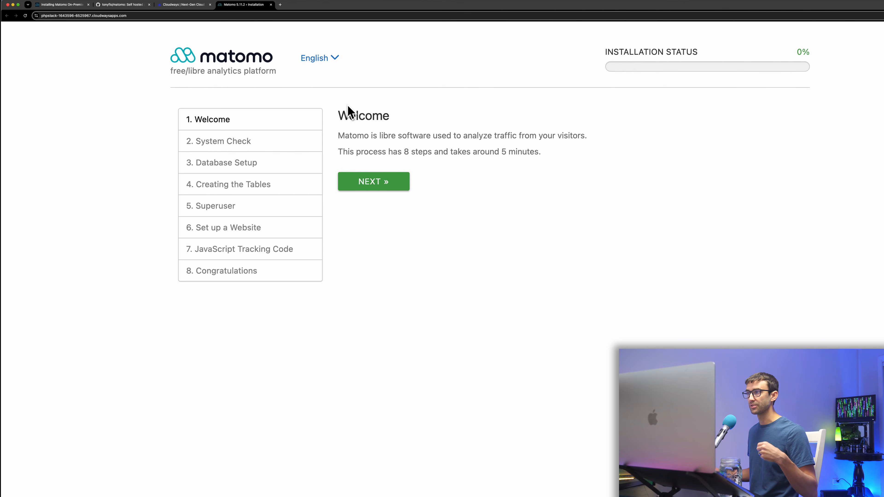
{"action": "left_click", "coordinate": [280, 4]}
Open the Cloudflare dashboard and go to the DNS records for jarlanta.com.
{"action": "type", "text": "cloudf"}
{"action": "key", "text": "Return"}
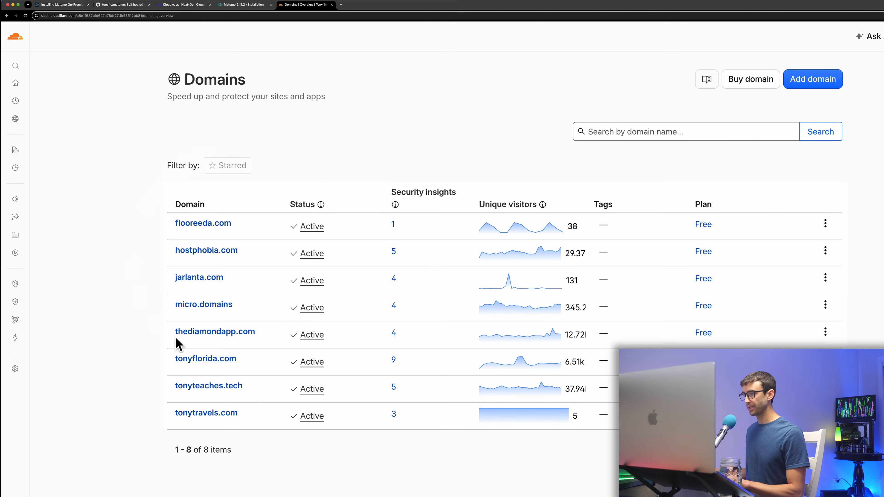
{"action": "left_click_drag", "start_coordinate": [175, 278], "coordinate": [231, 285]}
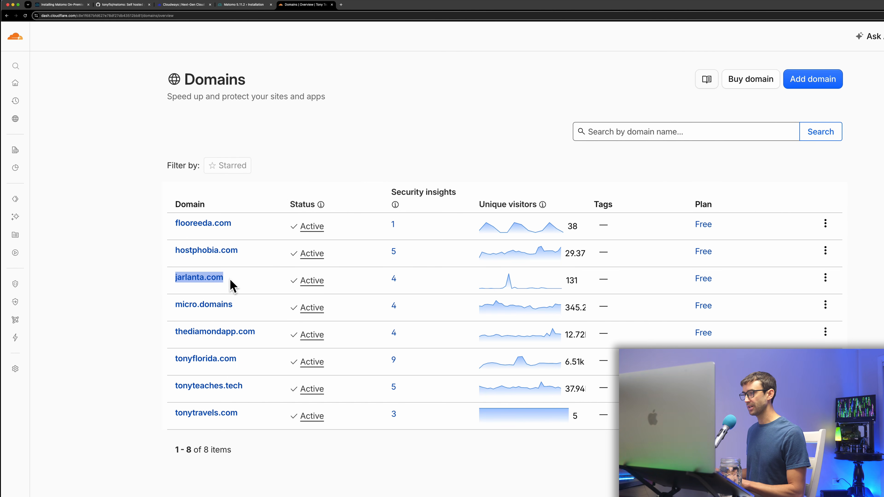
{"action": "left_click", "coordinate": [232, 285]}
{"action": "left_click", "coordinate": [218, 284]}
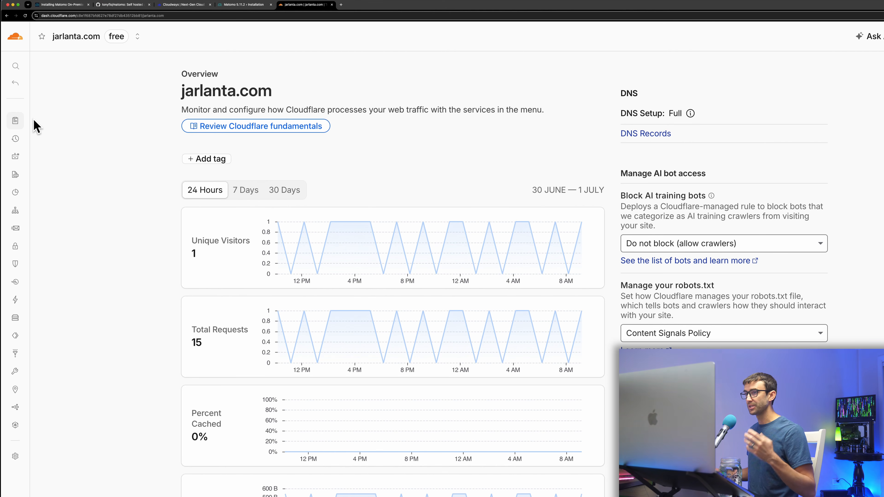
{"action": "mouse_move", "coordinate": [14, 129]}
{"action": "left_click", "coordinate": [52, 211]}
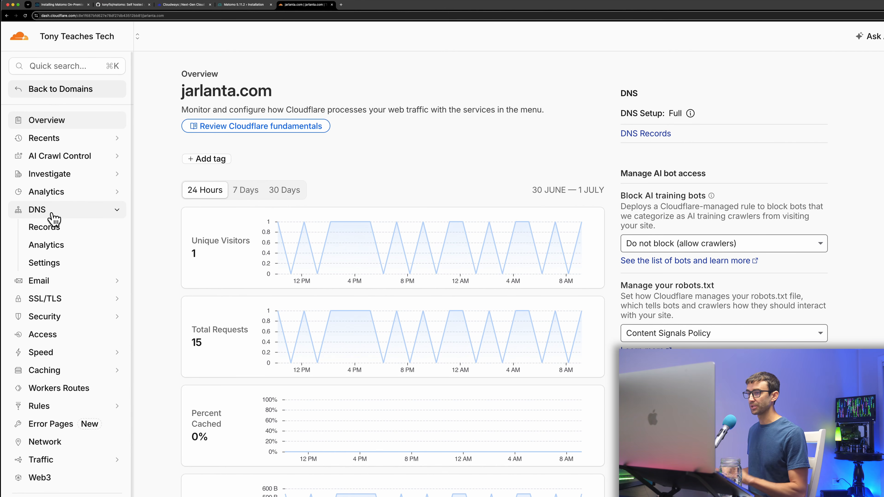
{"action": "left_click", "coordinate": [53, 231]}
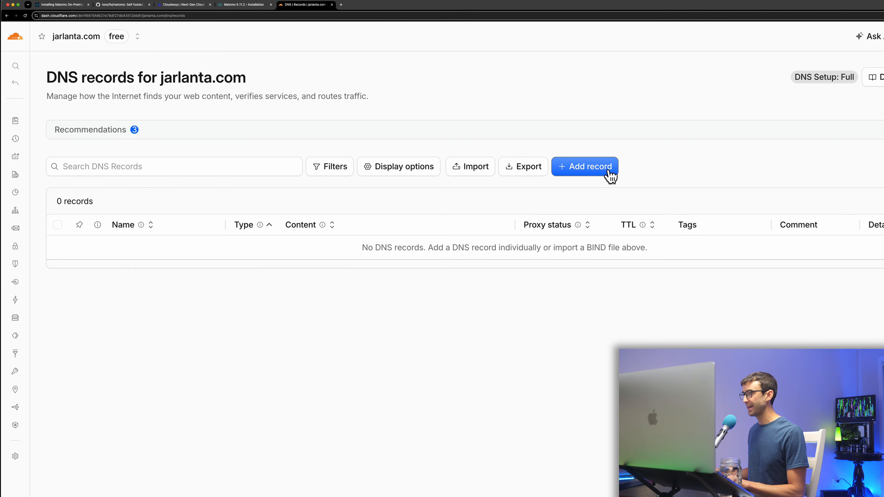
Start a new A record named analytics, giving the hostname analytics.jarlanta.com.
{"action": "left_click", "coordinate": [609, 175]}
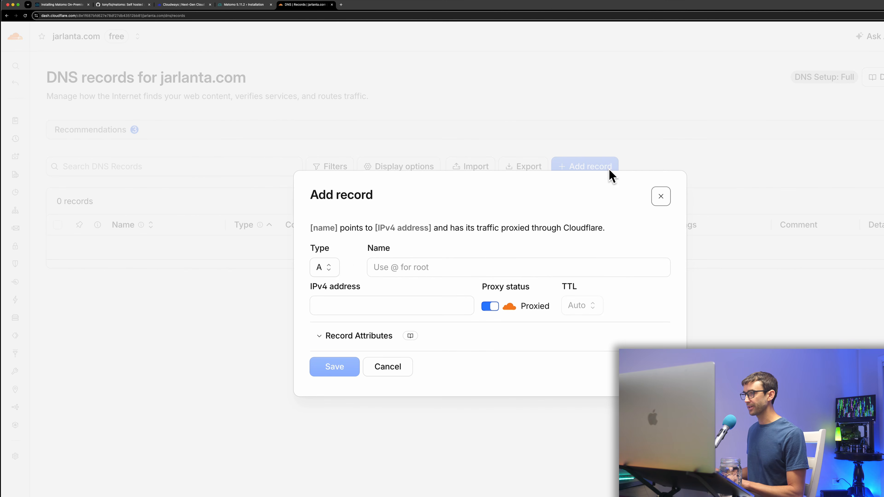
{"action": "left_click", "coordinate": [425, 267]}
{"action": "type", "text": "a"}
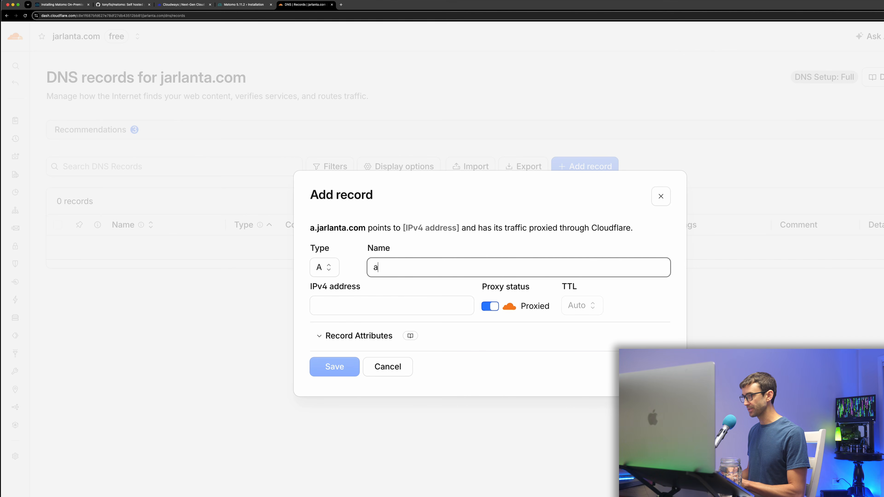
{"action": "type", "text": "nalytics"}
{"action": "left_click_drag", "start_coordinate": [310, 227], "coordinate": [394, 230]}
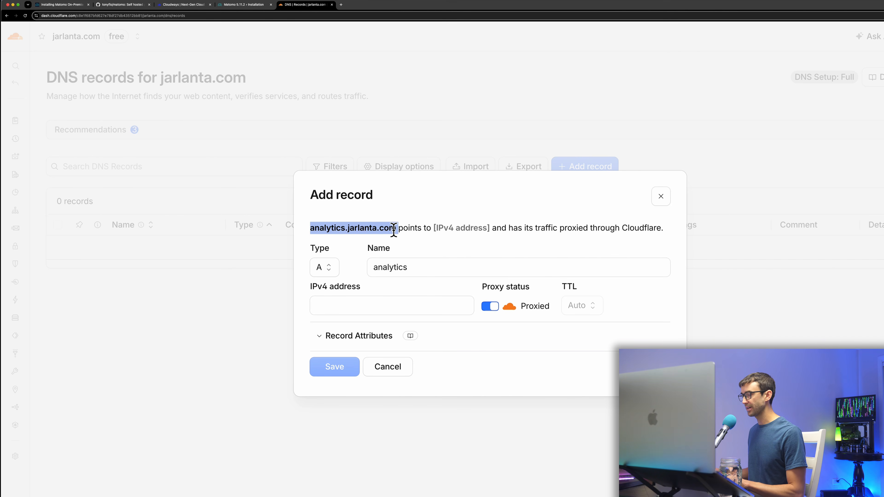
{"action": "left_click", "coordinate": [350, 302]}
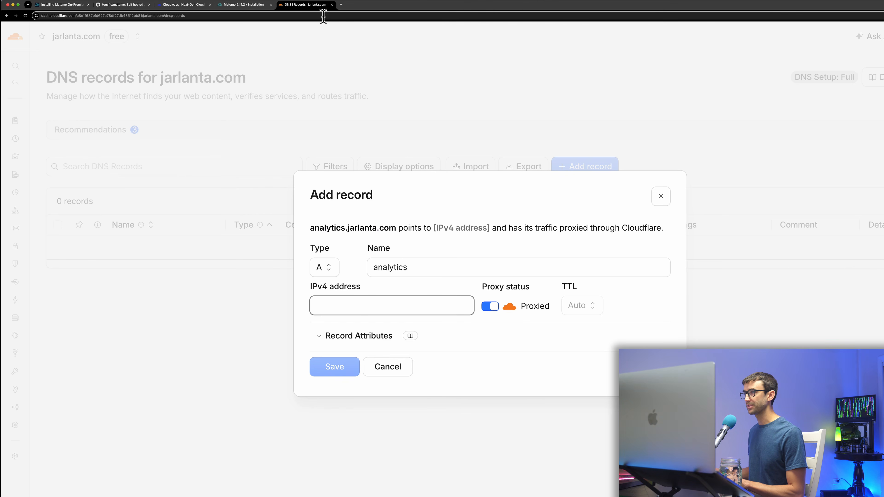
Copy the Cloudways public IP 104.131.188.72 into the record's IPv4 address and save it.
{"action": "left_click", "coordinate": [176, 5]}
{"action": "scroll", "coordinate": [554, 253], "scroll_direction": "down", "scroll_amount": 5}
{"action": "scroll", "coordinate": [552, 256], "scroll_direction": "down", "scroll_amount": 5}
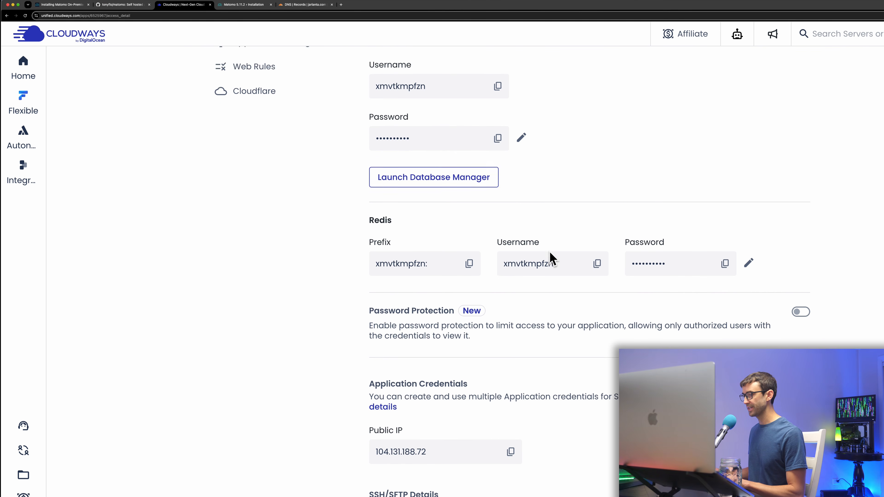
{"action": "left_click", "coordinate": [511, 426]}
{"action": "key", "text": "super+5"}
{"action": "key", "text": "super+v"}
{"action": "left_click", "coordinate": [414, 320]}
{"action": "left_click", "coordinate": [342, 368]}
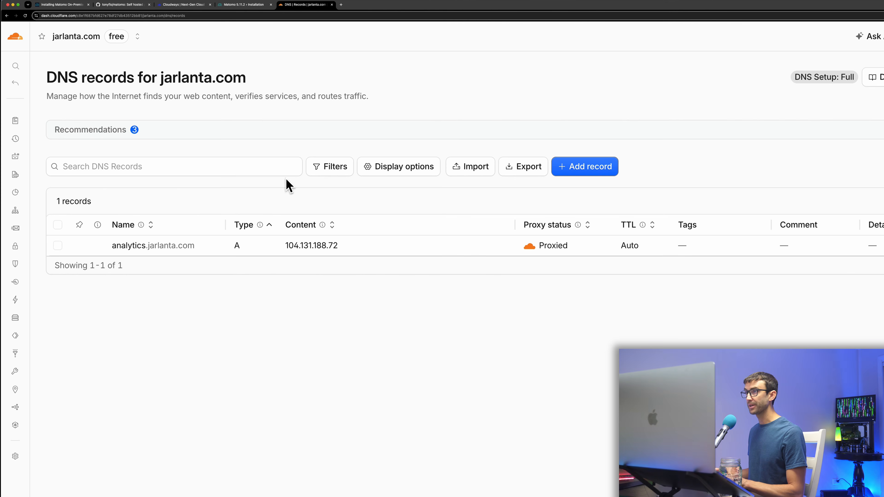
{"action": "left_click", "coordinate": [177, 5]}
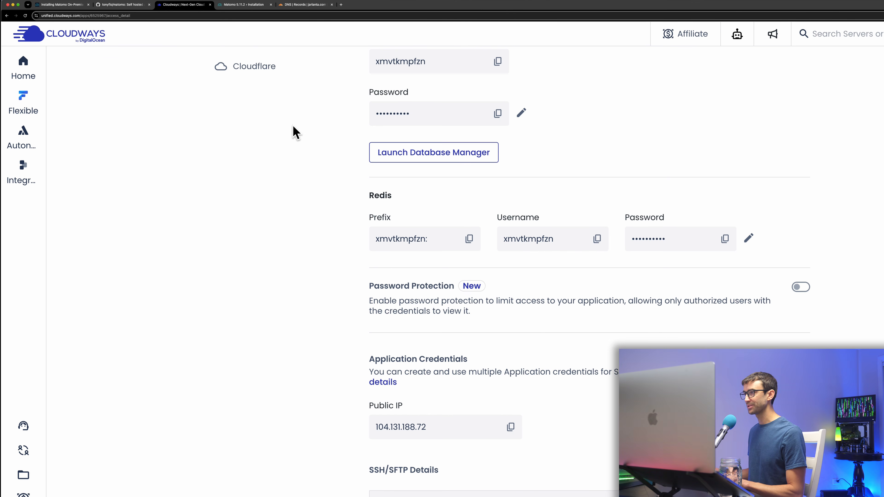
Install a Let's Encrypt certificate for analytics.jarlanta.com, entering the contact e-mail and the domain name.
{"action": "scroll", "coordinate": [383, 160], "scroll_direction": "up", "scroll_amount": 10}
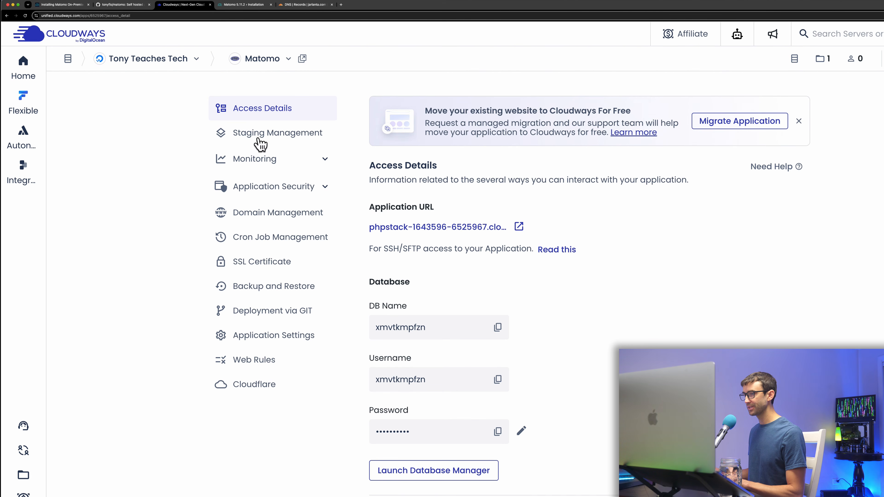
{"action": "left_click", "coordinate": [268, 267]}
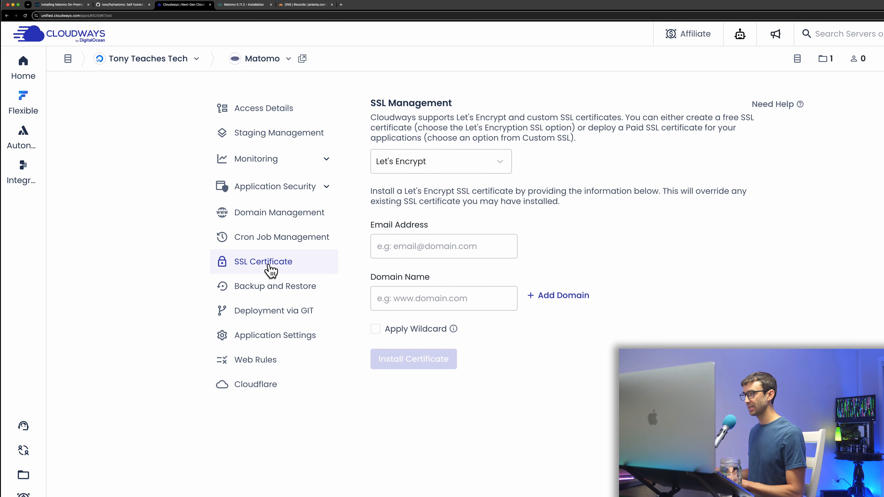
{"action": "left_click", "coordinate": [425, 251]}
{"action": "left_click", "coordinate": [425, 281]}
{"action": "left_click", "coordinate": [423, 301]}
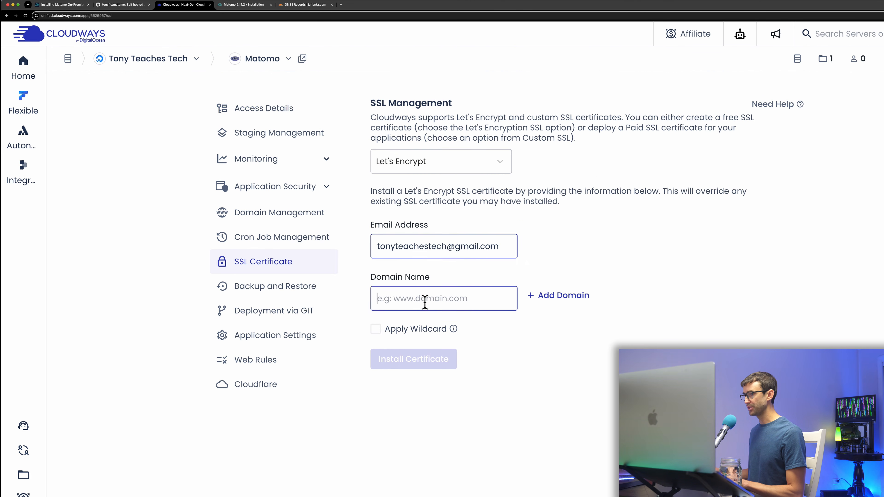
{"action": "key", "text": "super+v"}
{"action": "left_click", "coordinate": [431, 360]}
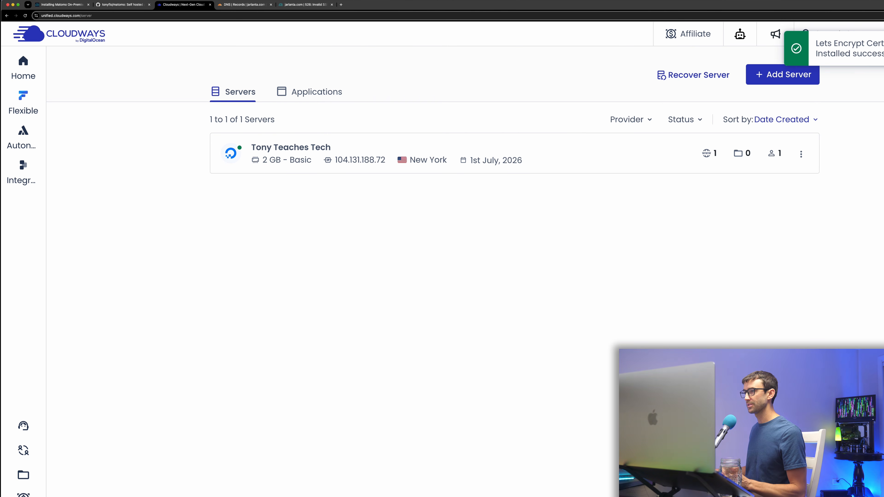
Add analytics.jarlanta.com to the Matomo application's Domain Management.
{"action": "left_click", "coordinate": [287, 93]}
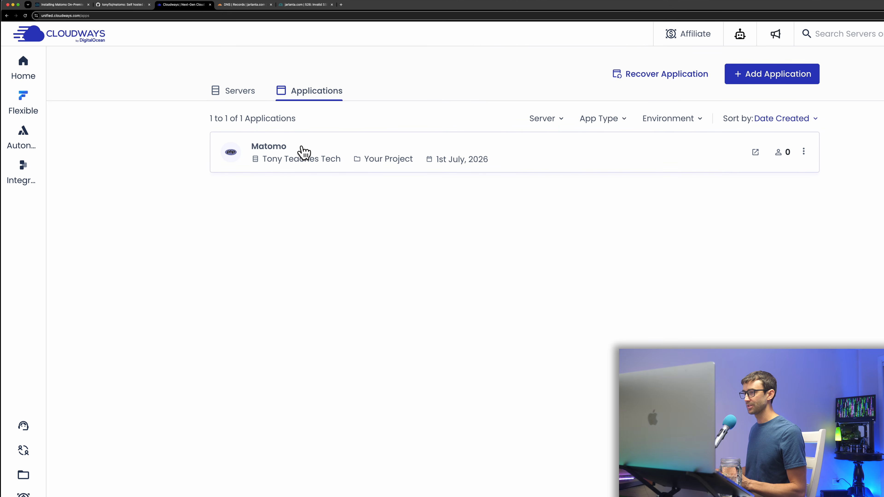
{"action": "left_click", "coordinate": [304, 151]}
{"action": "left_click", "coordinate": [298, 213]}
{"action": "left_click", "coordinate": [761, 164]}
{"action": "key", "text": "super+v"}
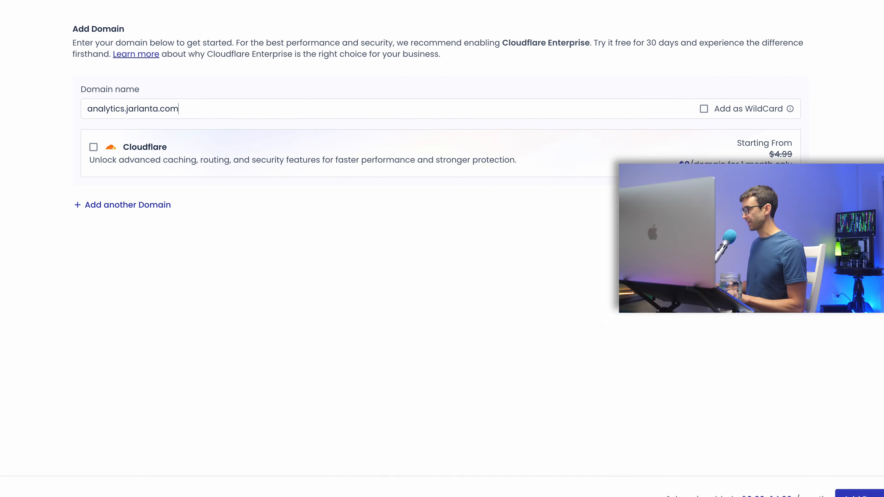
{"action": "left_click", "coordinate": [860, 494]}
{"action": "left_click", "coordinate": [518, 389]}
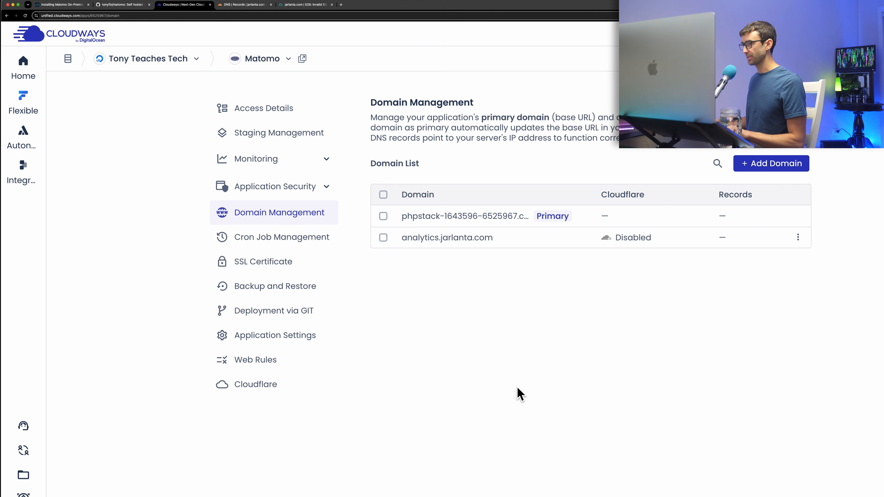
Make analytics.jarlanta.com the primary domain and return to the Matomo installer.
{"action": "left_click", "coordinate": [798, 237]}
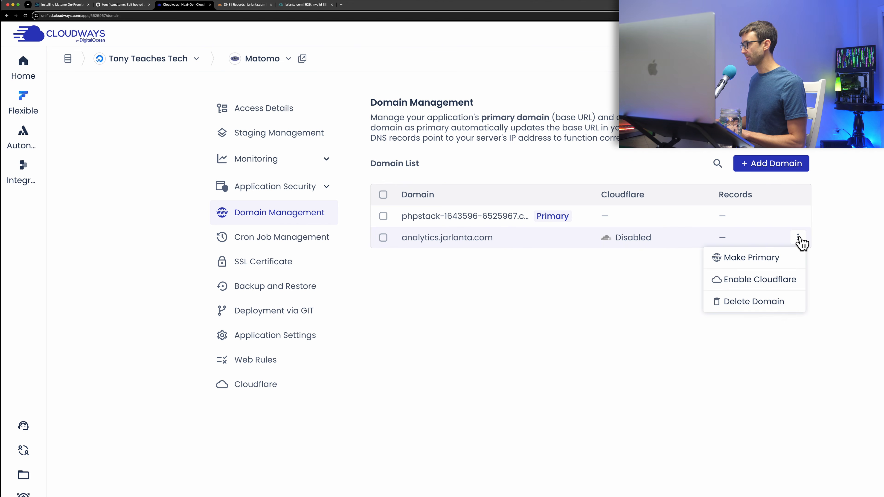
{"action": "left_click", "coordinate": [762, 260]}
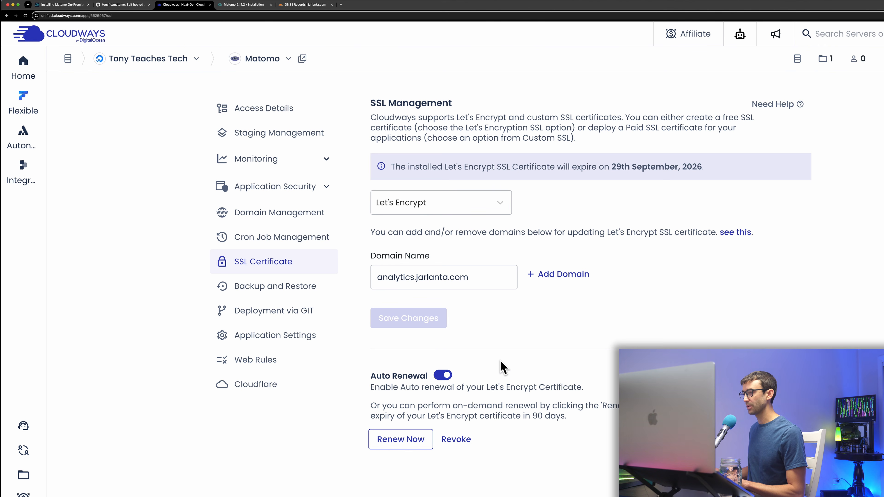
{"action": "left_click", "coordinate": [260, 7]}
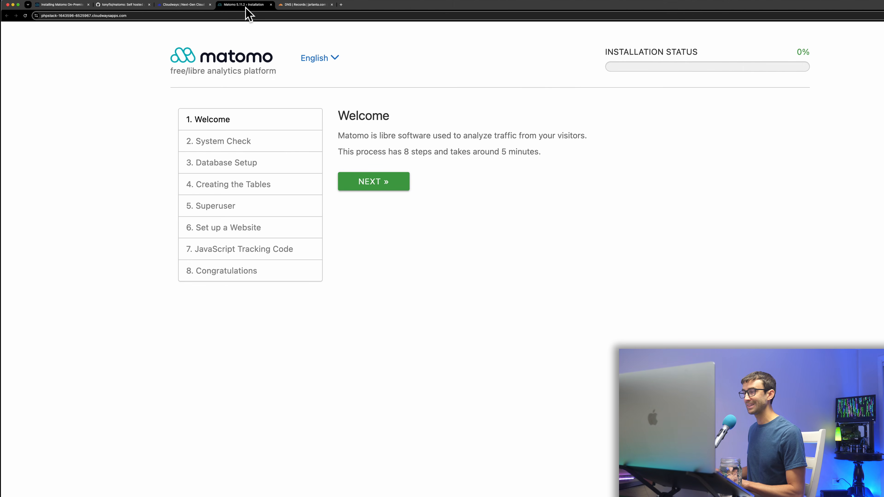
Replace the old installer tab with a fresh one at analytics.jarlanta.com, zoomed in.
{"action": "left_click", "coordinate": [272, 5]}
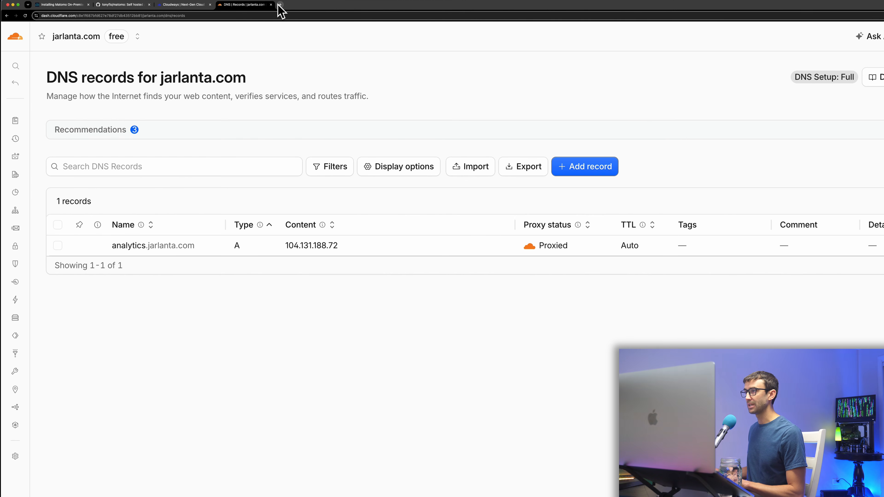
{"action": "left_click", "coordinate": [279, 4]}
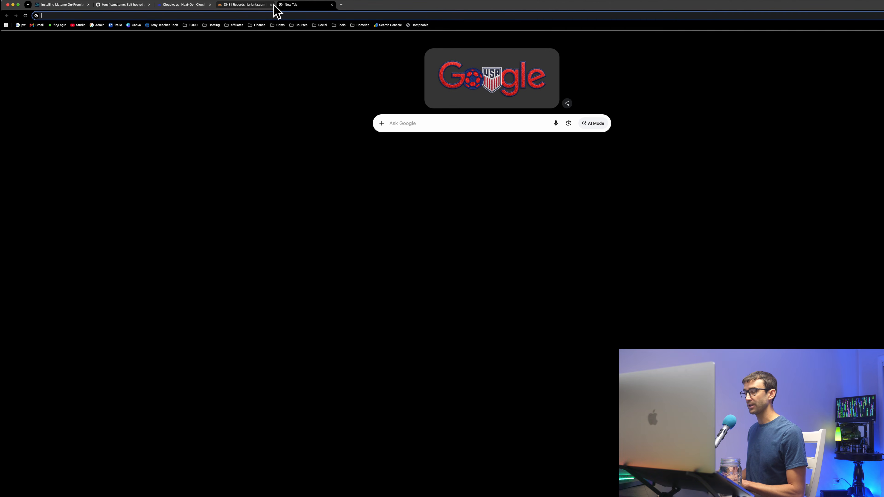
{"action": "type", "text": "analytics.jarlanta.com"}
{"action": "key", "text": "Return"}
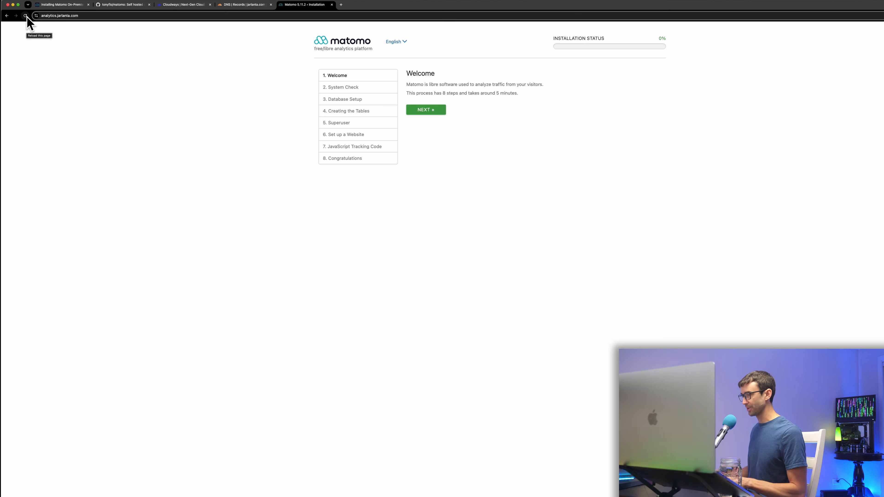
{"action": "key", "text": "super+plus"}
{"action": "key", "text": "super+plus"}
{"action": "key", "text": "super+plus"}
{"action": "key", "text": "super+plus"}
Advance to the System Check and find shell_exec flagged as disabled under Other functions.
{"action": "left_click", "coordinate": [388, 161]}
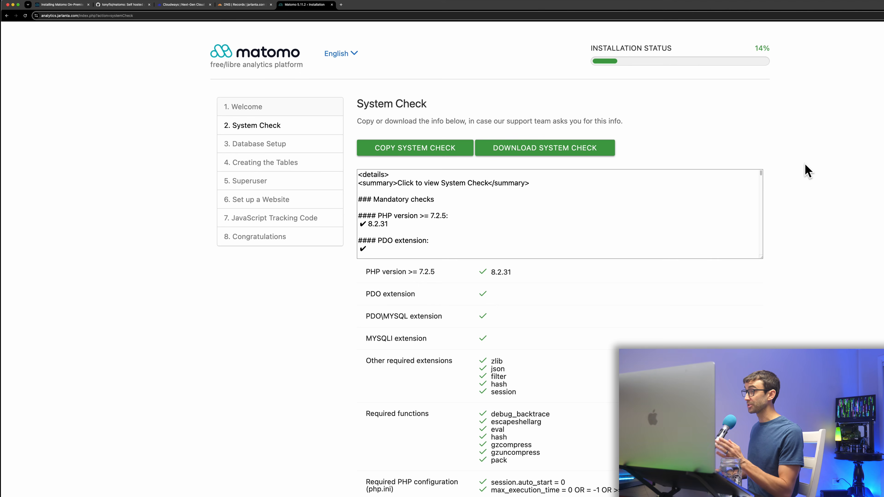
{"action": "scroll", "coordinate": [807, 170], "scroll_direction": "down", "scroll_amount": 2}
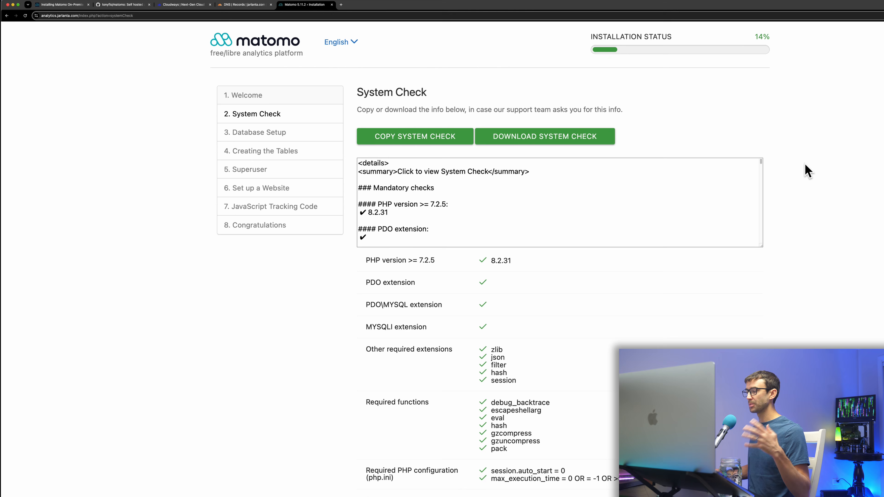
{"action": "scroll", "coordinate": [807, 177], "scroll_direction": "down", "scroll_amount": 5}
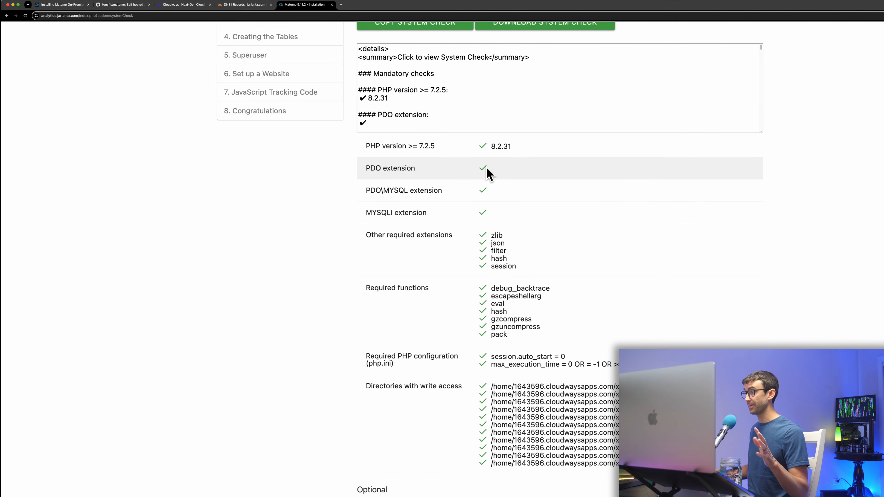
{"action": "scroll", "coordinate": [706, 216], "scroll_direction": "down", "scroll_amount": 15}
{"action": "scroll", "coordinate": [710, 216], "scroll_direction": "down", "scroll_amount": 4}
{"action": "scroll", "coordinate": [668, 198], "scroll_direction": "down", "scroll_amount": 1}
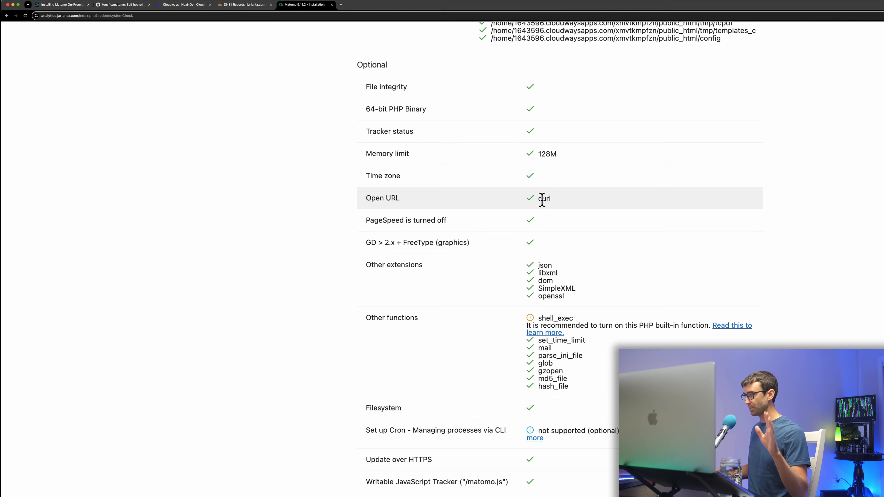
{"action": "scroll", "coordinate": [562, 224], "scroll_direction": "down", "scroll_amount": 1}
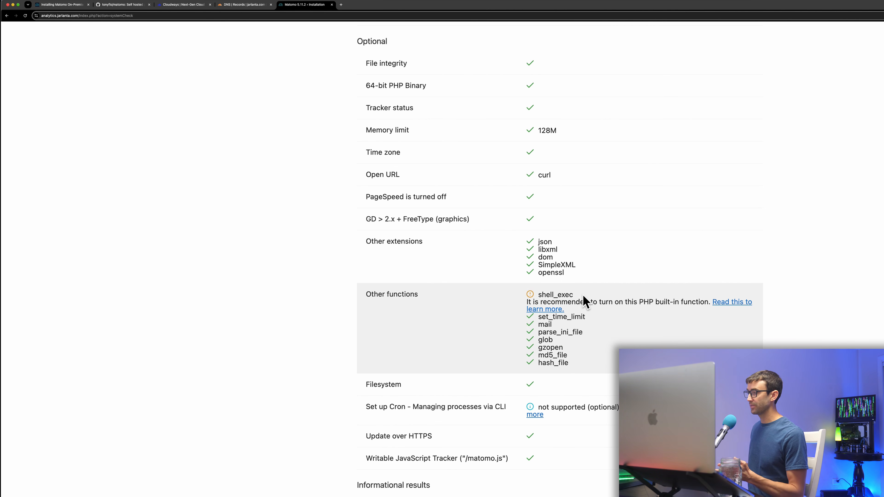
{"action": "scroll", "coordinate": [573, 295], "scroll_direction": "down", "scroll_amount": 3}
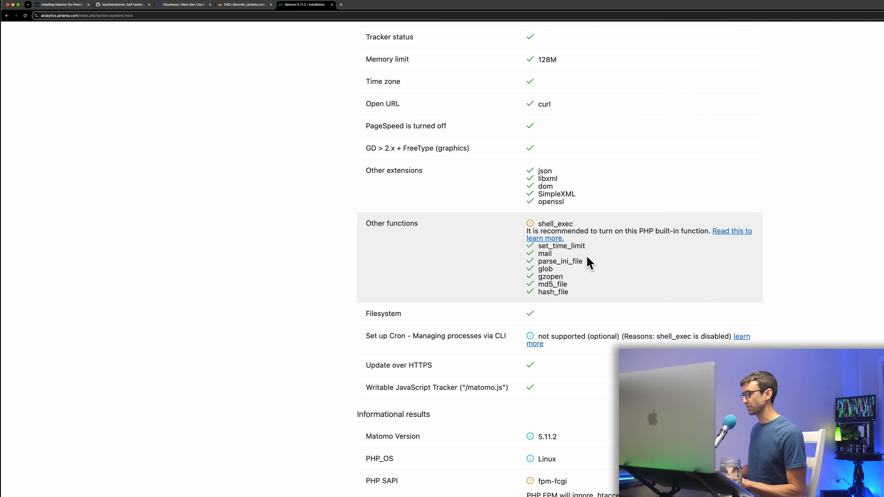
{"action": "left_click_drag", "start_coordinate": [538, 224], "coordinate": [573, 224]}
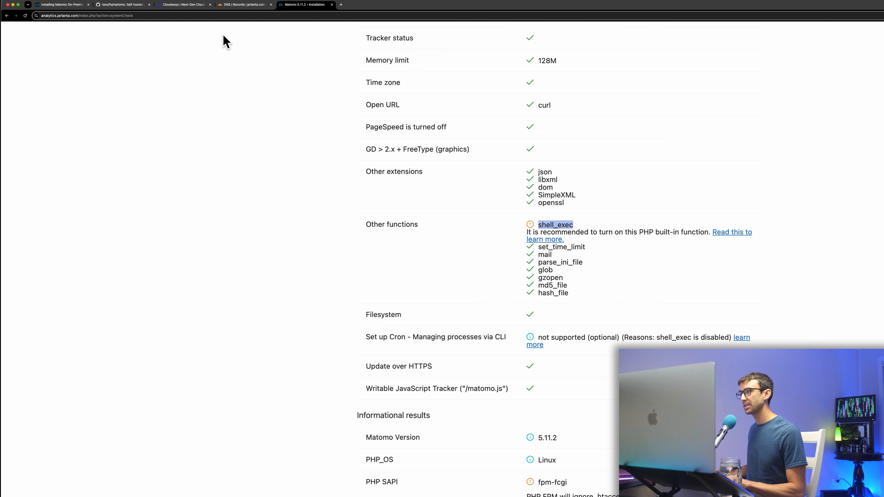
{"action": "left_click", "coordinate": [178, 5]}
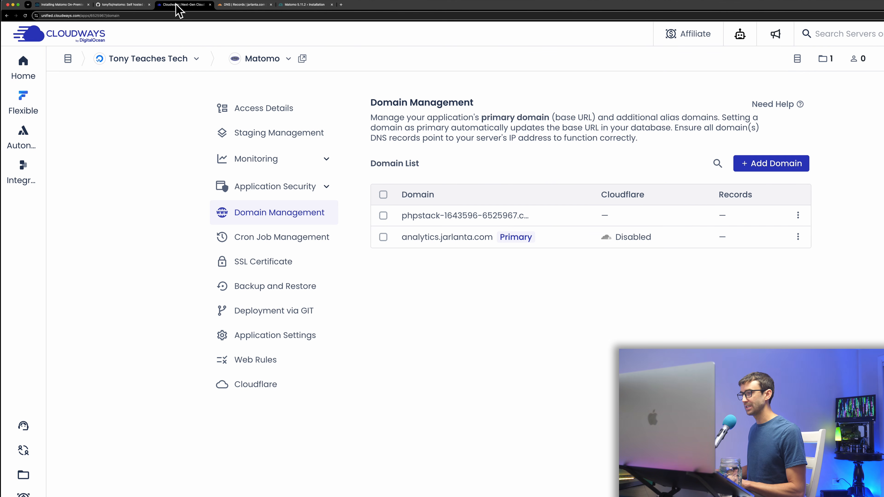
Delete shell_exec from disable_functions in the Matomo app's PHP-FPM settings and save the changes.
{"action": "left_click", "coordinate": [273, 337]}
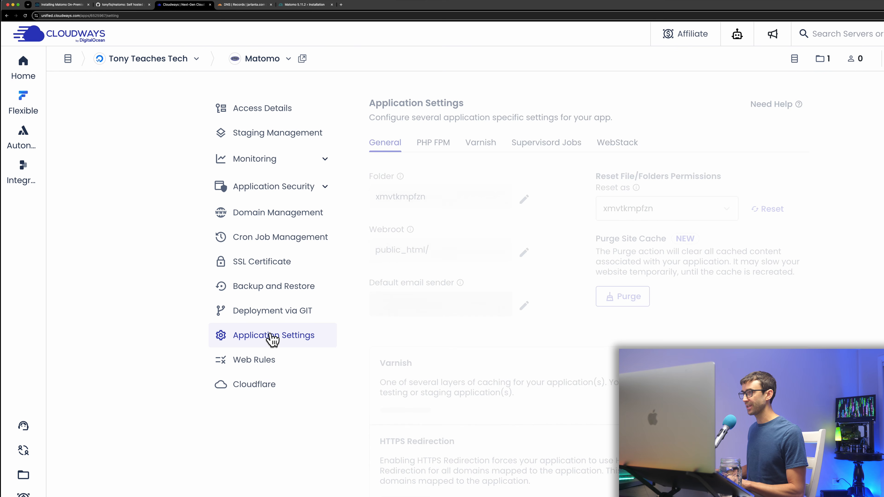
{"action": "left_click", "coordinate": [440, 146]}
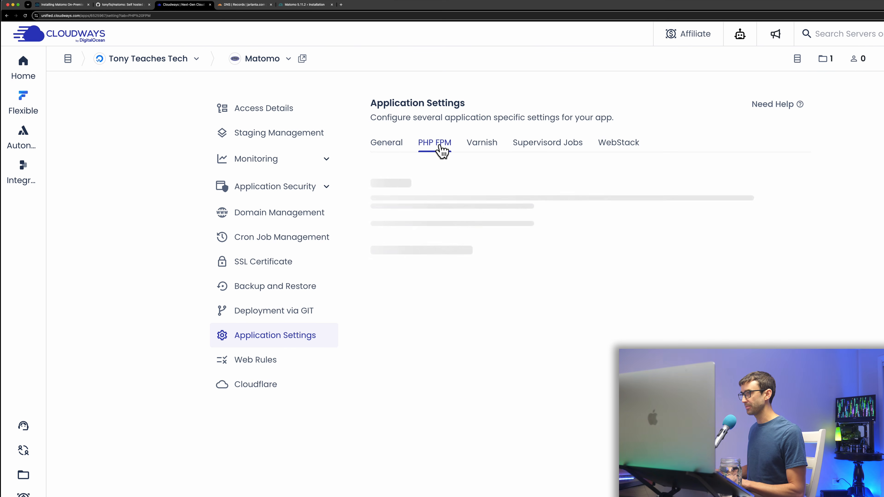
{"action": "scroll", "coordinate": [499, 233], "scroll_direction": "down", "scroll_amount": 5}
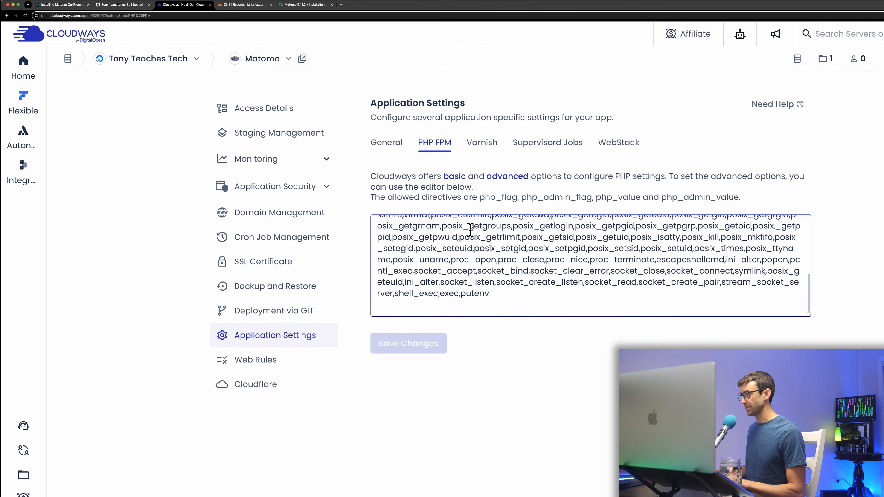
{"action": "double_click", "coordinate": [423, 296]}
{"action": "scroll", "coordinate": [499, 289], "scroll_direction": "up", "scroll_amount": 5}
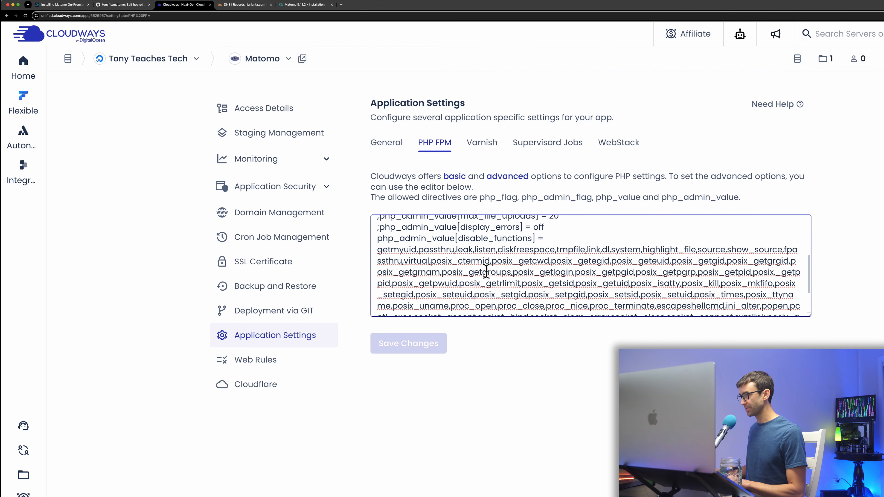
{"action": "double_click", "coordinate": [474, 243]}
{"action": "scroll", "coordinate": [458, 282], "scroll_direction": "down", "scroll_amount": 3}
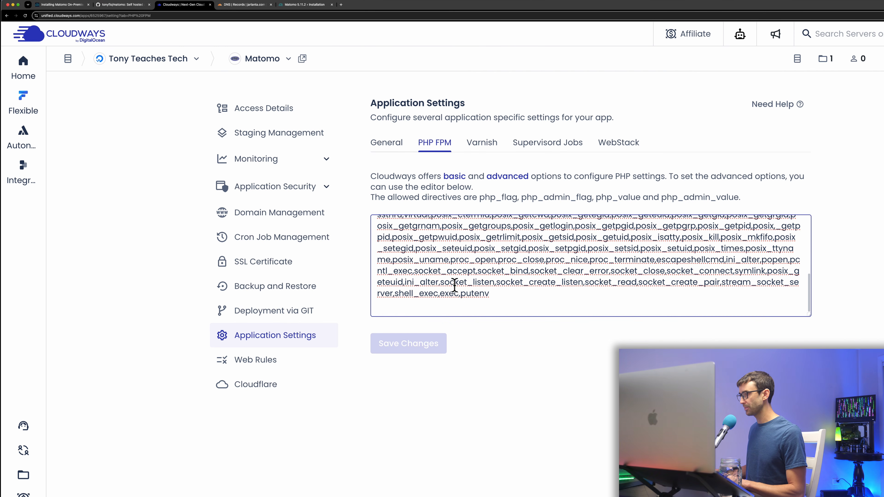
{"action": "double_click", "coordinate": [424, 293]}
{"action": "key", "text": "BackSpace"}
{"action": "key", "text": "BackSpace"}
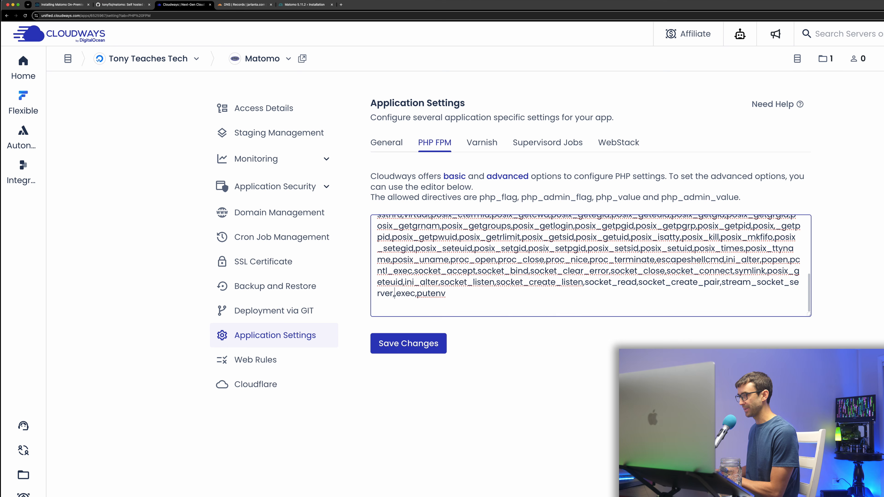
{"action": "left_click", "coordinate": [439, 343]}
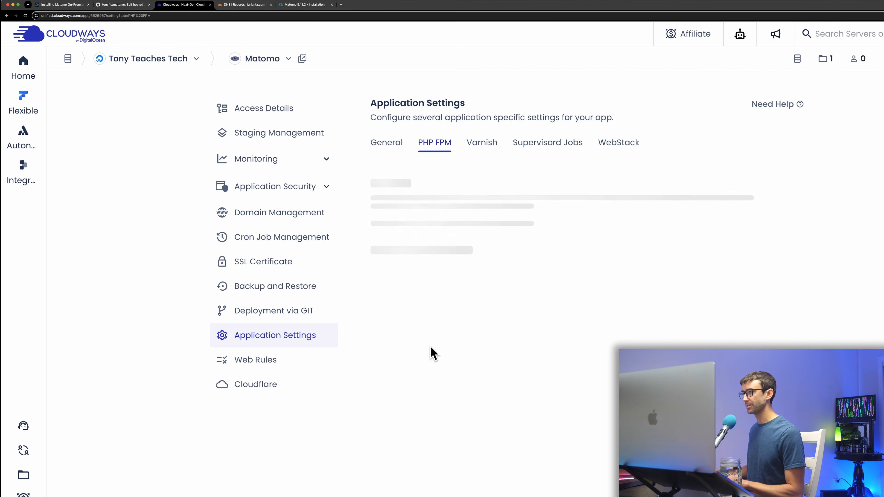
Review the rerun system check, now passing shell_exec, through Optional and Informational results, then advance to Database Setup.
{"action": "left_click", "coordinate": [318, 5]}
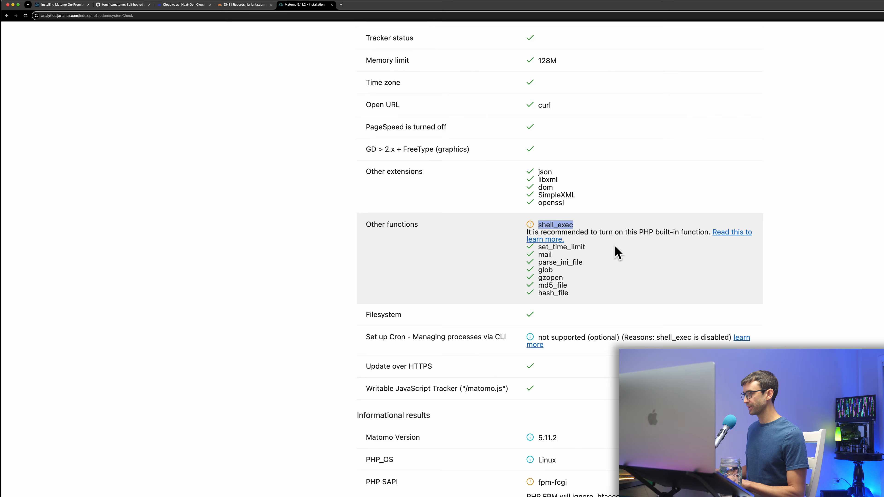
{"action": "scroll", "coordinate": [617, 251], "scroll_direction": "down", "scroll_amount": 3}
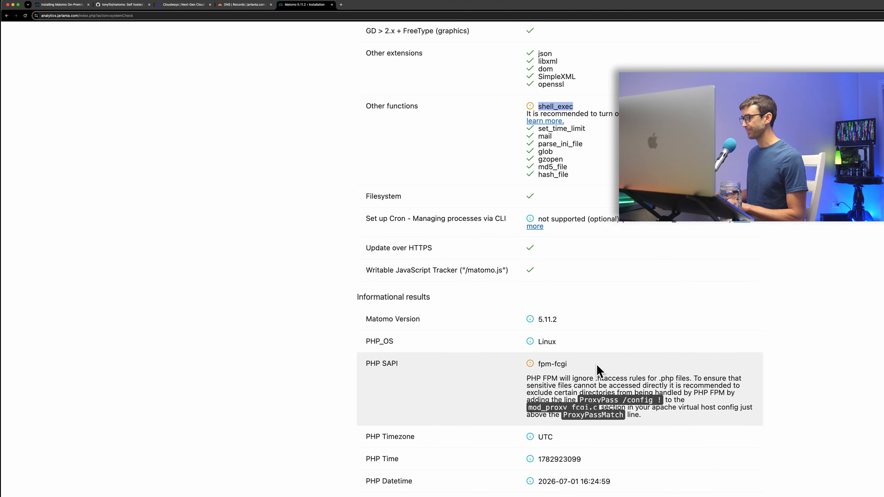
{"action": "scroll", "coordinate": [598, 369], "scroll_direction": "down", "scroll_amount": 1}
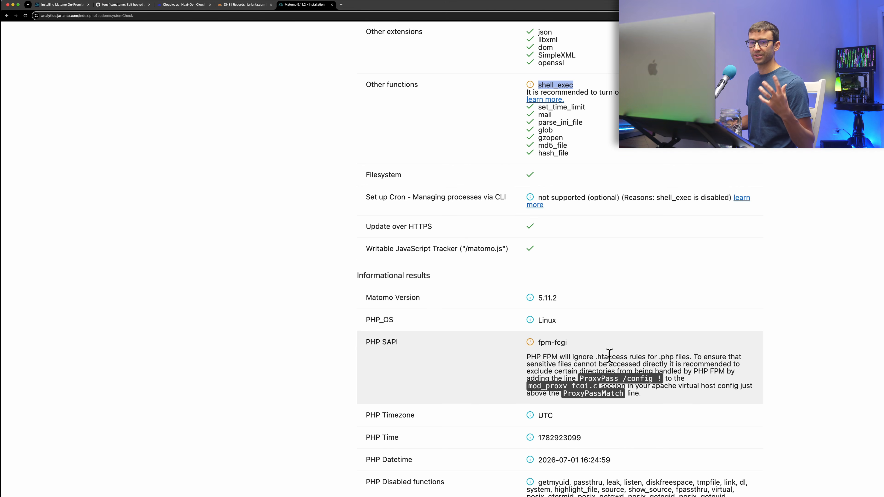
{"action": "scroll", "coordinate": [619, 351], "scroll_direction": "down", "scroll_amount": 5}
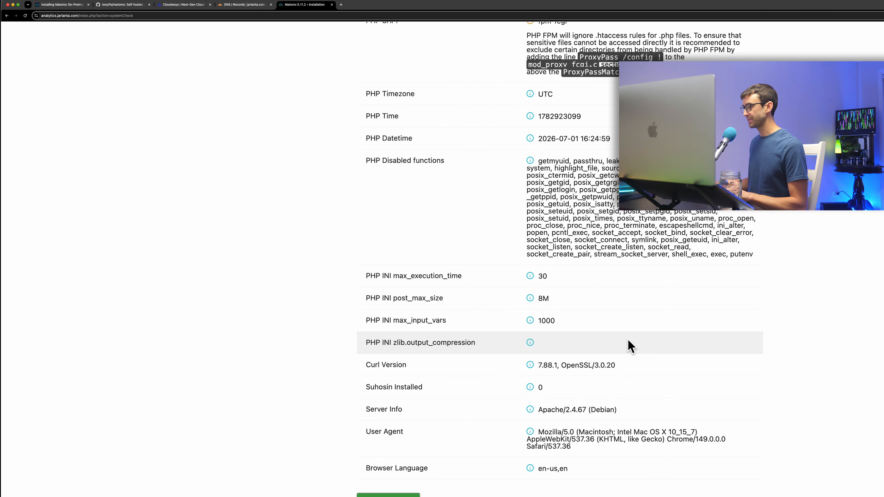
{"action": "scroll", "coordinate": [629, 353], "scroll_direction": "down", "scroll_amount": 4}
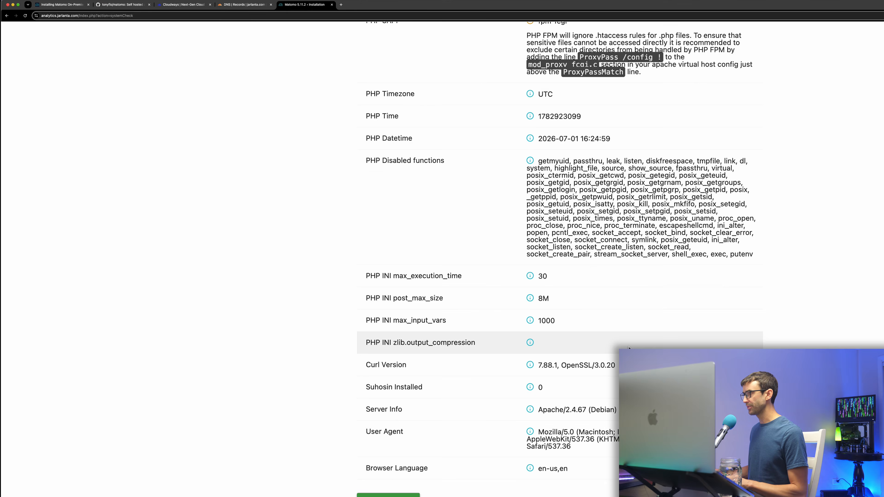
{"action": "scroll", "coordinate": [630, 348], "scroll_direction": "up", "scroll_amount": 20}
{"action": "scroll", "coordinate": [630, 348], "scroll_direction": "down", "scroll_amount": 15}
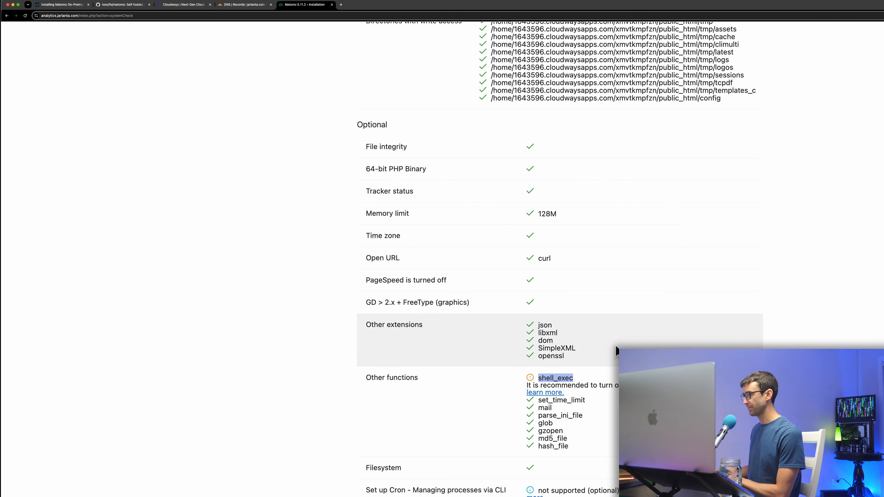
{"action": "scroll", "coordinate": [837, 213], "scroll_direction": "up", "scroll_amount": 11}
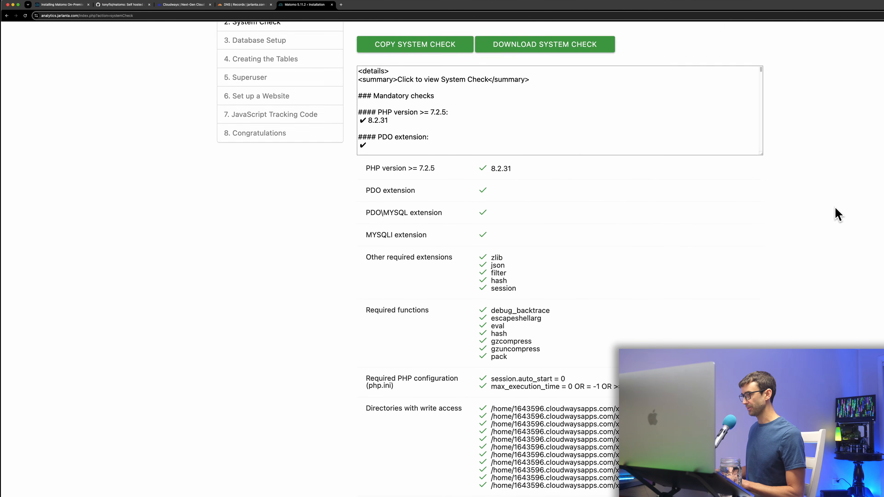
{"action": "scroll", "coordinate": [745, 253], "scroll_direction": "down", "scroll_amount": 5}
{"action": "scroll", "coordinate": [744, 254], "scroll_direction": "down", "scroll_amount": 8}
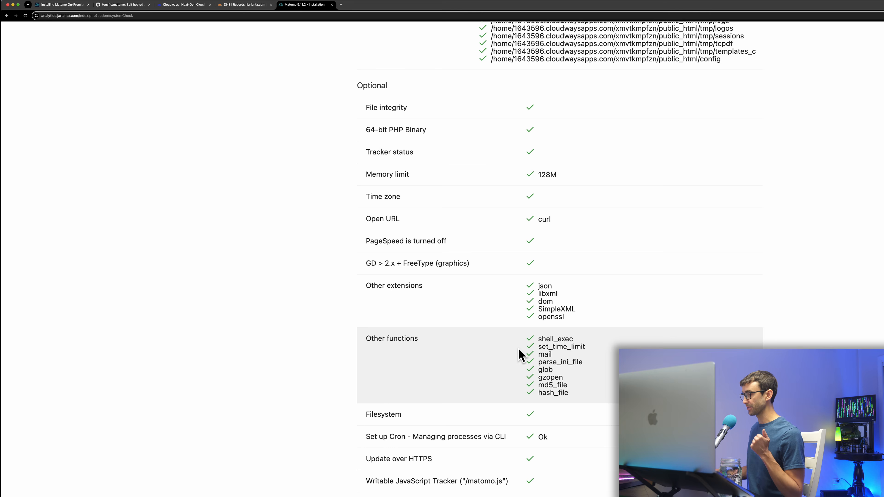
{"action": "scroll", "coordinate": [557, 369], "scroll_direction": "down", "scroll_amount": 3}
{"action": "left_click_drag", "start_coordinate": [596, 472], "coordinate": [509, 478]}
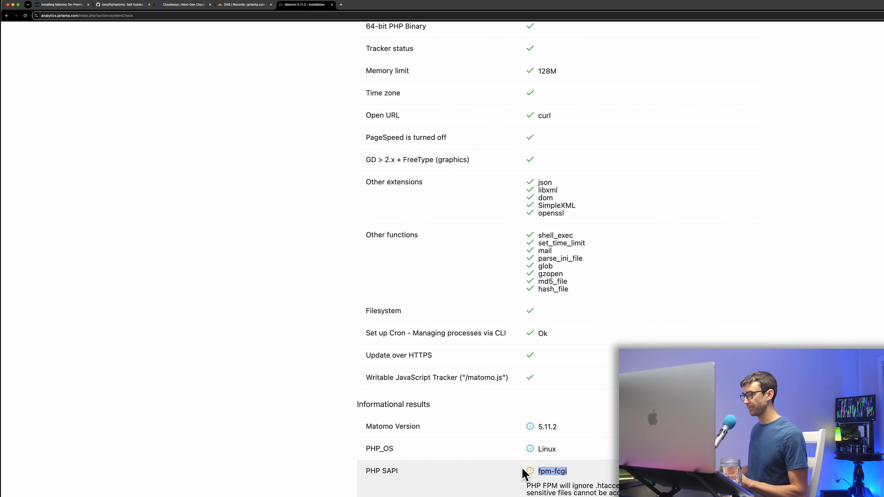
{"action": "scroll", "coordinate": [601, 440], "scroll_direction": "down", "scroll_amount": 5}
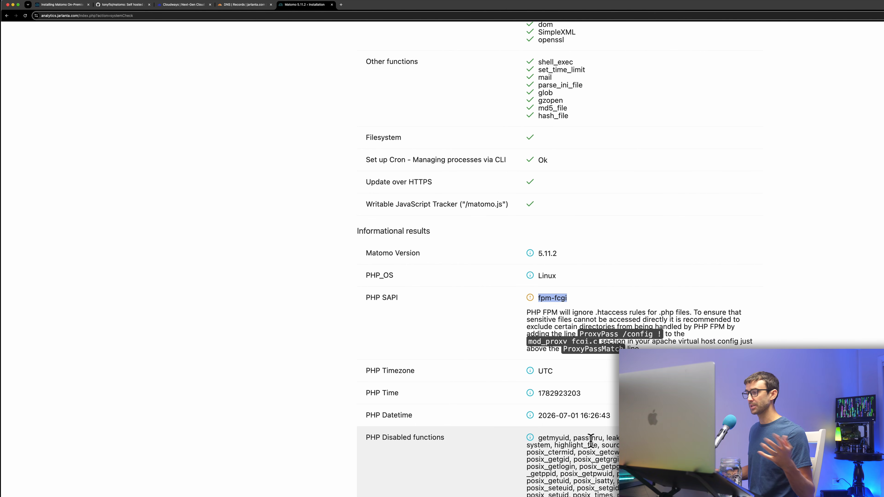
{"action": "scroll", "coordinate": [594, 445], "scroll_direction": "down", "scroll_amount": 8}
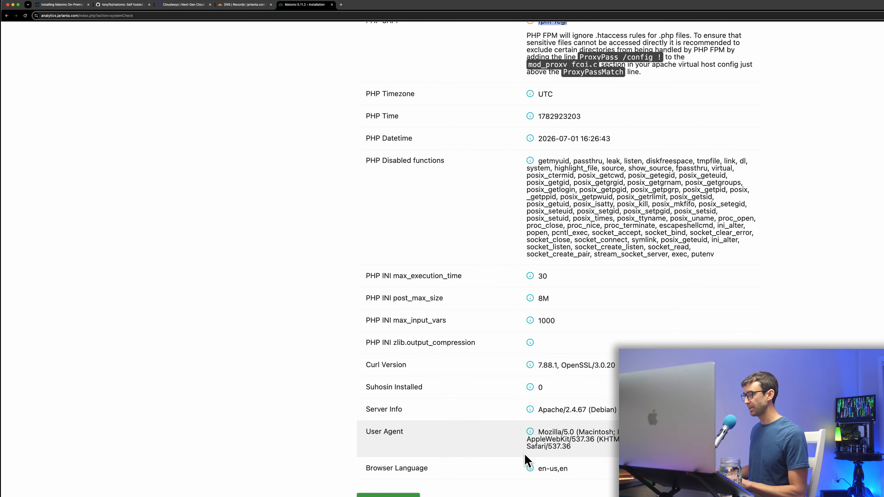
{"action": "left_click", "coordinate": [389, 496]}
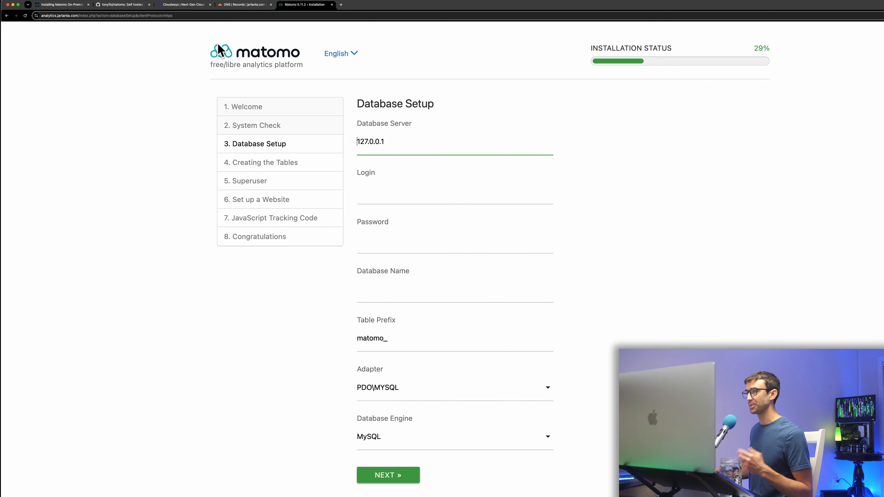
Copy the database name and username from Cloudways Access Details into Matomo's Database Setup form.
{"action": "left_click", "coordinate": [175, 4]}
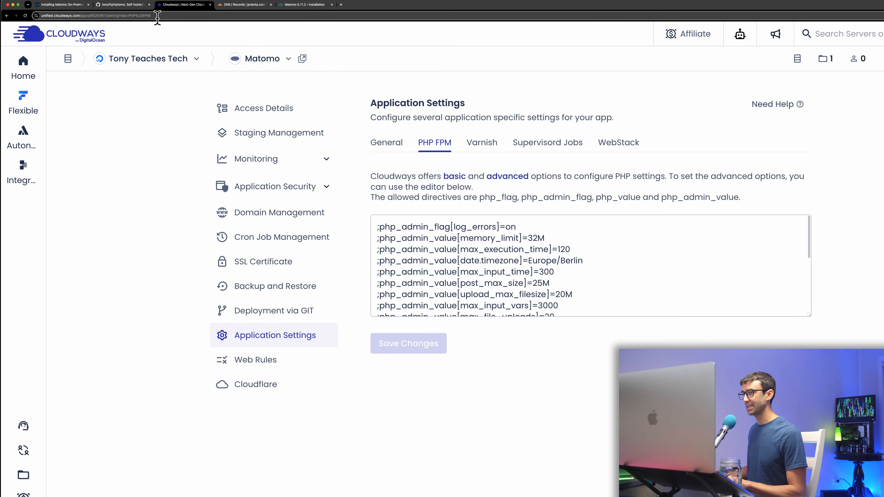
{"action": "left_click", "coordinate": [283, 110]}
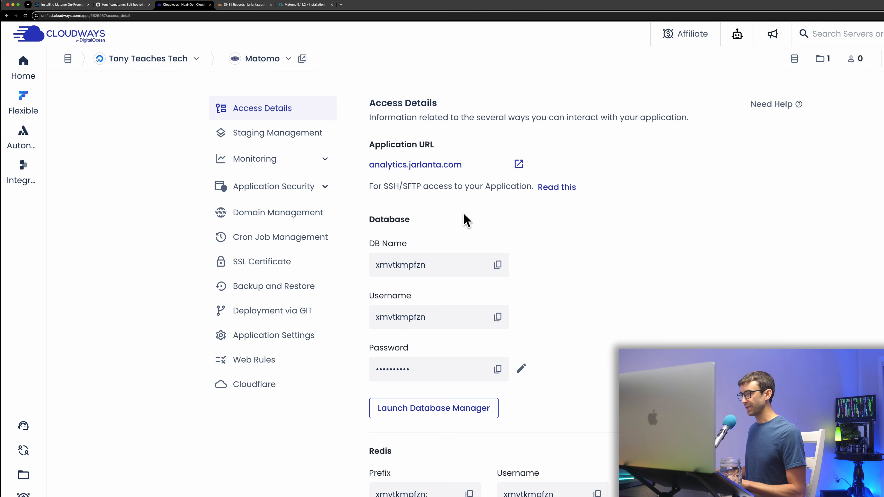
{"action": "left_click", "coordinate": [501, 269]}
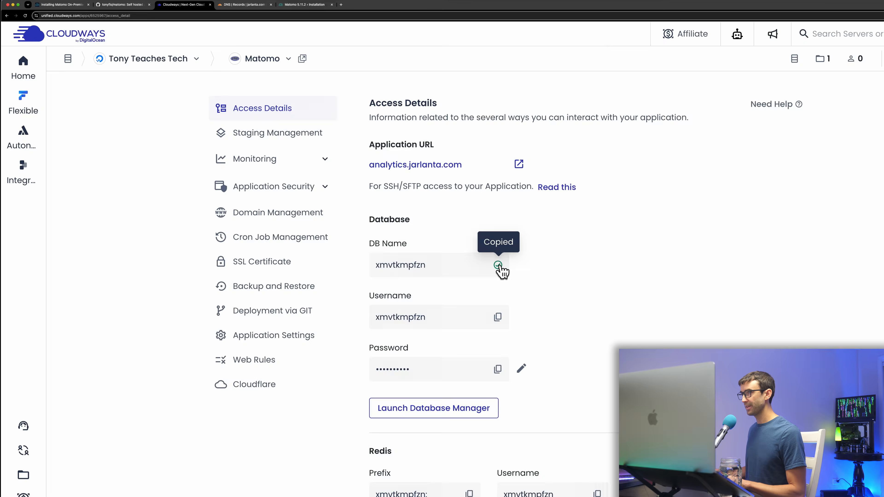
{"action": "key", "text": "super+5"}
{"action": "key", "text": "super+v"}
{"action": "key", "text": "super+3"}
{"action": "left_click", "coordinate": [497, 316]}
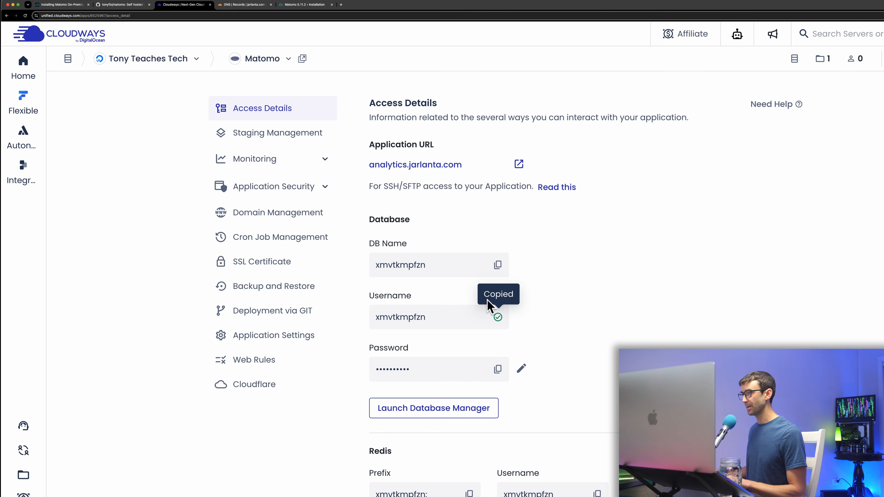
{"action": "key", "text": "super+5"}
{"action": "left_click", "coordinate": [395, 183]}
{"action": "key", "text": "super+v"}
Copy the database password into the form and submit to create the Matomo tables.
{"action": "left_click", "coordinate": [188, 5]}
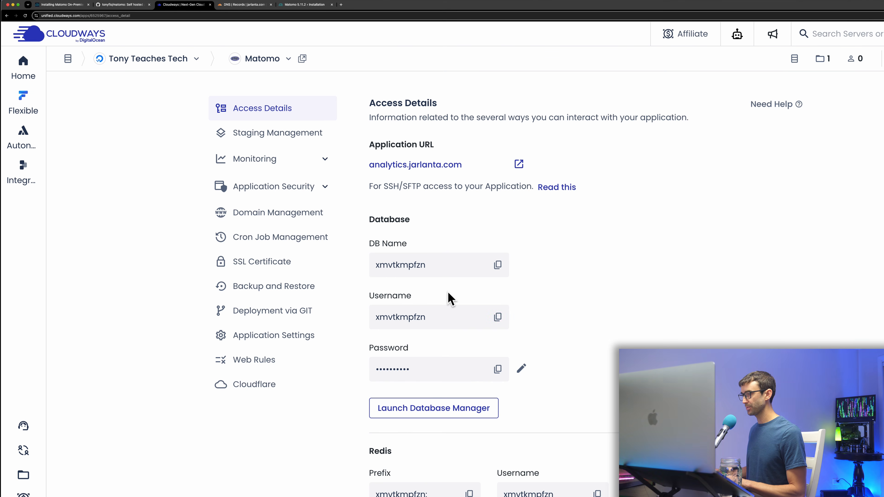
{"action": "left_click", "coordinate": [499, 369]}
{"action": "key", "text": "super+5"}
{"action": "key", "text": "Tab"}
{"action": "key", "text": "super+v"}
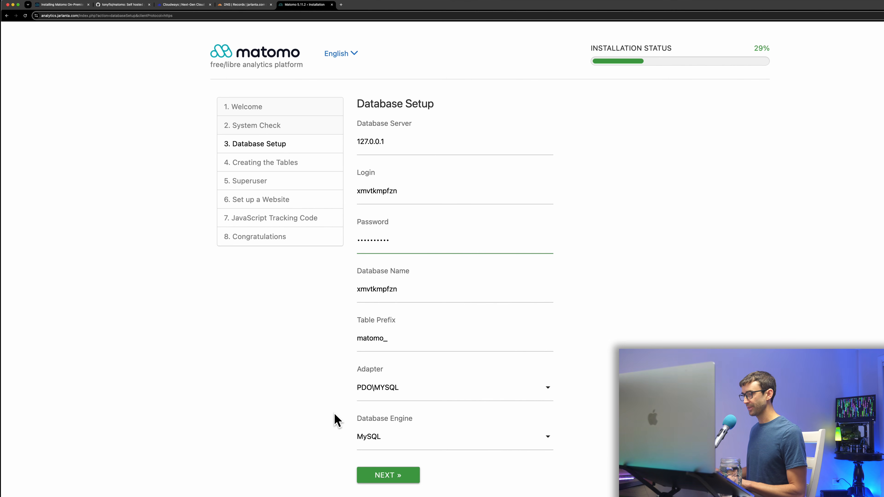
{"action": "left_click", "coordinate": [386, 476]}
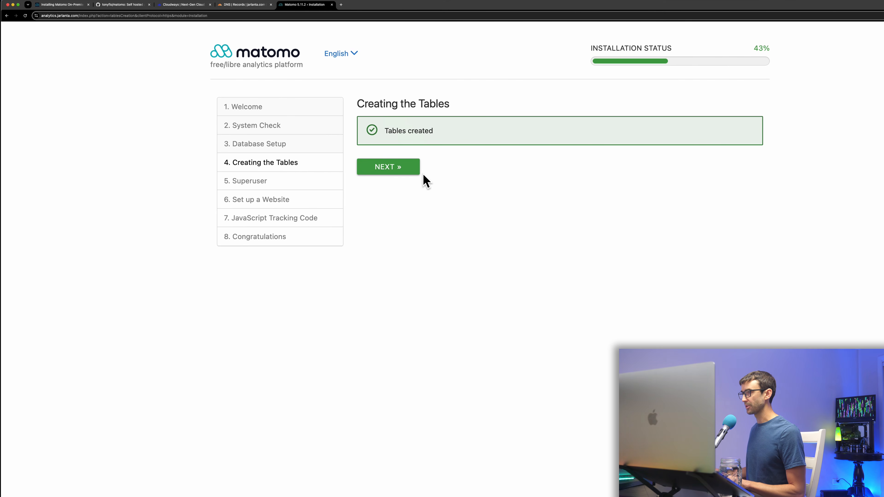
Enter the superuser login, password twice and the account's e-mail address, then submit.
{"action": "left_click", "coordinate": [411, 175]}
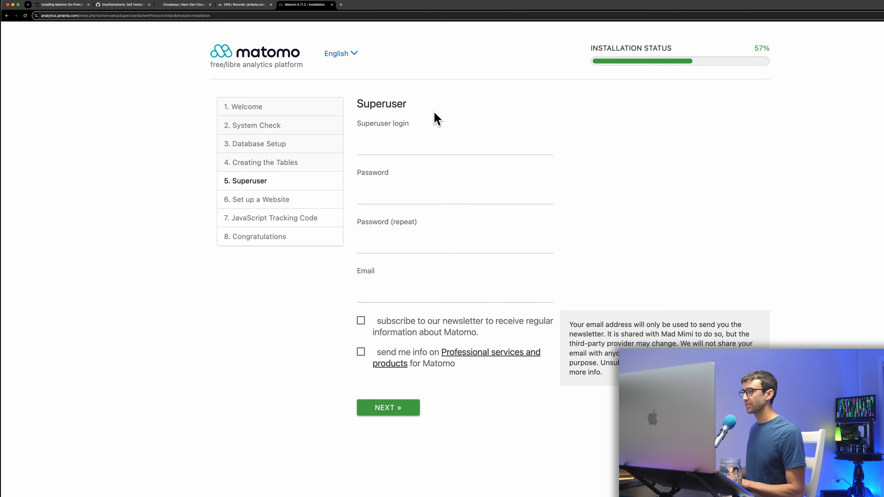
{"action": "left_click", "coordinate": [403, 142]}
{"action": "key", "text": "super+v"}
{"action": "double_click", "coordinate": [377, 142]}
{"action": "left_click", "coordinate": [405, 202]}
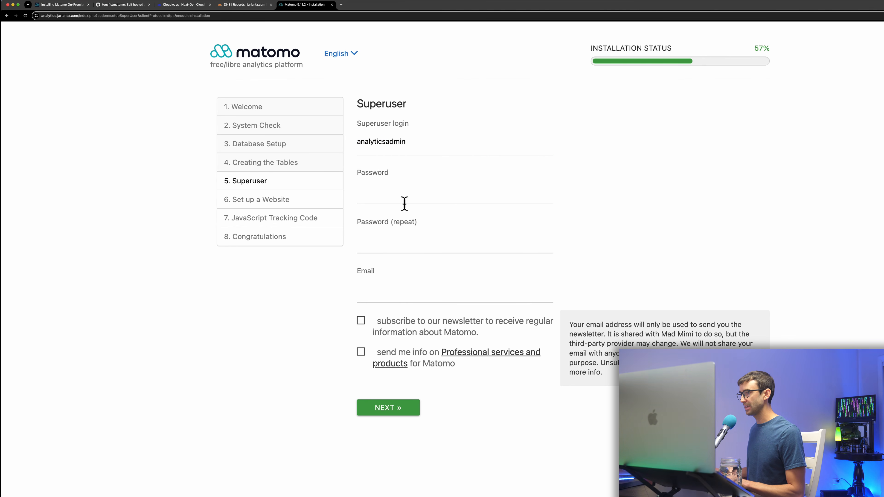
{"action": "key", "text": "super+v"}
{"action": "left_click", "coordinate": [410, 241]}
{"action": "key", "text": "super+v"}
{"action": "left_click", "coordinate": [412, 297]}
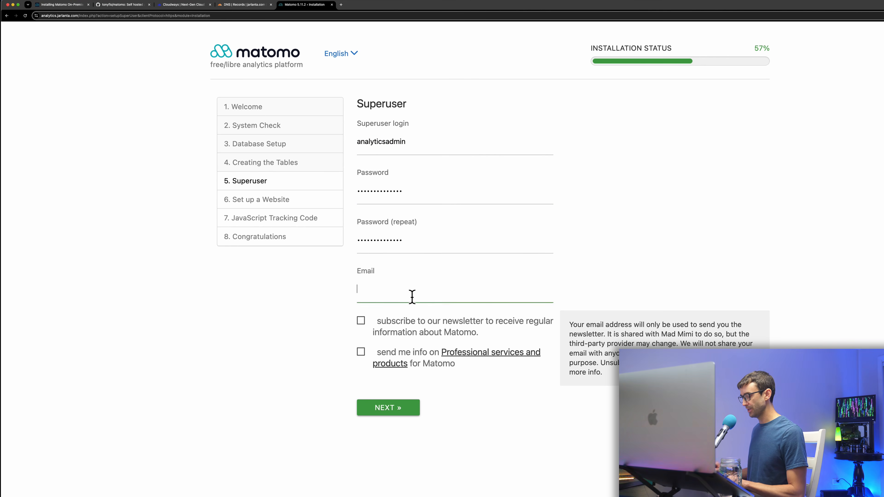
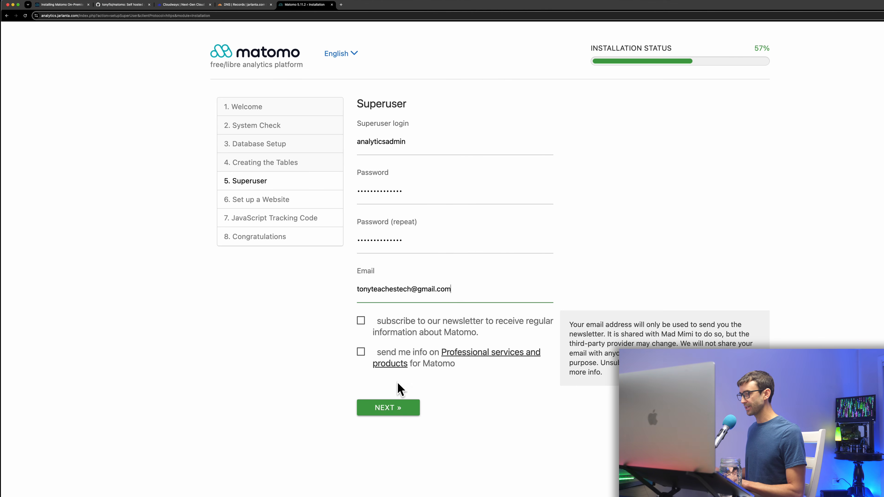
{"action": "left_click", "coordinate": [402, 408]}
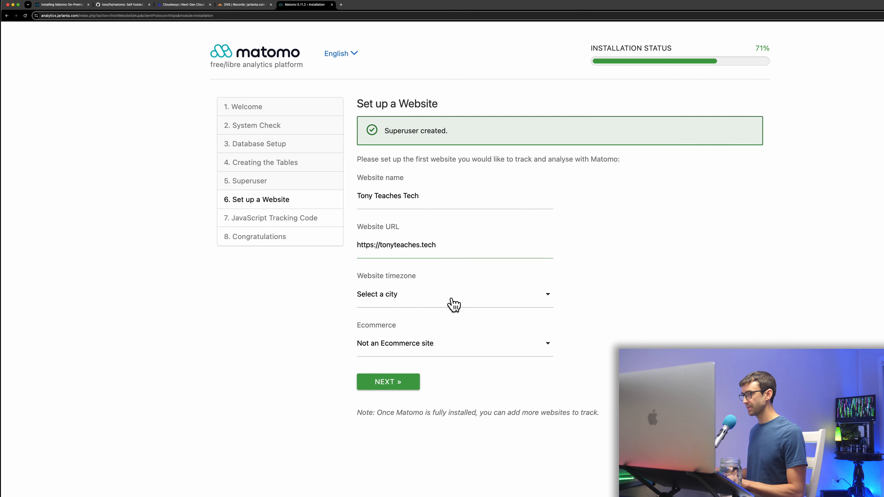
Register the Tony Teaches Tech website with the United States - Denver timezone, not ecommerce.
{"action": "left_click", "coordinate": [451, 303]}
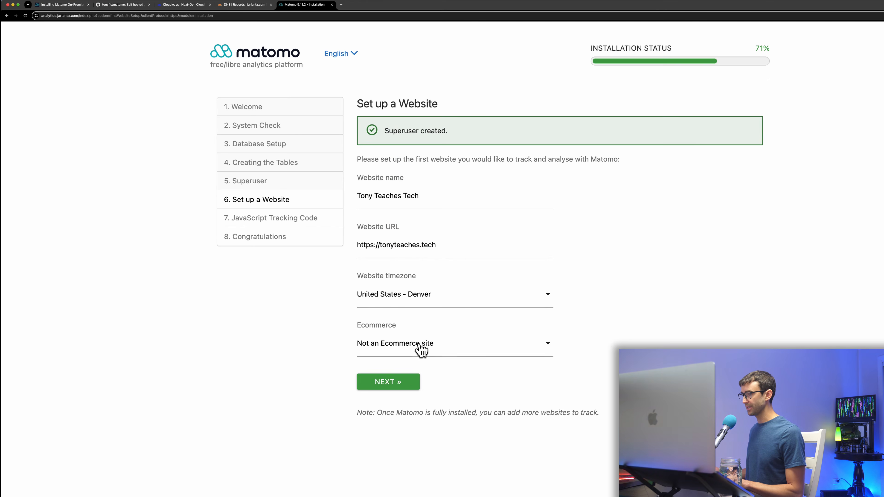
{"action": "left_click", "coordinate": [421, 348]}
{"action": "left_click", "coordinate": [417, 366]}
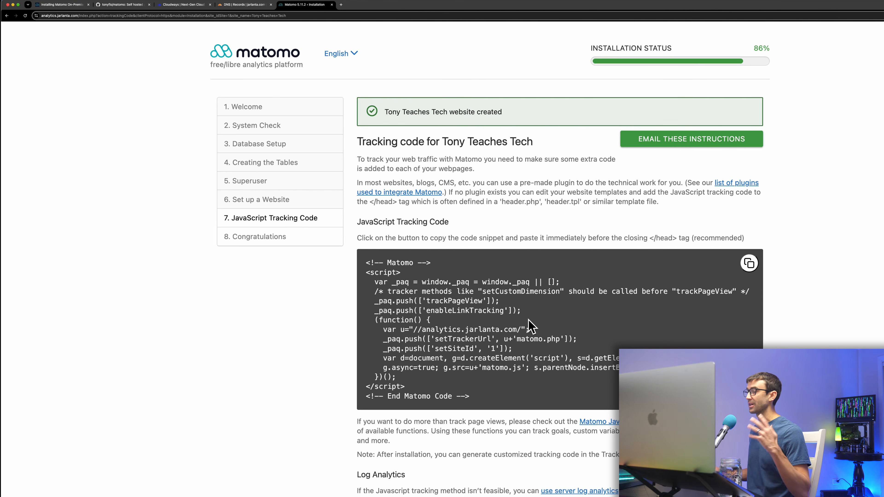
Copy the site's JavaScript tracking code and open a new browser tab.
{"action": "left_click", "coordinate": [745, 270]}
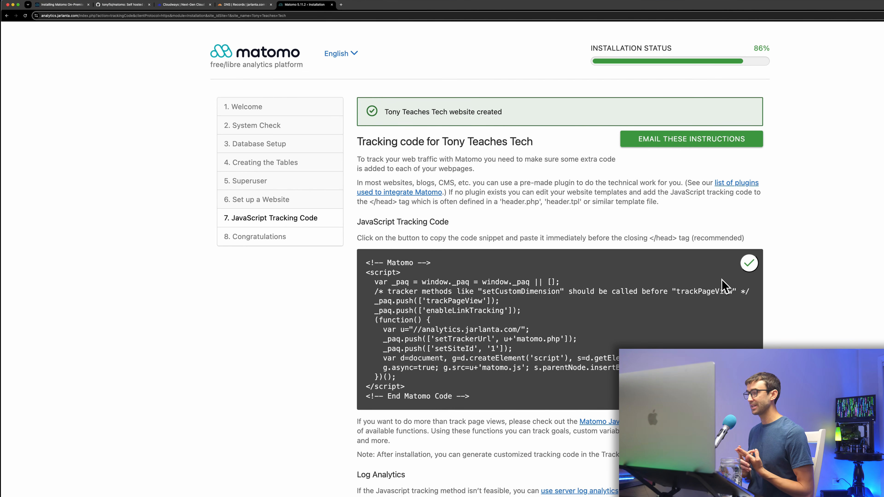
{"action": "scroll", "coordinate": [719, 256], "scroll_direction": "down", "scroll_amount": 10}
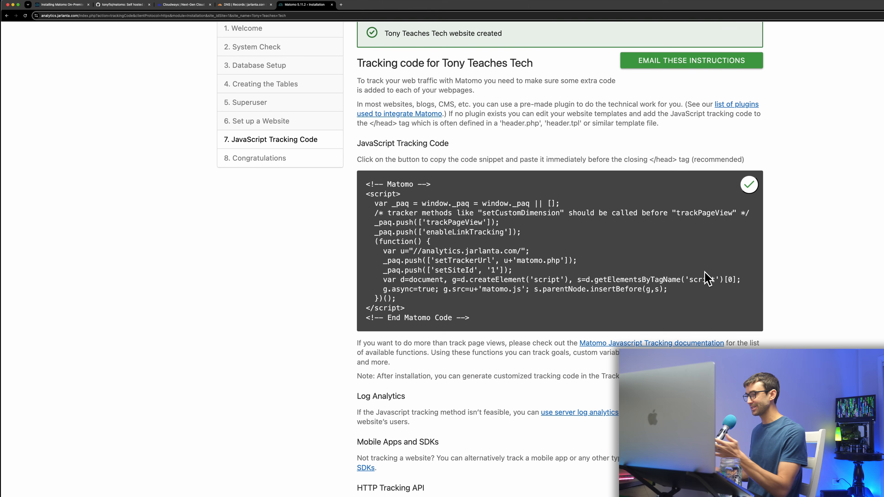
{"action": "scroll", "coordinate": [636, 340], "scroll_direction": "down", "scroll_amount": 7}
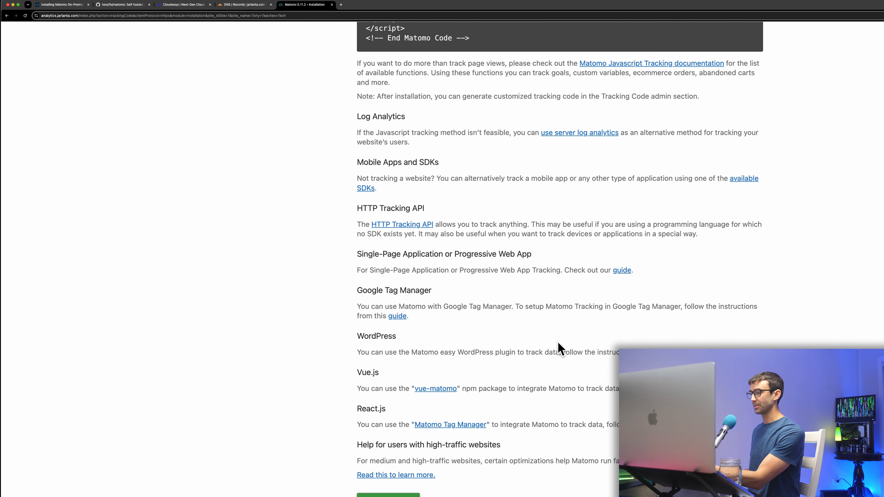
{"action": "scroll", "coordinate": [557, 343], "scroll_direction": "up", "scroll_amount": 13}
{"action": "scroll", "coordinate": [558, 343], "scroll_direction": "down", "scroll_amount": 13}
{"action": "scroll", "coordinate": [560, 343], "scroll_direction": "up", "scroll_amount": 12}
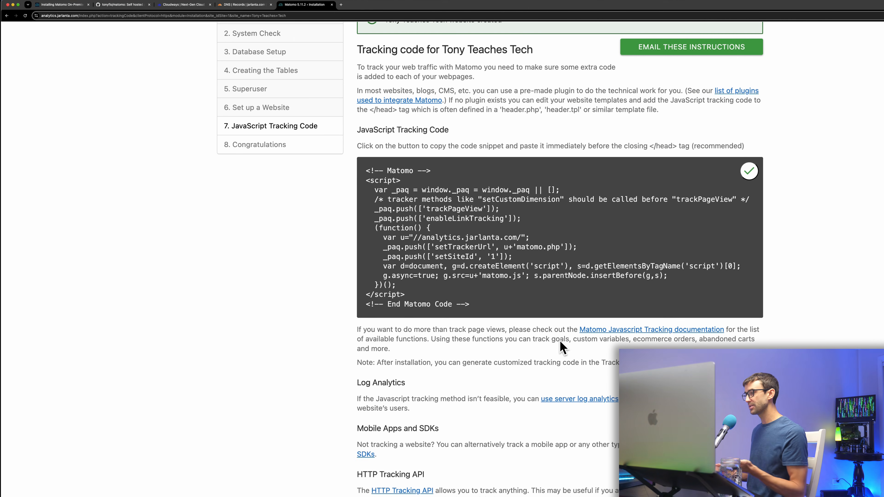
{"action": "scroll", "coordinate": [561, 349], "scroll_direction": "up", "scroll_amount": 1}
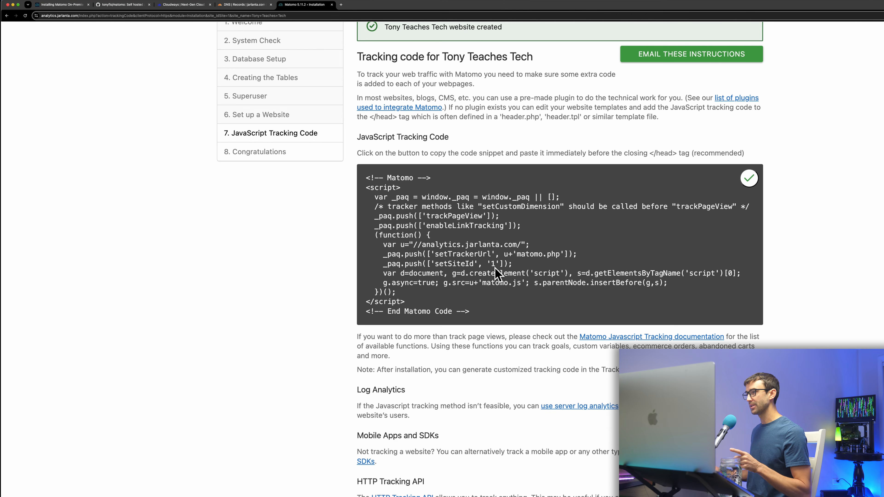
{"action": "left_click", "coordinate": [339, 5]}
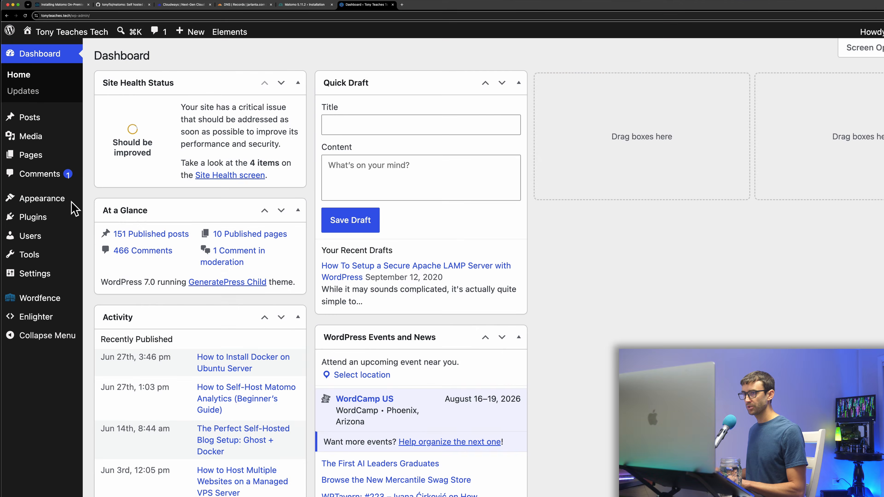
Create a new WordPress hook element and paste the Matomo tracking script into it.
{"action": "mouse_move", "coordinate": [51, 208]}
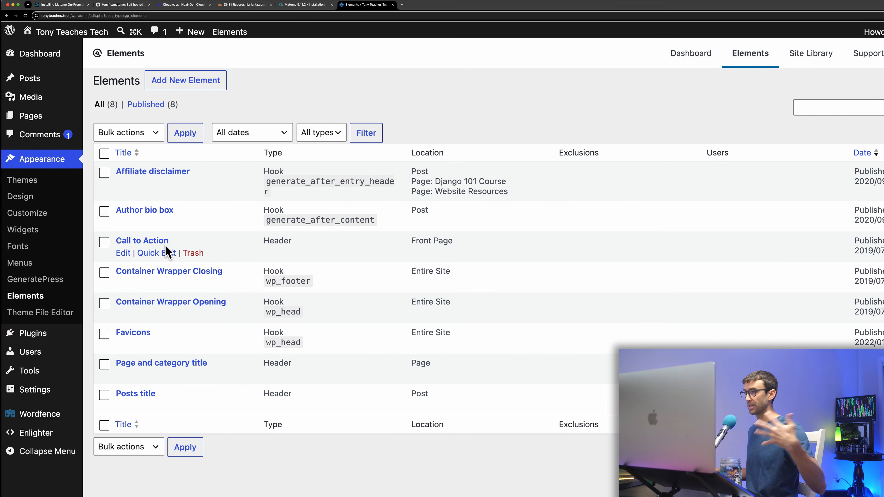
{"action": "left_click", "coordinate": [180, 82]}
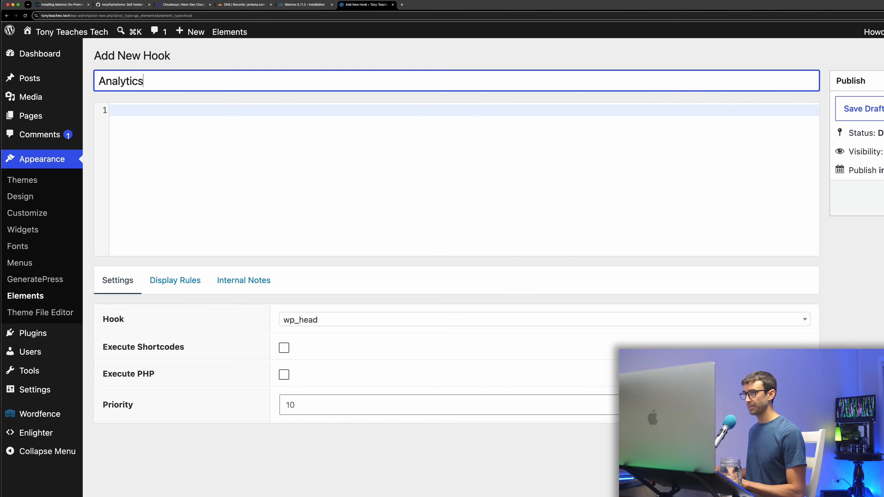
{"action": "left_click", "coordinate": [460, 144]}
{"action": "key", "text": "super+v"}
{"action": "scroll", "coordinate": [376, 158], "scroll_direction": "up", "scroll_amount": 3}
Apply the Analytics hook to the Entire Site, publish it, and return to the installer.
{"action": "left_click", "coordinate": [179, 287]}
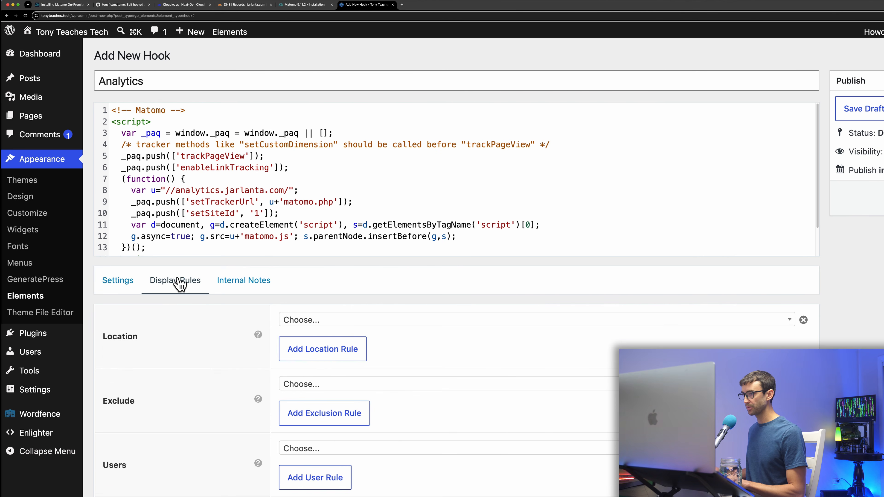
{"action": "left_click", "coordinate": [355, 335]}
{"action": "left_click", "coordinate": [325, 391]}
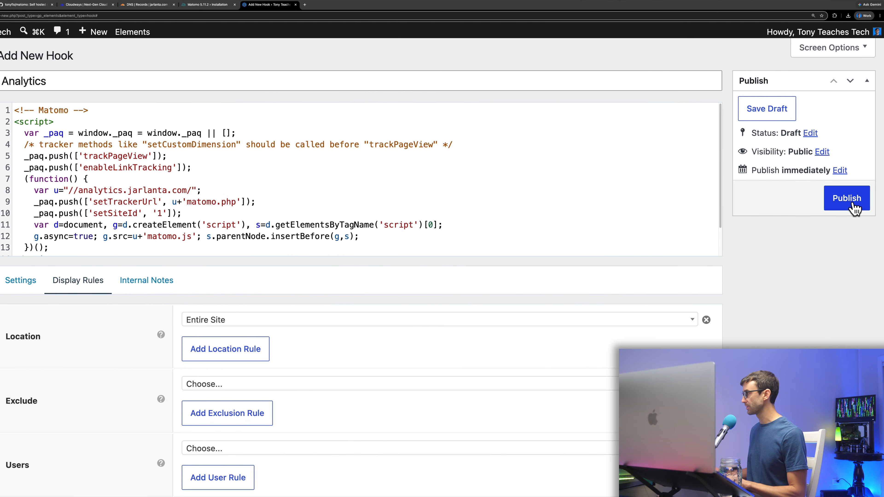
{"action": "left_click", "coordinate": [854, 207]}
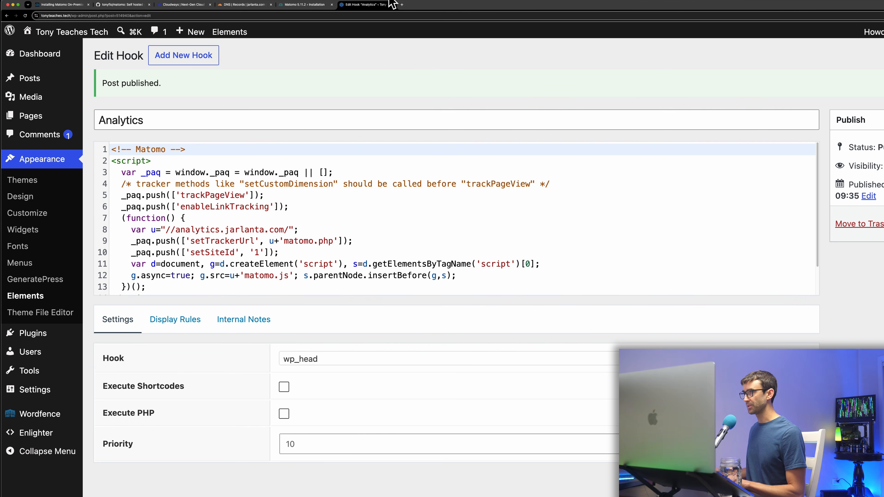
{"action": "left_click", "coordinate": [393, 5]}
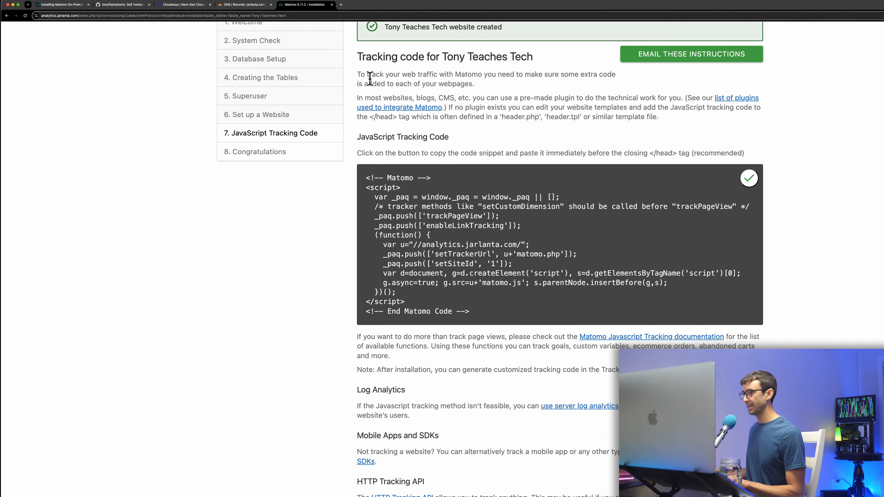
Move past the tracking code page to Congratulations and log in to the new Matomo.
{"action": "scroll", "coordinate": [727, 257], "scroll_direction": "down", "scroll_amount": 8}
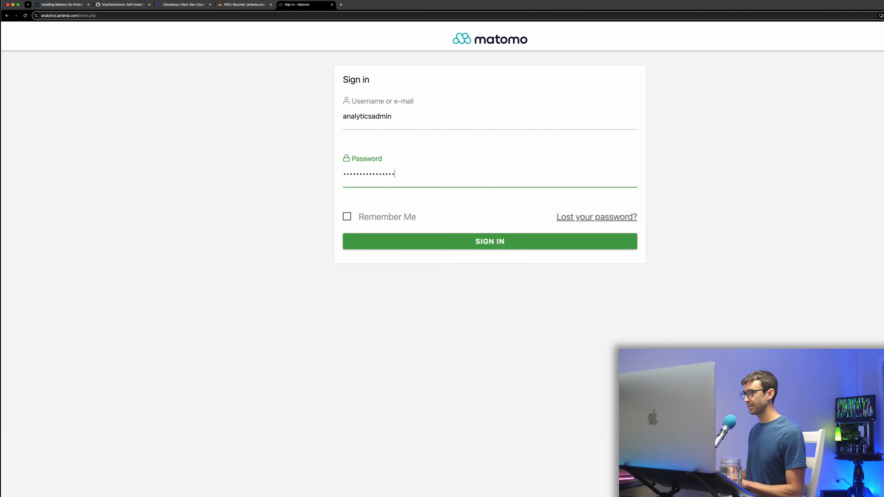
{"action": "key", "text": "Return"}
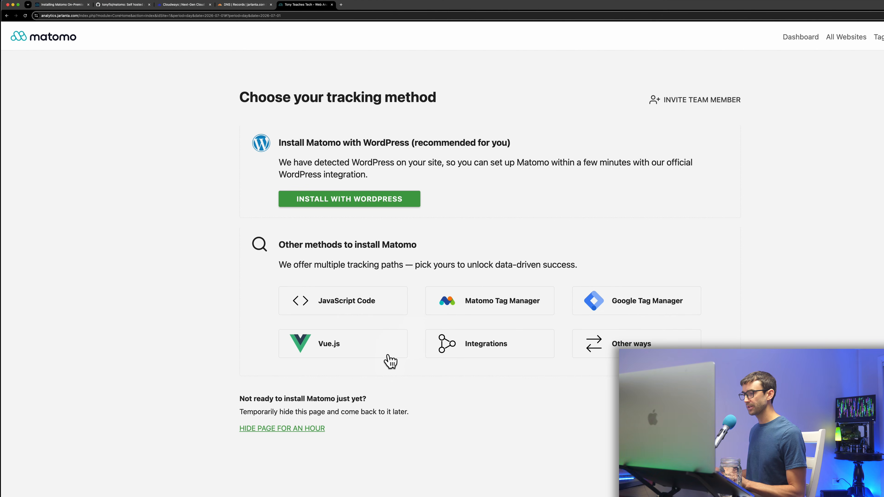
Hide the tracking-method page for an hour and open the Visitors Real-time report.
{"action": "left_click", "coordinate": [274, 429]}
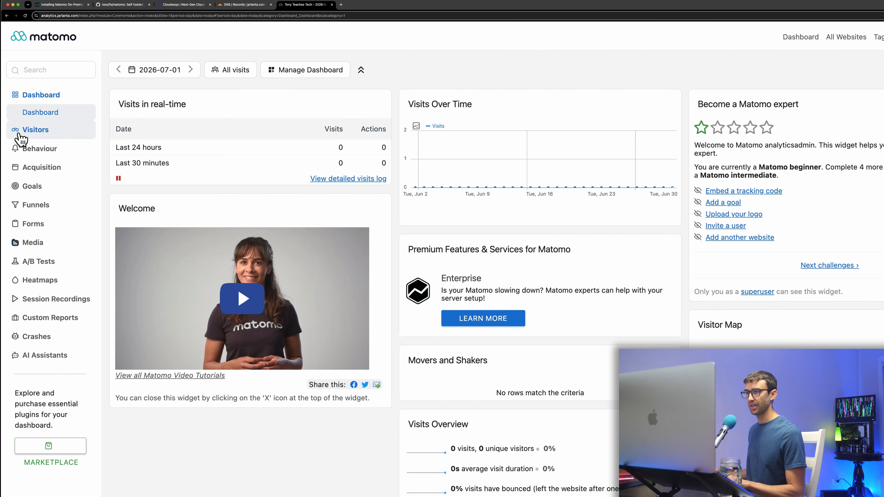
{"action": "left_click", "coordinate": [49, 130]}
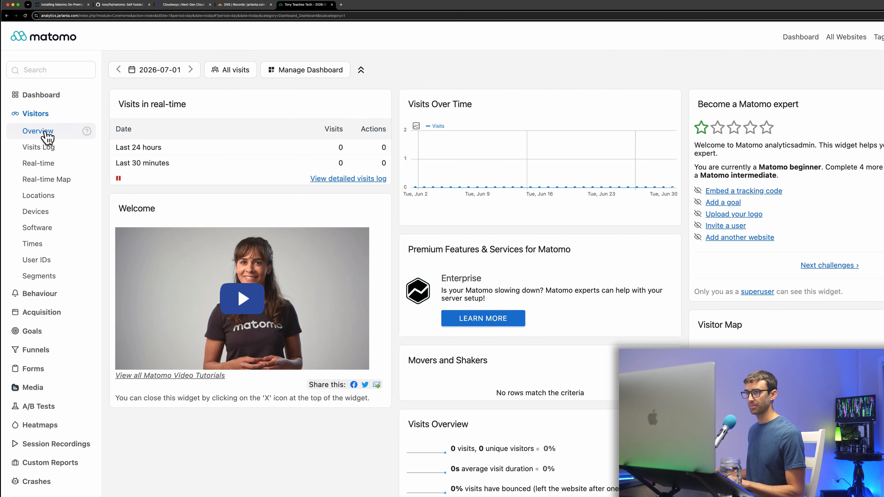
{"action": "left_click", "coordinate": [49, 168]}
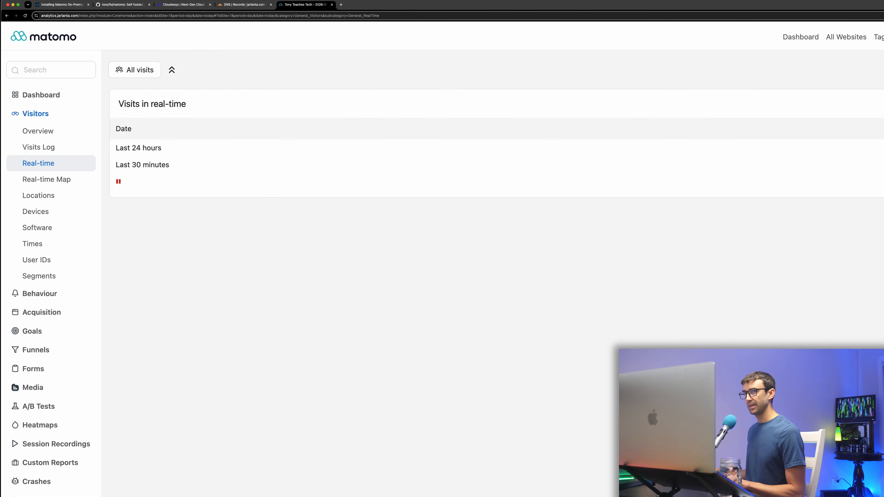
Visit tonyteaches.tech in a new window and confirm the visit in the Real-time Map and list.
{"action": "key", "text": "super+n"}
{"action": "type", "text": "tonyteaches.tech"}
{"action": "key", "text": "Return"}
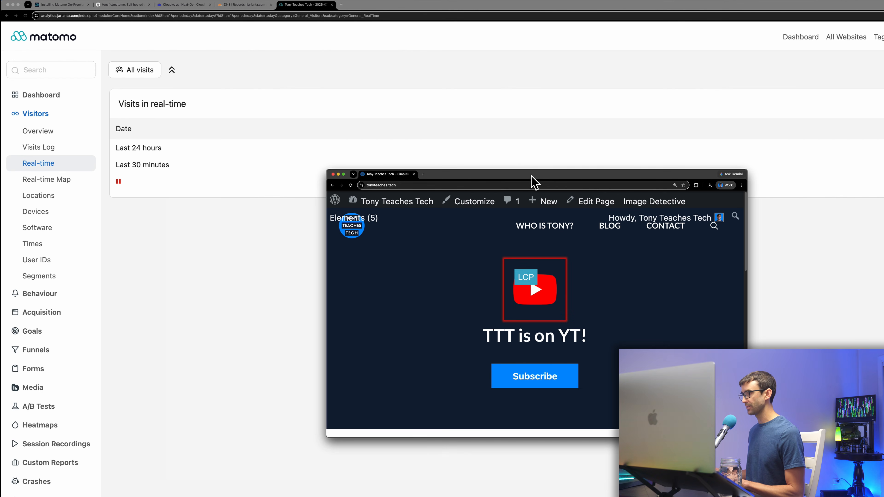
{"action": "left_click_drag", "start_coordinate": [537, 182], "coordinate": [0, 150]}
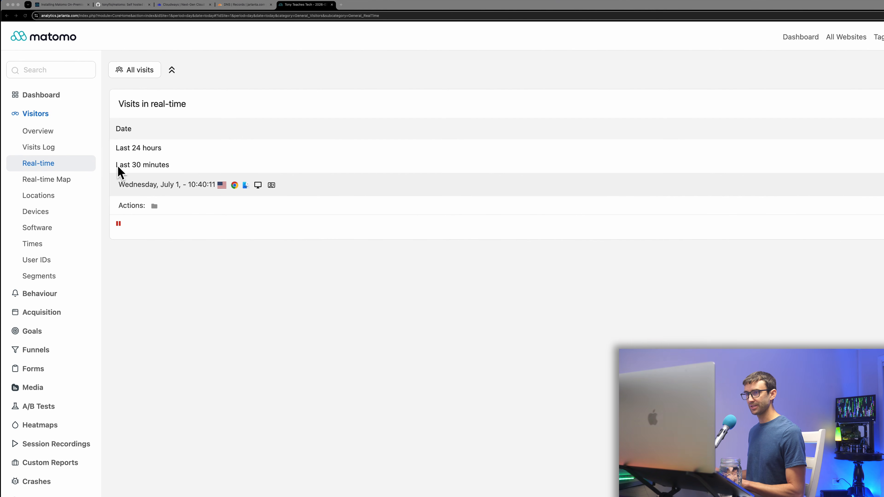
{"action": "left_click", "coordinate": [55, 181]}
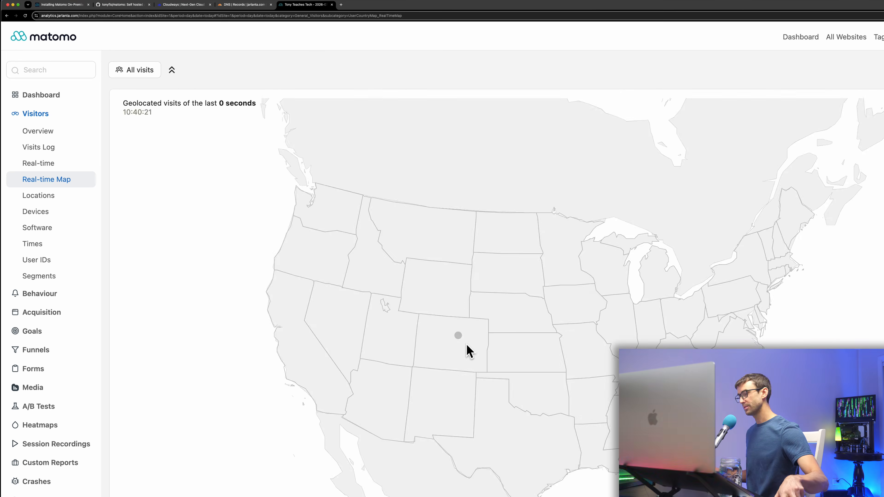
{"action": "mouse_move", "coordinate": [458, 339]}
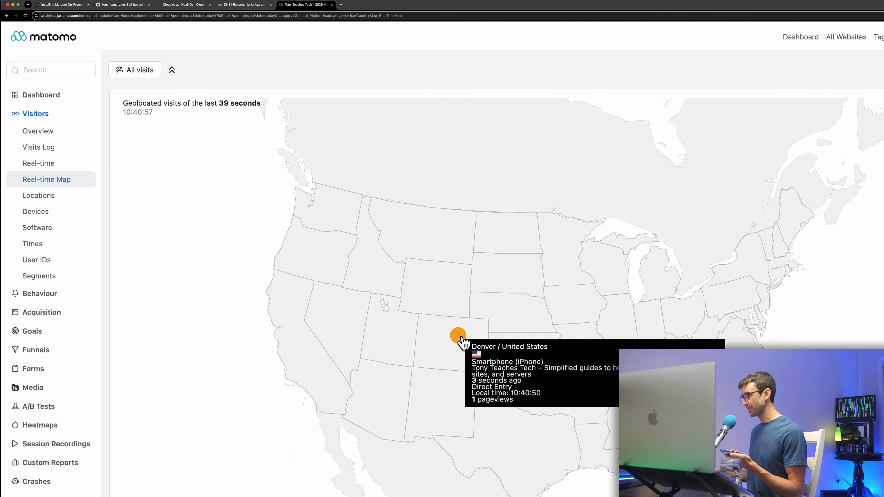
{"action": "left_click", "coordinate": [41, 168]}
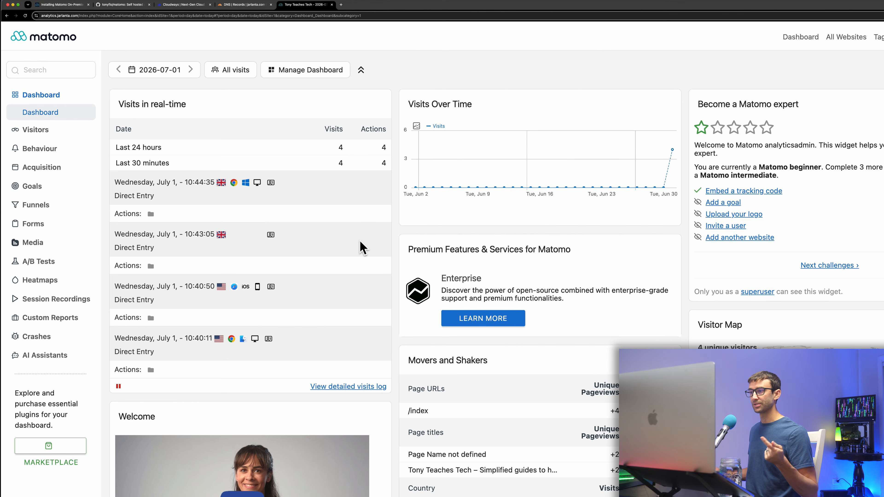
{"action": "left_click", "coordinate": [183, 5]}
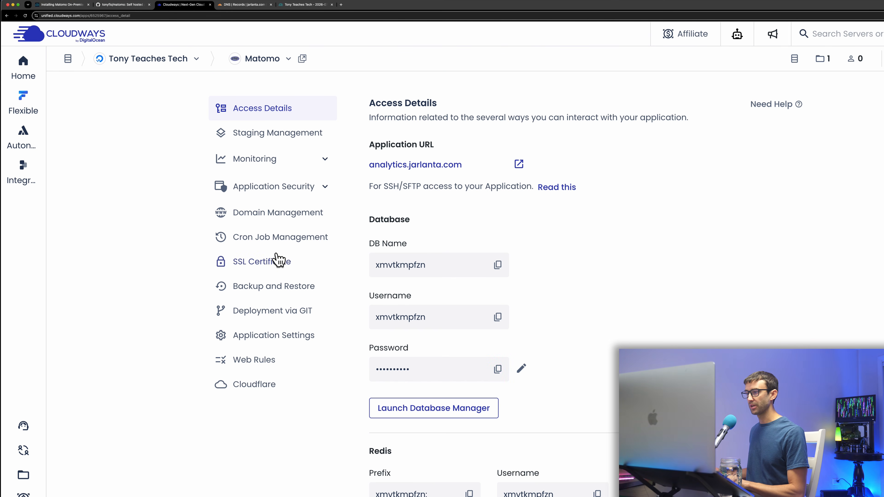
Paste the hourly Matomo core:archive cron line into the application's Advanced cron editor.
{"action": "left_click", "coordinate": [290, 245]}
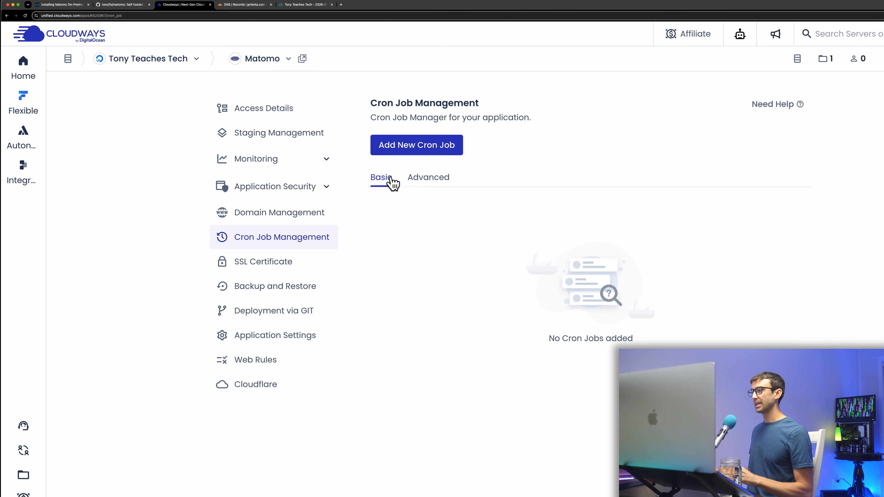
{"action": "left_click", "coordinate": [423, 184]}
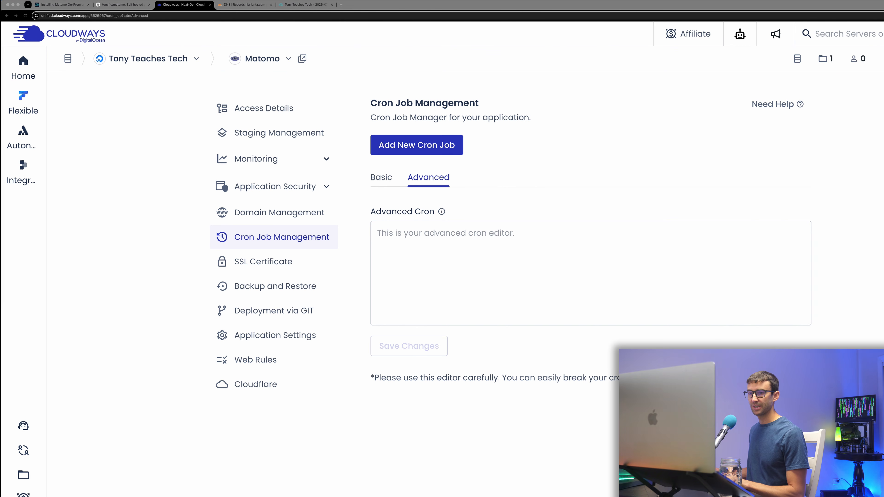
{"action": "left_click", "coordinate": [451, 234]}
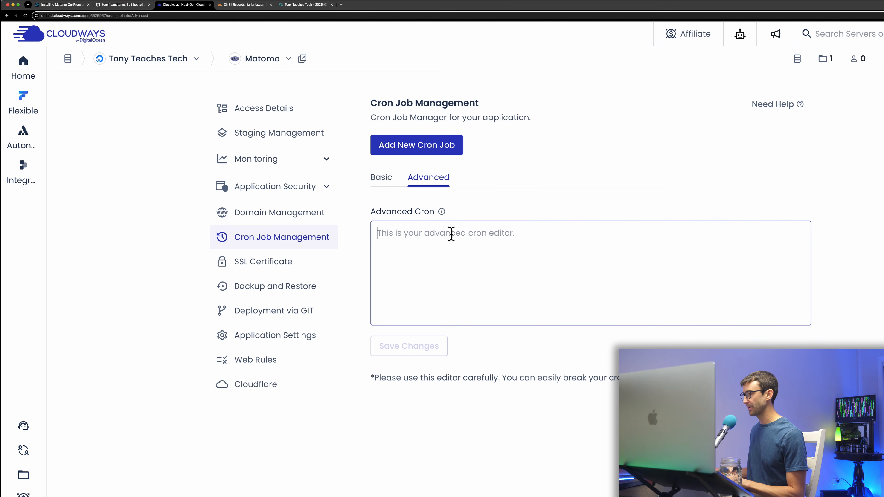
{"action": "type", "text": "5 * * * * php /home/master/applications/YOUR_APP_FOLDER/public_html/console core:archive"}
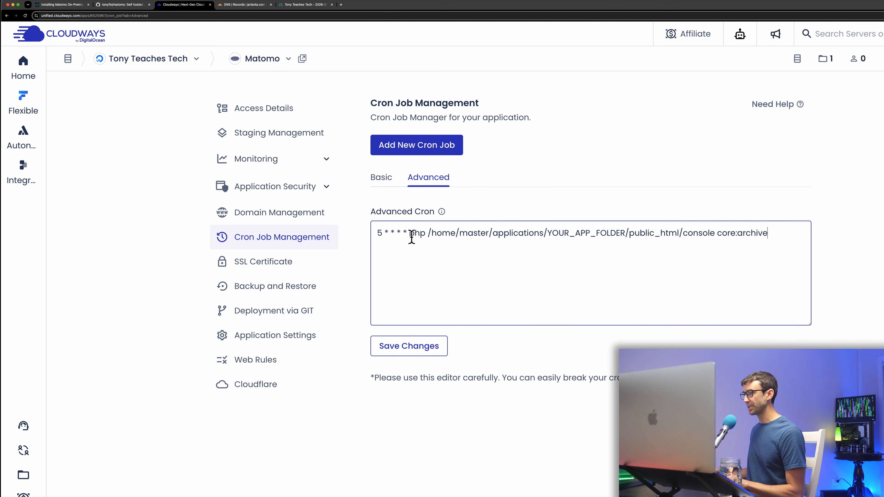
Go through the cron line's parts: schedule, minute 5, app path, YOUR_APP_FOLDER placeholder and core:archive.
{"action": "double_click", "coordinate": [413, 234]}
{"action": "left_click", "coordinate": [421, 235]}
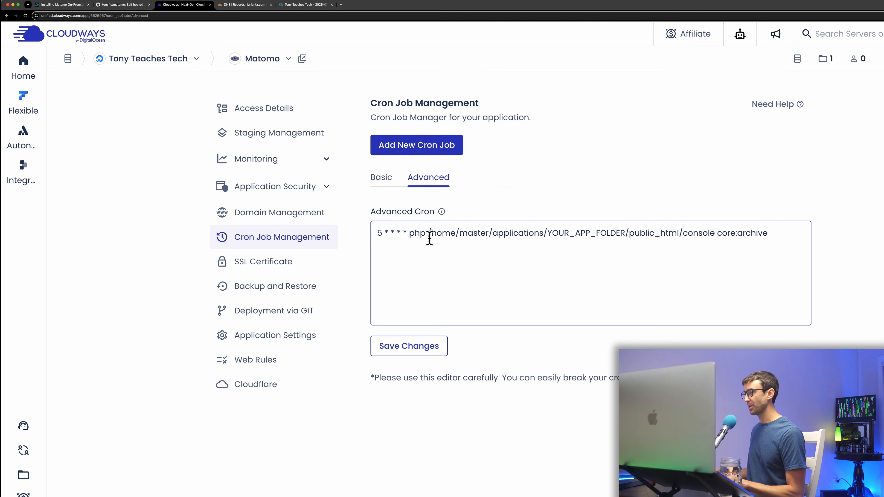
{"action": "left_click_drag", "start_coordinate": [428, 235], "coordinate": [657, 233]}
{"action": "left_click", "coordinate": [607, 232]}
{"action": "double_click", "coordinate": [607, 232]}
{"action": "double_click", "coordinate": [665, 233]}
{"action": "double_click", "coordinate": [696, 234]}
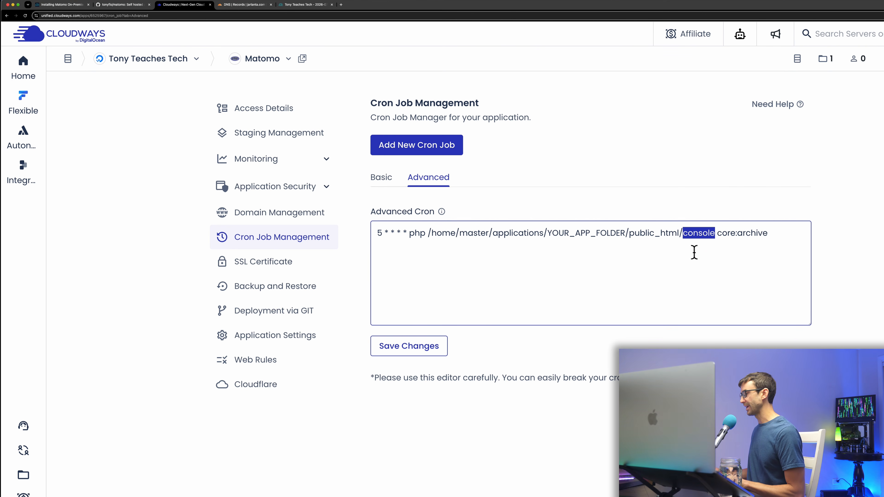
{"action": "left_click", "coordinate": [693, 239]}
{"action": "left_click_drag", "start_coordinate": [716, 233], "coordinate": [780, 233]}
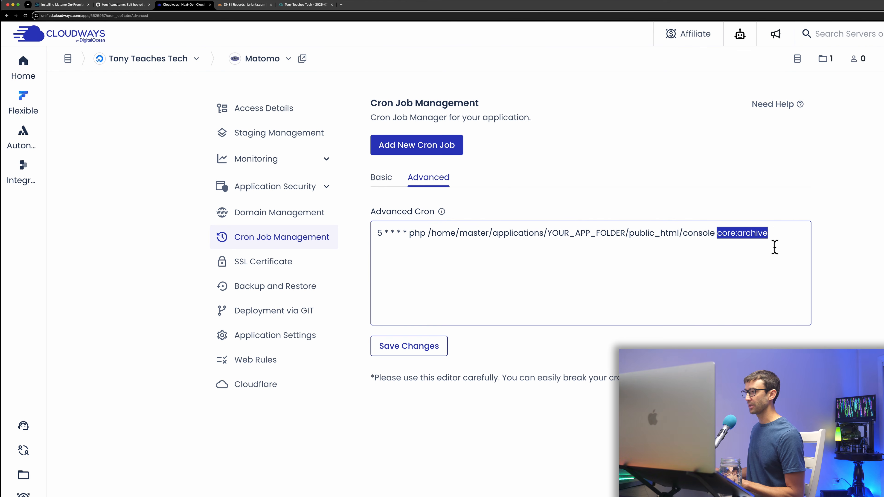
{"action": "left_click_drag", "start_coordinate": [408, 232], "coordinate": [348, 233]}
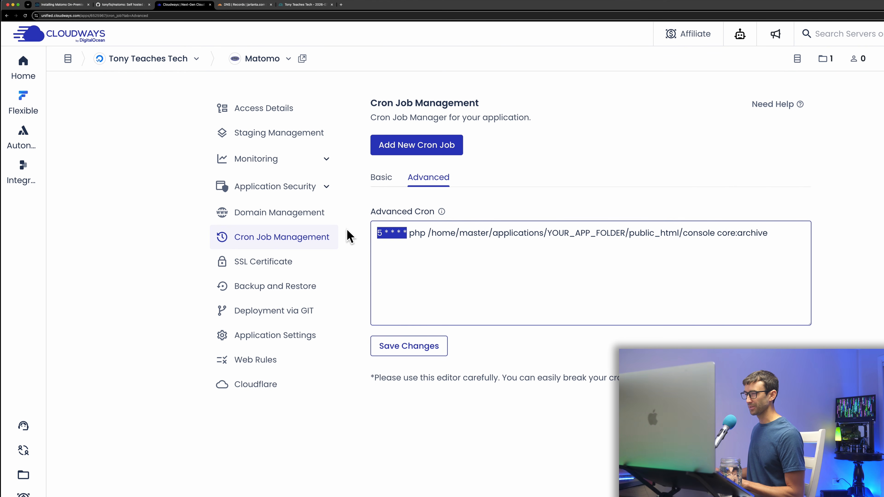
{"action": "left_click", "coordinate": [388, 234]}
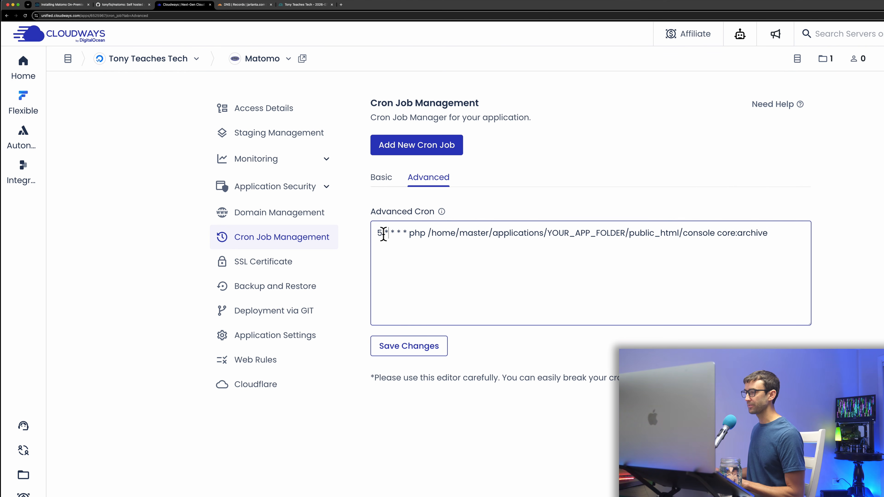
{"action": "double_click", "coordinate": [379, 233]}
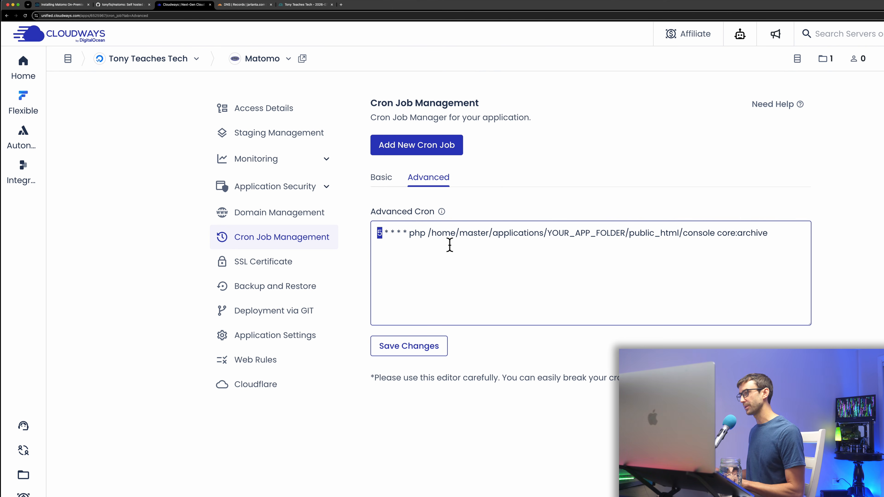
{"action": "double_click", "coordinate": [563, 232]}
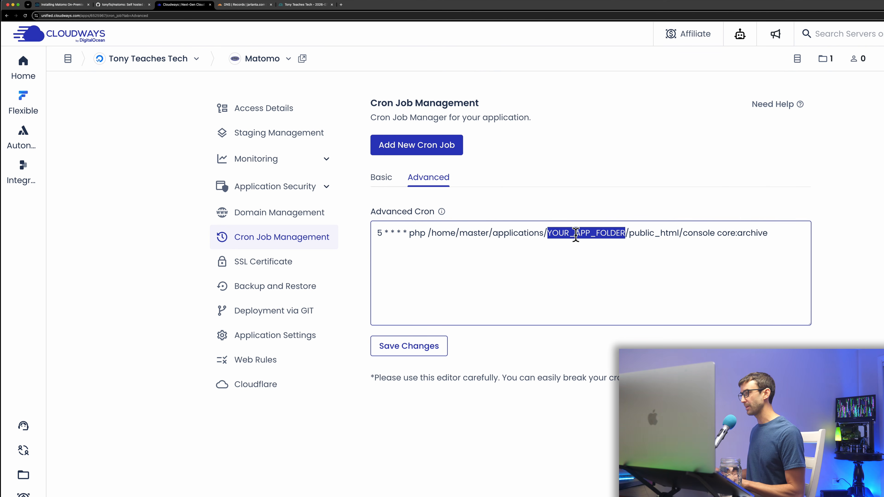
{"action": "left_click", "coordinate": [271, 110]}
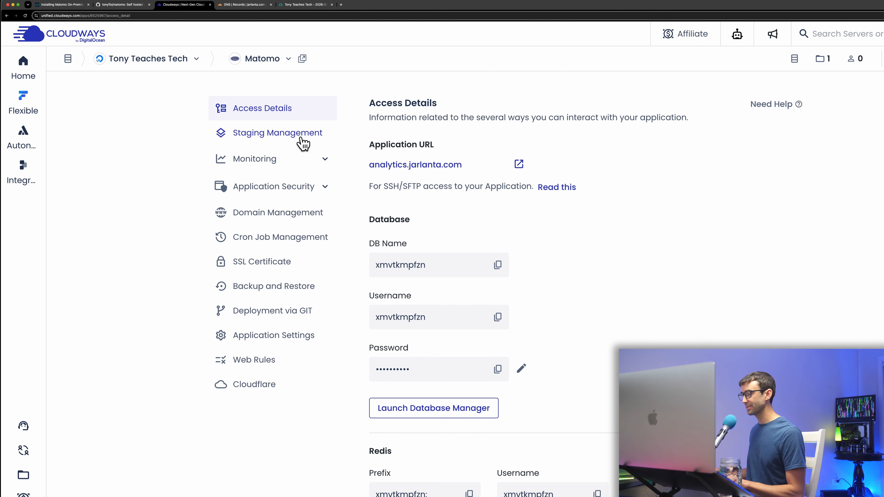
Copy the application's folder name from its application settings.
{"action": "left_click", "coordinate": [278, 341]}
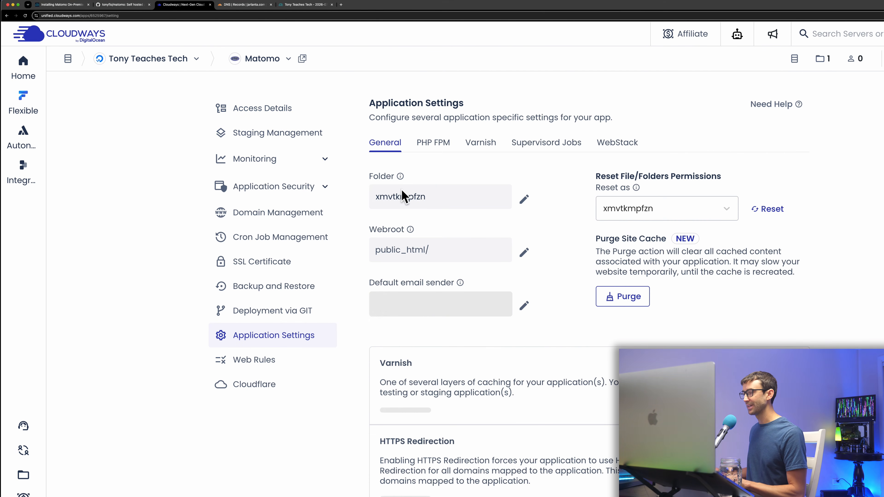
{"action": "double_click", "coordinate": [402, 199]}
{"action": "key", "text": "super+c"}
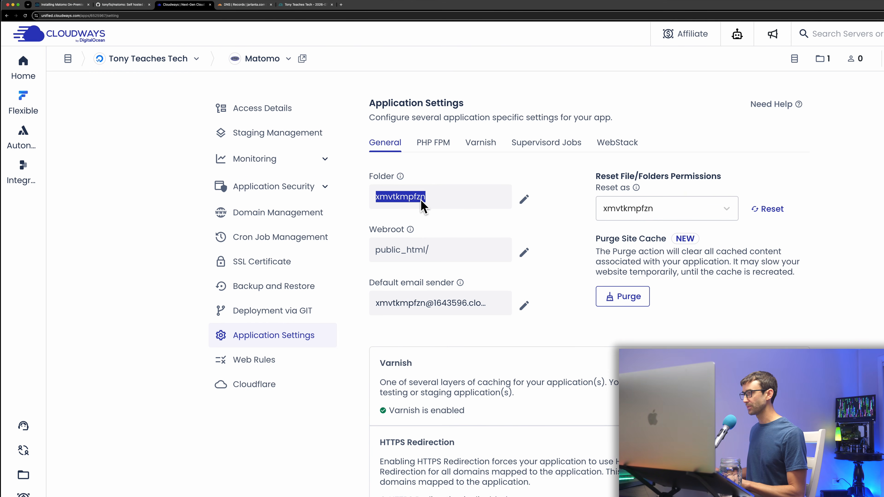
{"action": "left_click", "coordinate": [291, 312]}
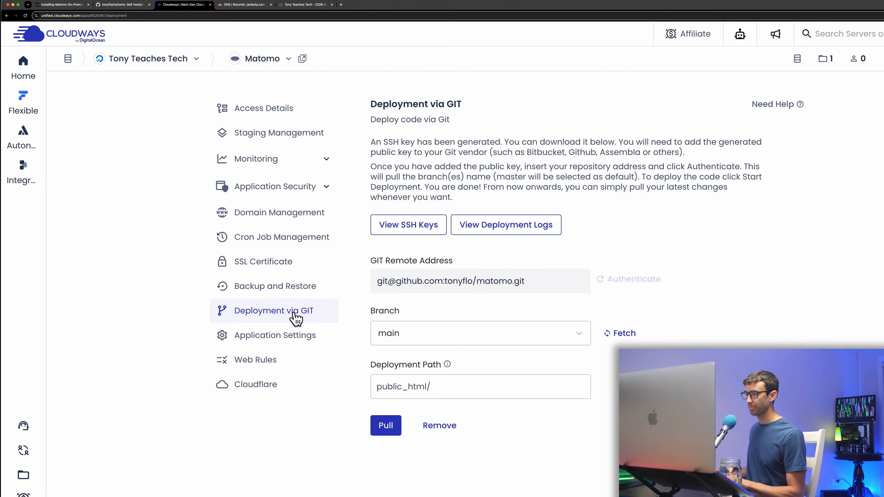
Replace YOUR_APP_FOLDER with the app folder, change minute 5 to 51, and save the cron.
{"action": "left_click", "coordinate": [304, 245]}
{"action": "left_click", "coordinate": [430, 187]}
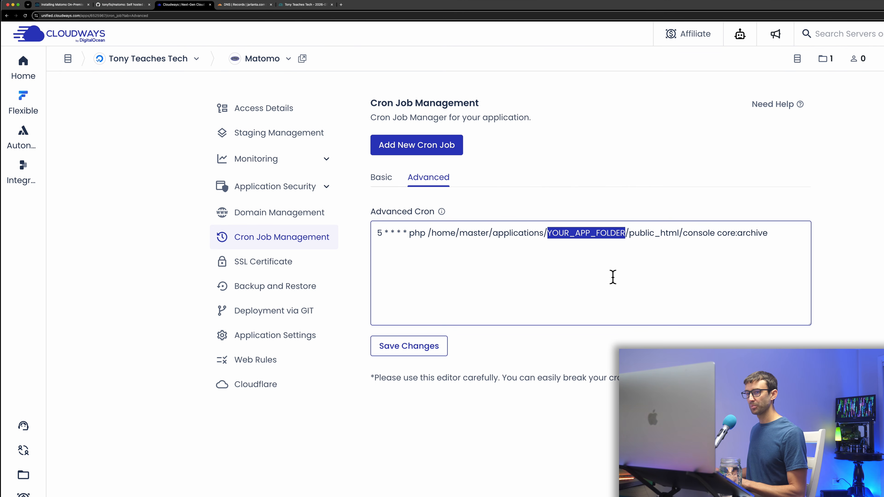
{"action": "left_click", "coordinate": [614, 270]}
{"action": "double_click", "coordinate": [588, 234]}
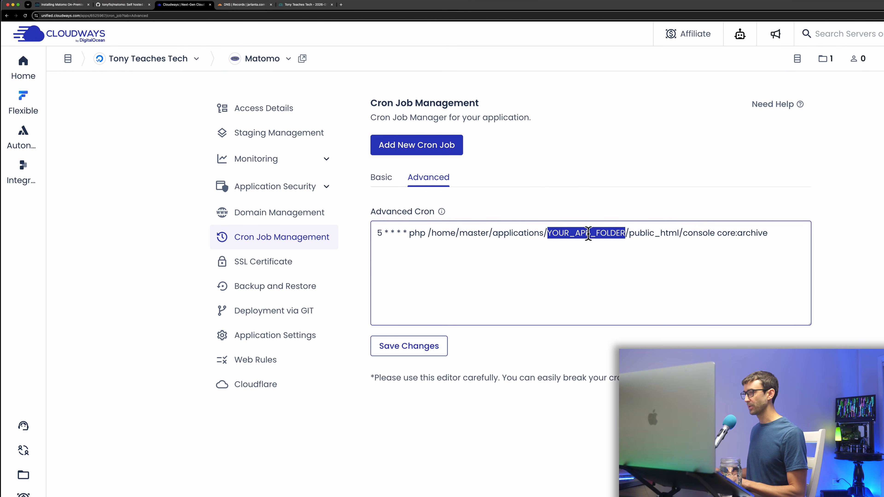
{"action": "key", "text": "super+v"}
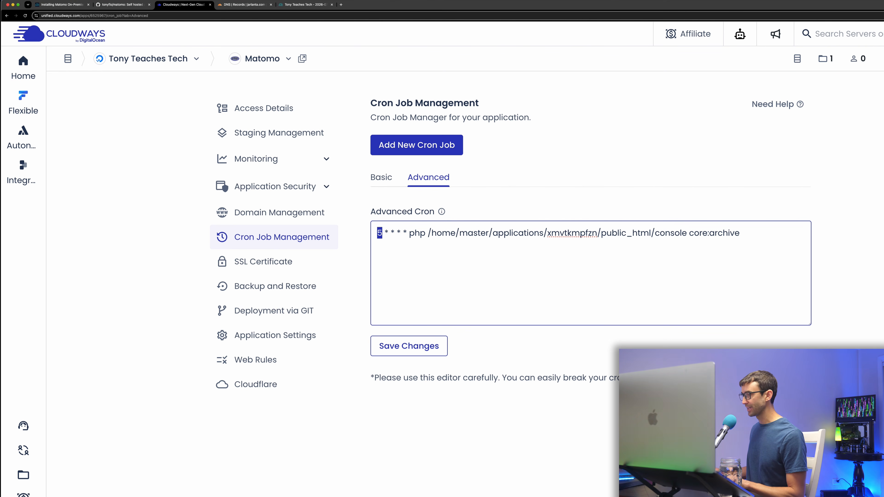
{"action": "type", "text": "1"}
{"action": "left_click", "coordinate": [414, 349]}
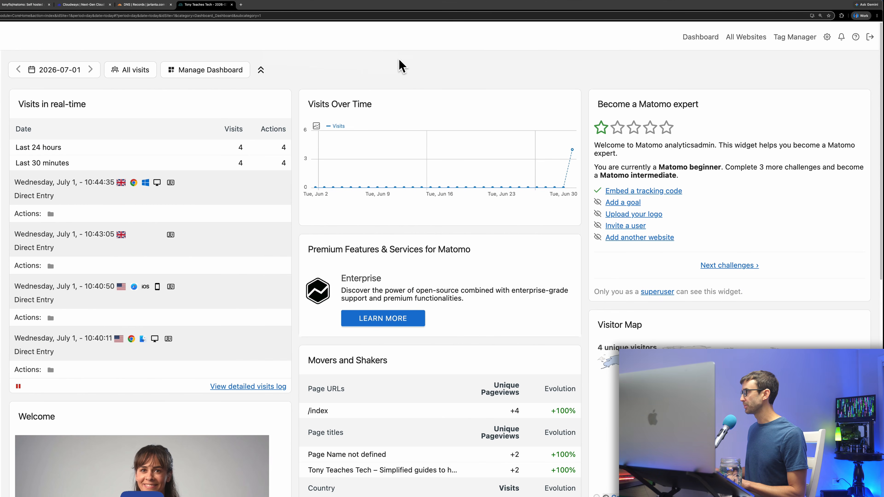
Open Diagnostic > System Check and review the CLI cron Ok and browser-archiving warning.
{"action": "left_click", "coordinate": [830, 38]}
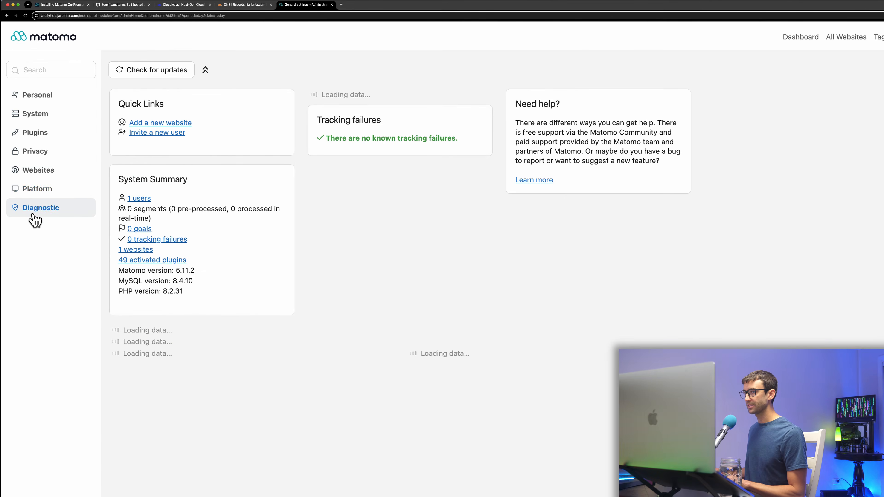
{"action": "left_click", "coordinate": [33, 209]}
{"action": "left_click", "coordinate": [38, 228]}
{"action": "scroll", "coordinate": [401, 259], "scroll_direction": "down", "scroll_amount": 20}
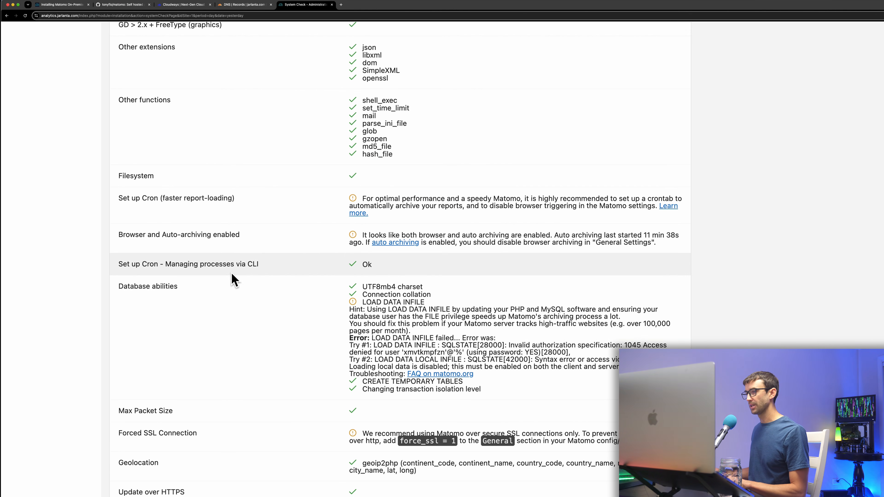
{"action": "left_click_drag", "start_coordinate": [113, 270], "coordinate": [286, 270]}
{"action": "left_click", "coordinate": [395, 260]}
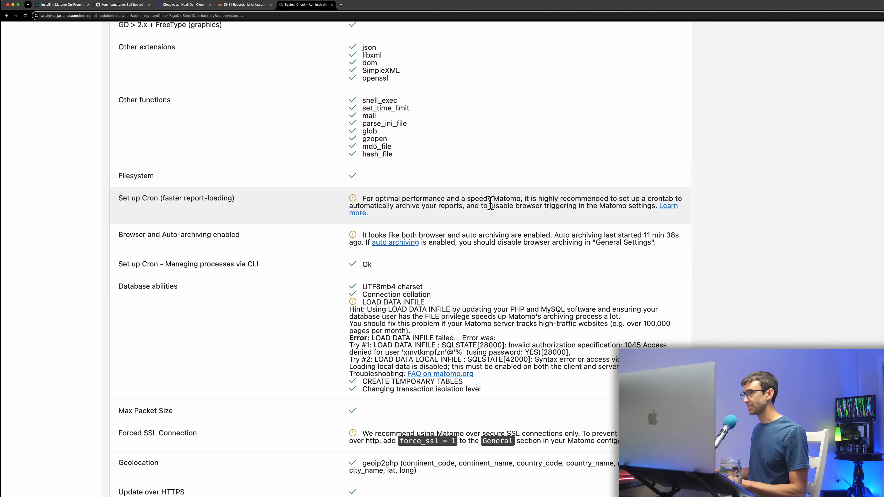
{"action": "left_click_drag", "start_coordinate": [497, 208], "coordinate": [576, 207]}
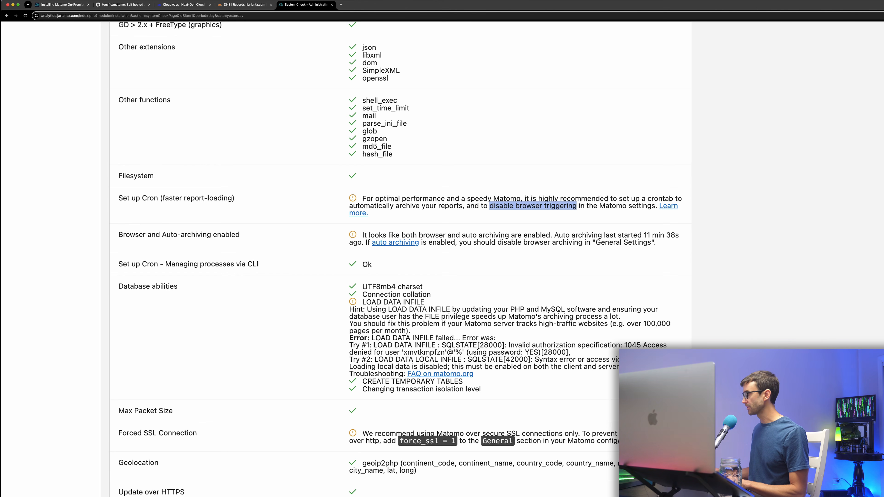
{"action": "scroll", "coordinate": [812, 260], "scroll_direction": "up", "scroll_amount": 15}
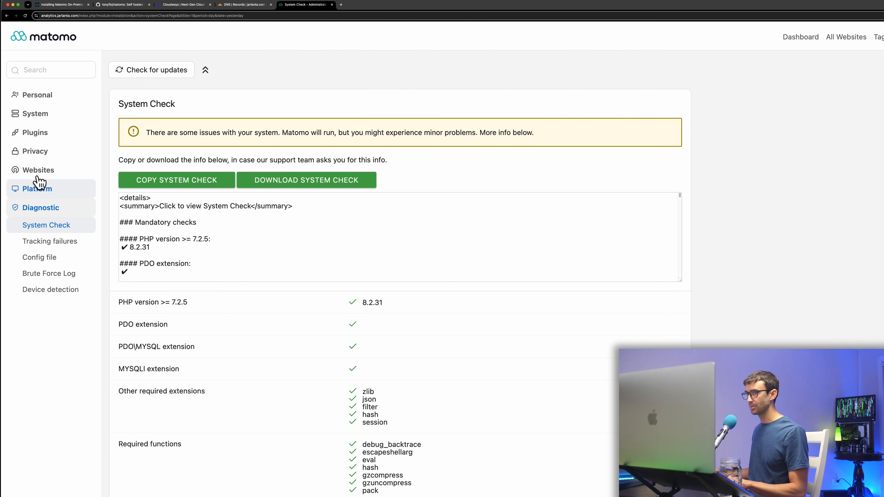
Set 'Archive reports when viewed from the browser' to No in General settings and save.
{"action": "left_click", "coordinate": [42, 117]}
{"action": "left_click", "coordinate": [45, 132]}
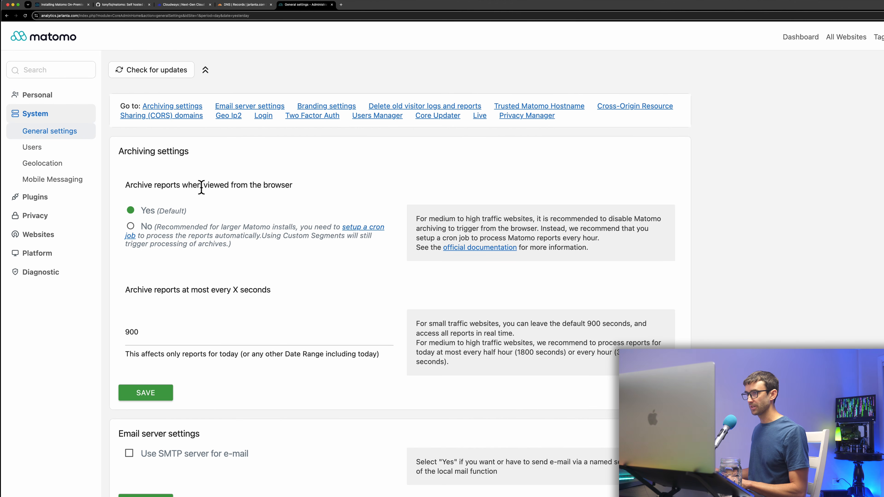
{"action": "left_click", "coordinate": [130, 226]}
{"action": "left_click", "coordinate": [145, 392]}
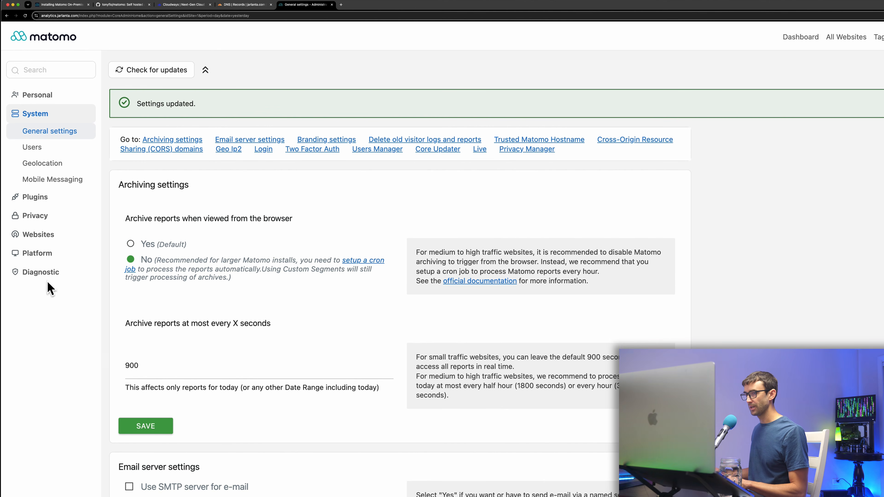
{"action": "left_click", "coordinate": [47, 278]}
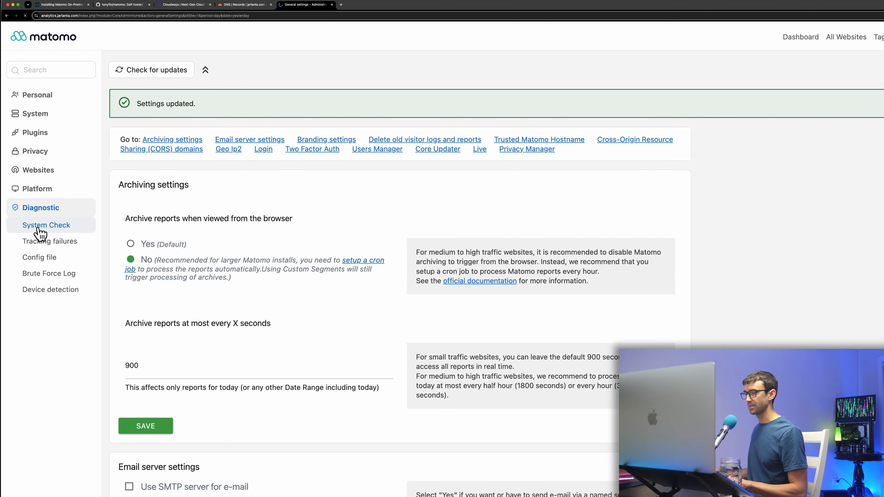
Review the archiving results and the LOAD DATA INFILE Database abilities warning in System Check.
{"action": "scroll", "coordinate": [39, 233], "scroll_direction": "down", "scroll_amount": 15}
{"action": "scroll", "coordinate": [369, 259], "scroll_direction": "down", "scroll_amount": 3}
{"action": "left_click_drag", "start_coordinate": [199, 311], "coordinate": [519, 296]}
{"action": "scroll", "coordinate": [522, 293], "scroll_direction": "down", "scroll_amount": 3}
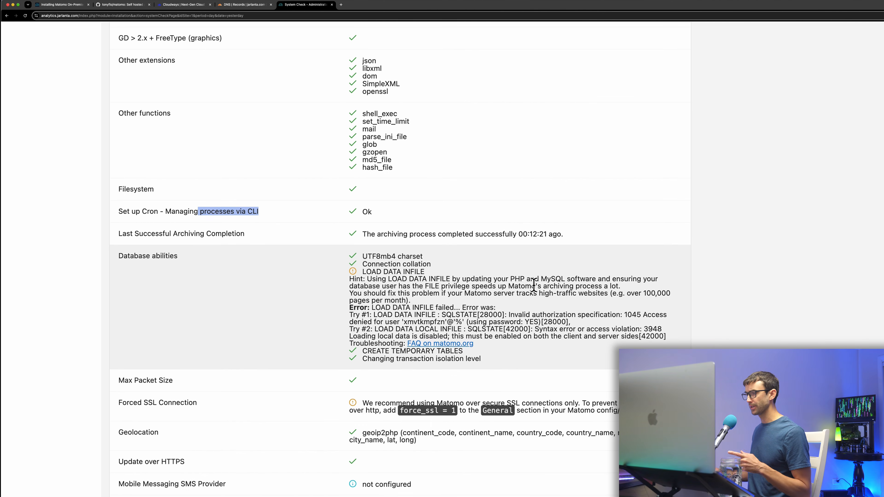
{"action": "scroll", "coordinate": [534, 286], "scroll_direction": "down", "scroll_amount": 1}
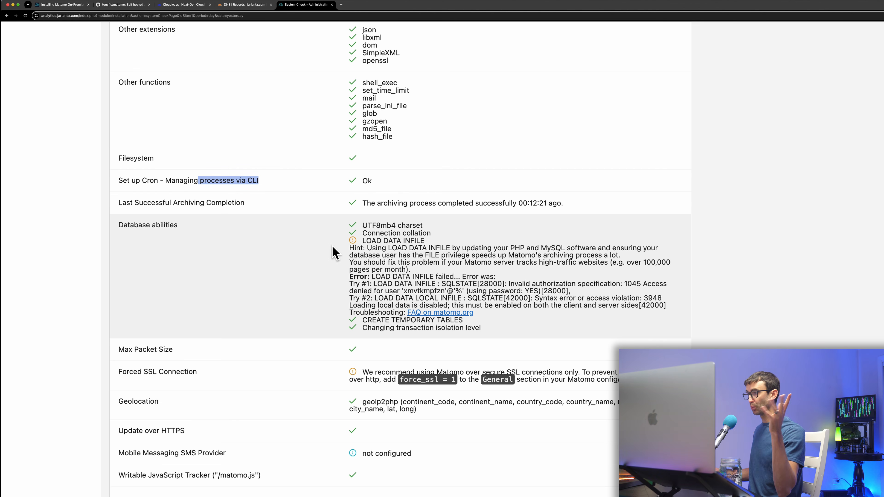
{"action": "left_click_drag", "start_coordinate": [363, 241], "coordinate": [416, 240]}
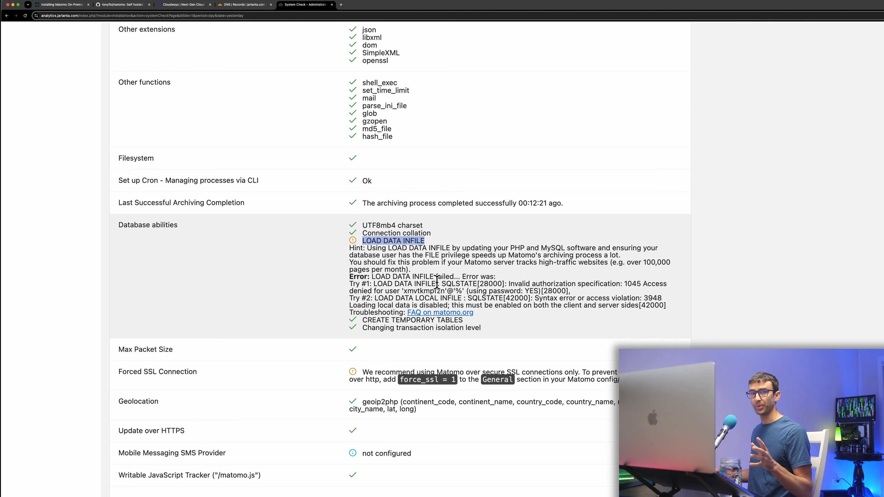
{"action": "left_click_drag", "start_coordinate": [502, 333], "coordinate": [342, 244]}
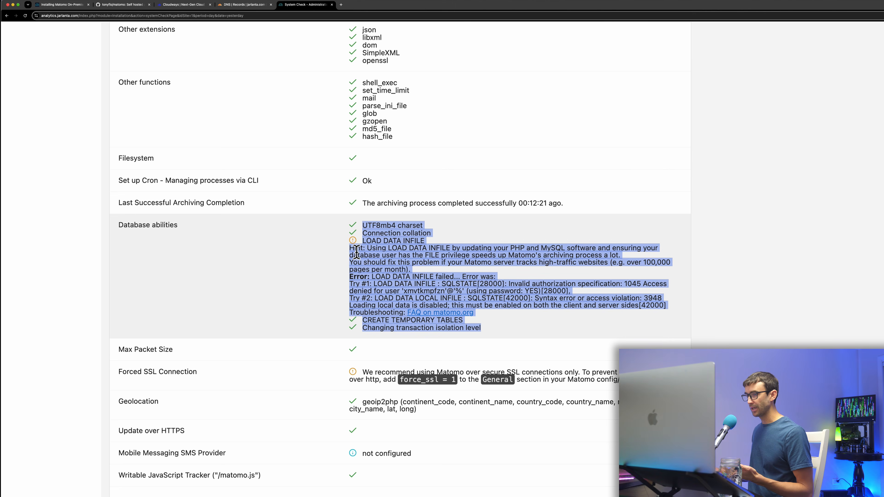
Review the Forced SSL Connection check and its force_ssl = 1 setting, then the remaining checks.
{"action": "scroll", "coordinate": [343, 244], "scroll_direction": "down", "scroll_amount": 5}
{"action": "double_click", "coordinate": [178, 293]}
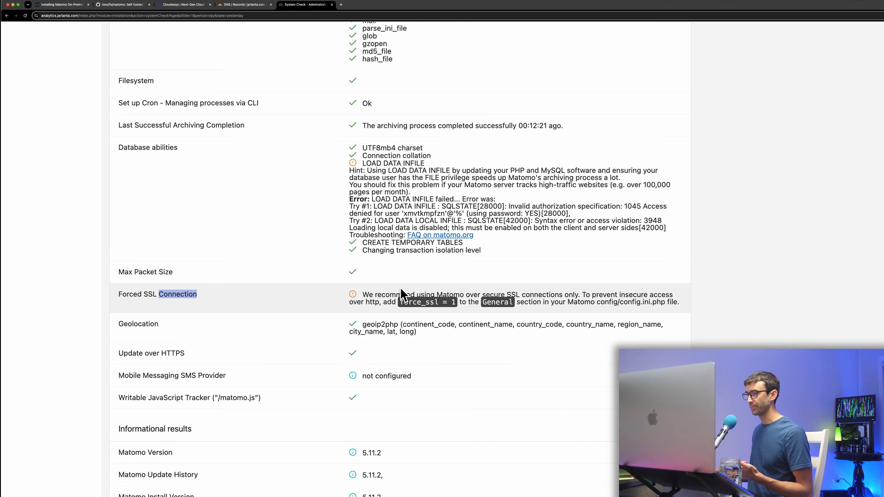
{"action": "left_click_drag", "start_coordinate": [408, 302], "coordinate": [452, 305]}
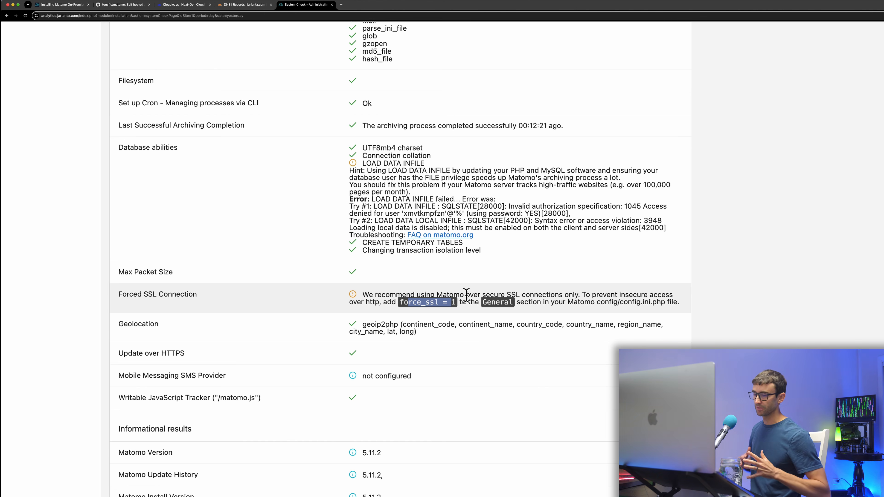
{"action": "scroll", "coordinate": [482, 296], "scroll_direction": "down", "scroll_amount": 10}
{"action": "scroll", "coordinate": [482, 286], "scroll_direction": "down", "scroll_amount": 20}
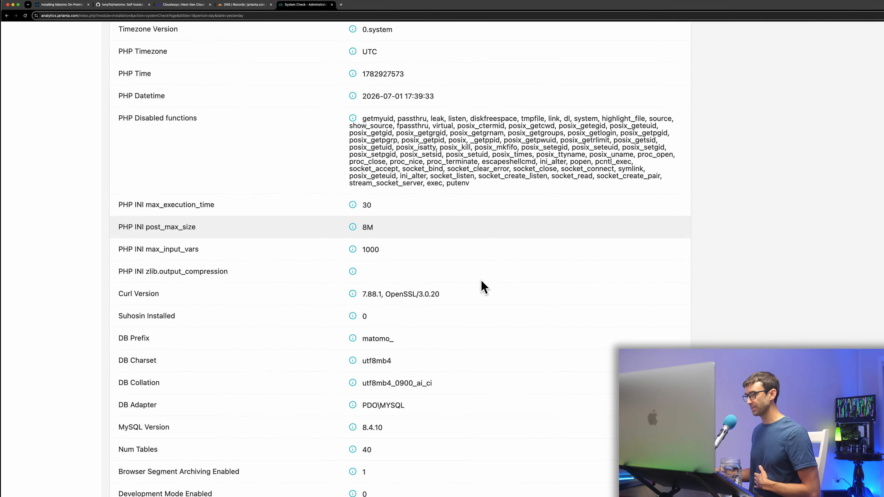
{"action": "left_click", "coordinate": [194, 6]}
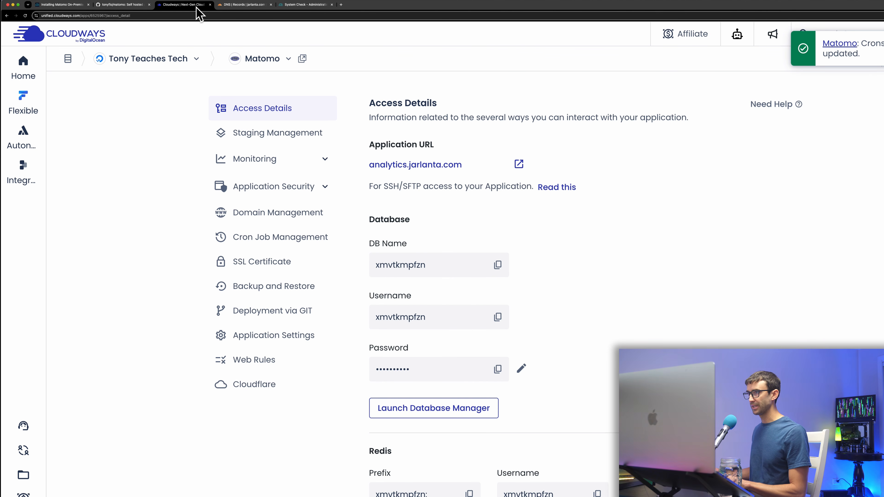
In the server's Backups settings, choose hour 00, minute 00, 4 Weeks retention, and save.
{"action": "left_click", "coordinate": [192, 59]}
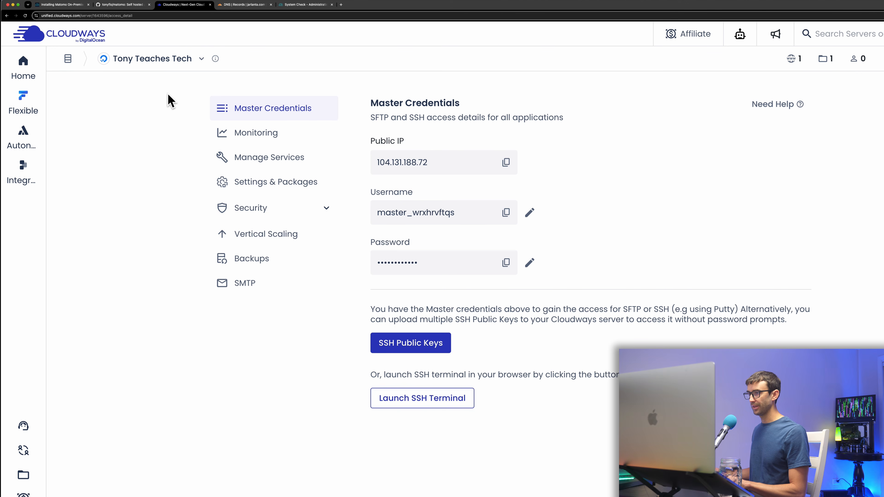
{"action": "left_click", "coordinate": [236, 261]}
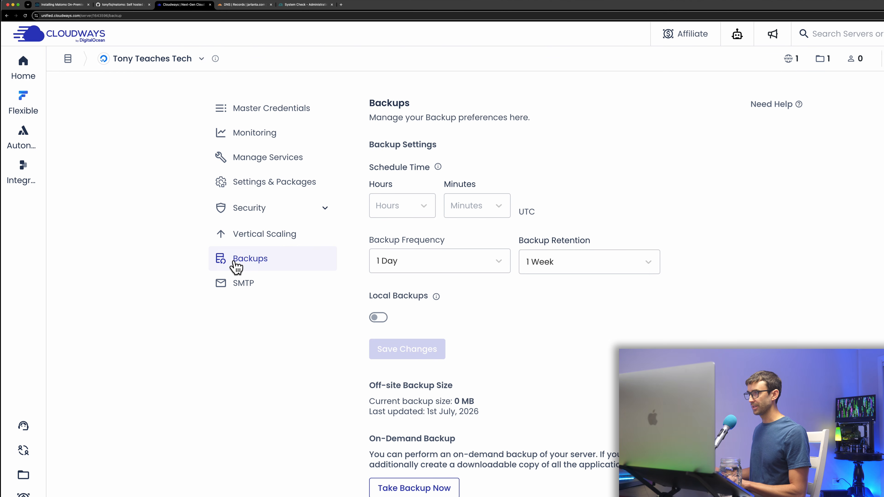
{"action": "left_click", "coordinate": [421, 208]}
{"action": "left_click", "coordinate": [399, 233]}
{"action": "left_click", "coordinate": [469, 219]}
{"action": "left_click", "coordinate": [474, 239]}
{"action": "left_click", "coordinate": [520, 266]}
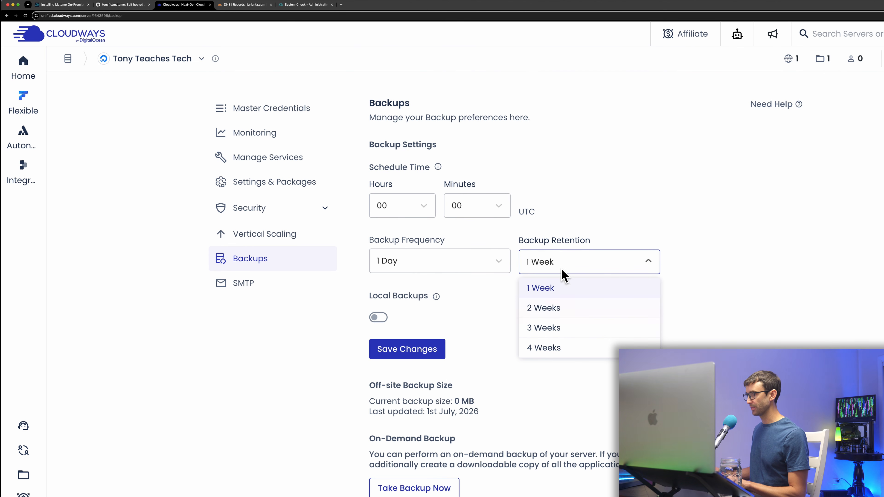
{"action": "left_click", "coordinate": [546, 348]}
{"action": "left_click", "coordinate": [407, 350]}
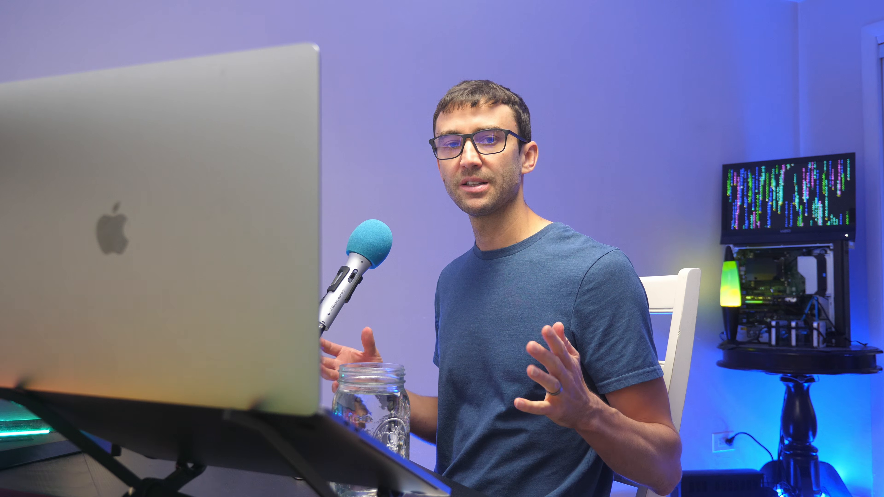